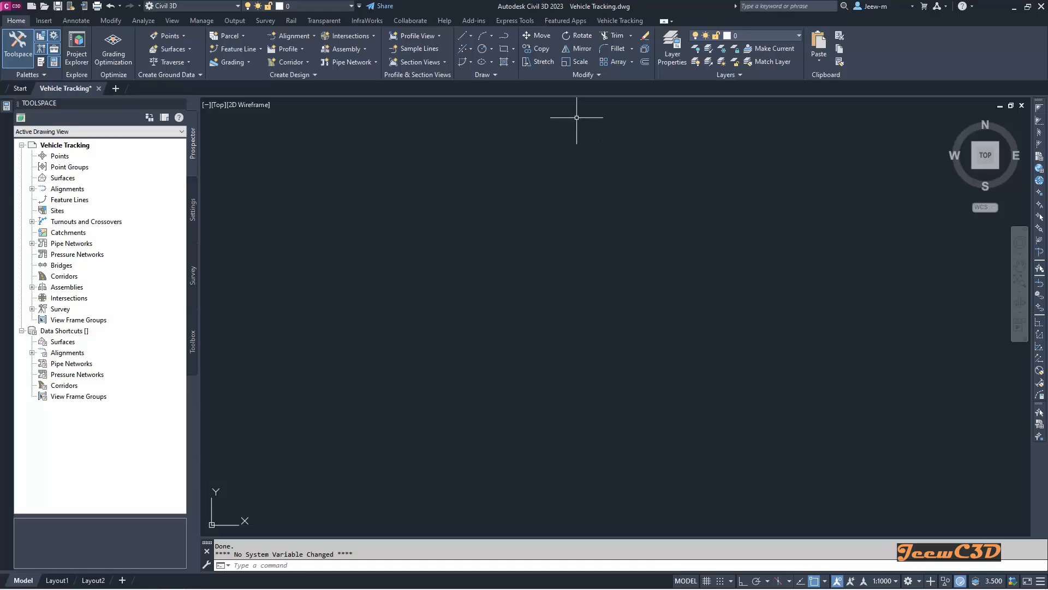
Start the Vehicle Tracking settings wizard and accept the scale page with values taken from the drawing and the automatic scale check enabled
left_click(624, 23)
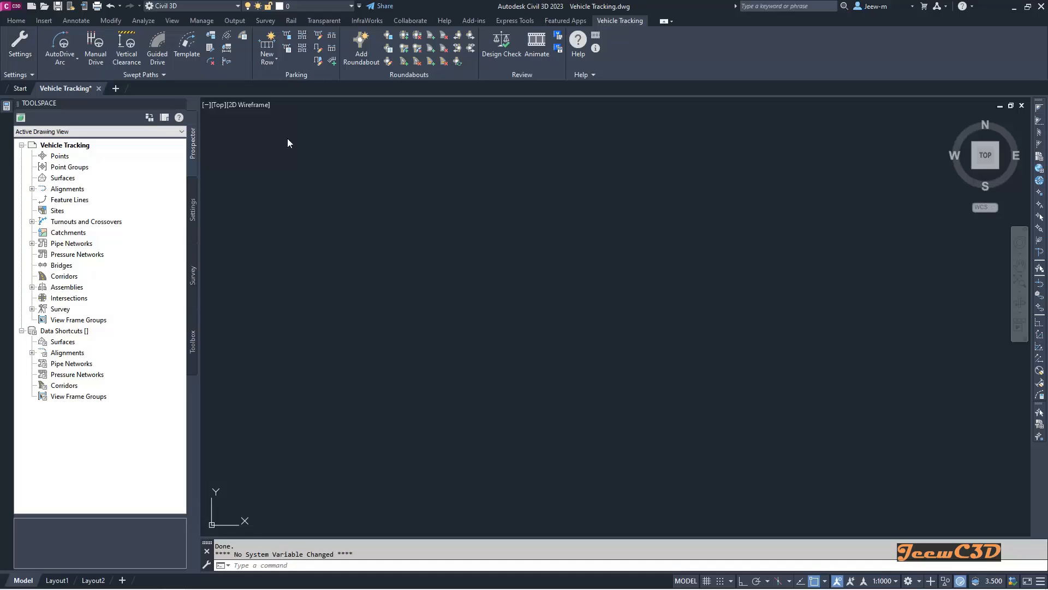
left_click_drag(544, 167, 657, 134)
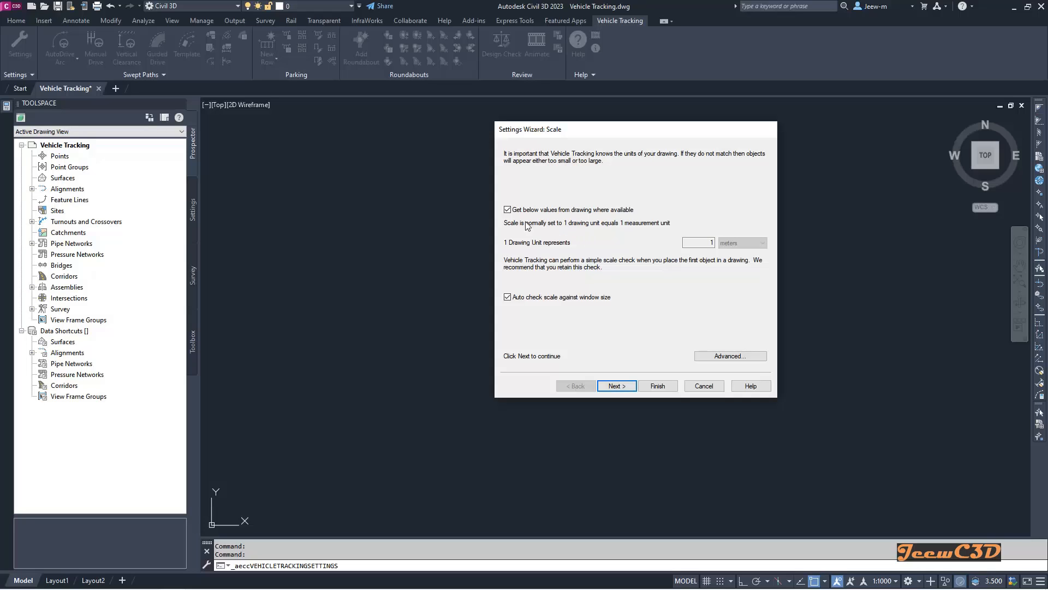
left_click(507, 209)
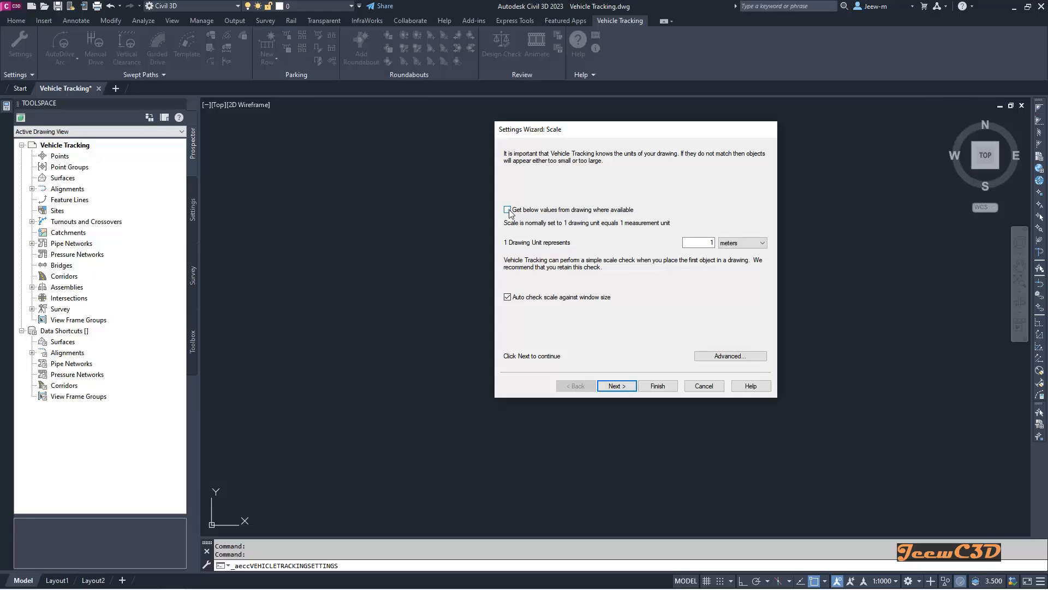
left_click(507, 210)
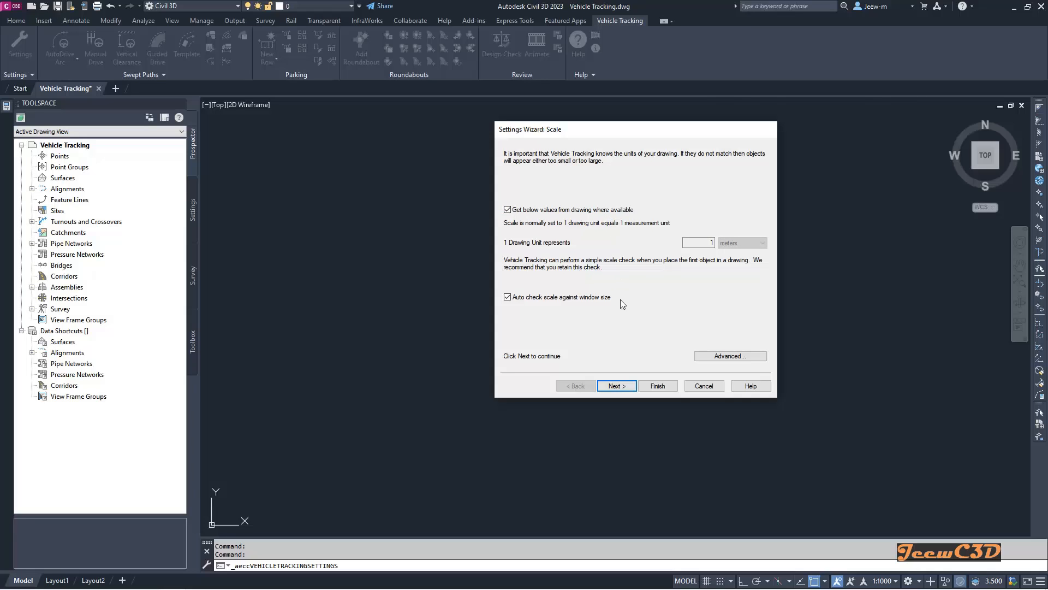
left_click(617, 386)
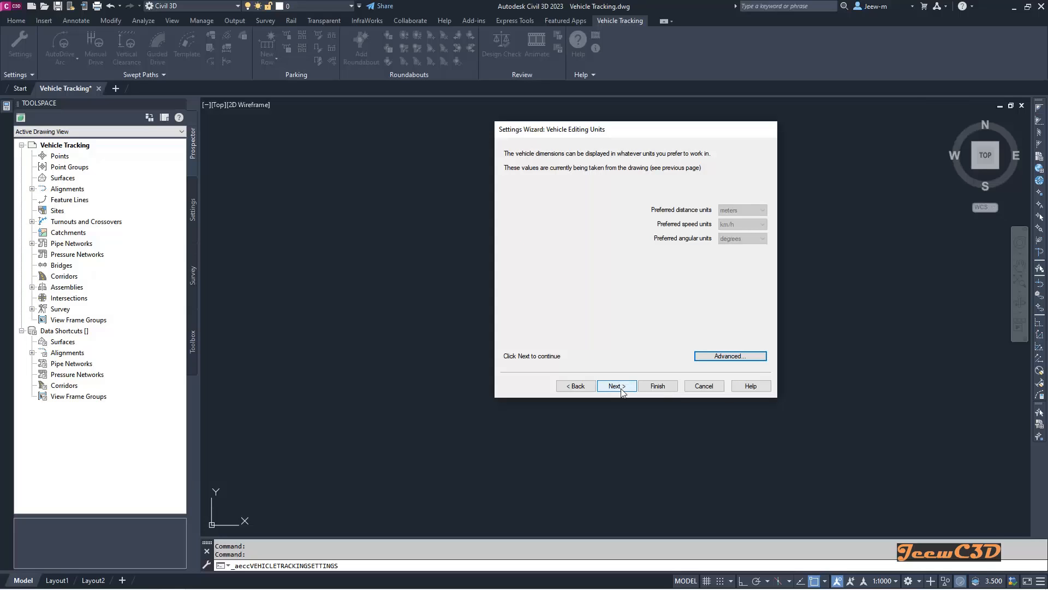
Accept the default vehicle editing units, layer naming convention and lock-to-lock turn rate limits in the settings wizard
left_click(617, 386)
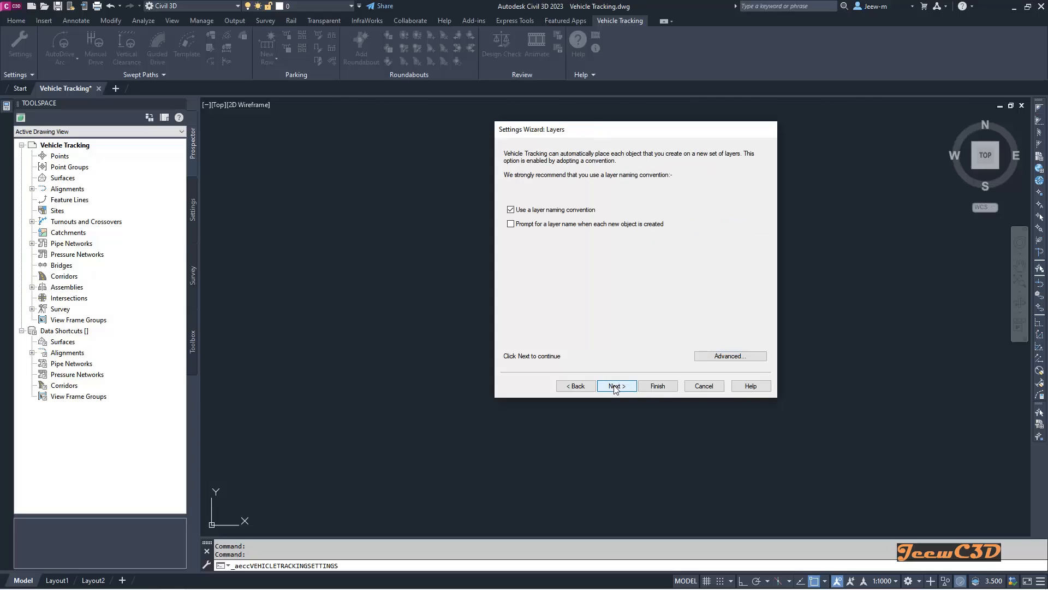
left_click(616, 387)
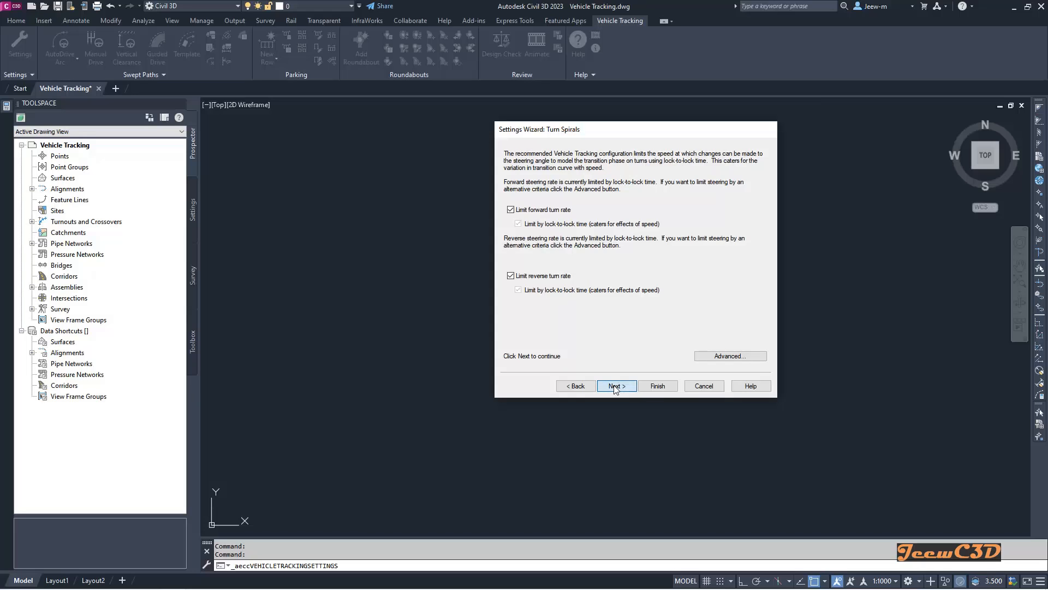
left_click(615, 388)
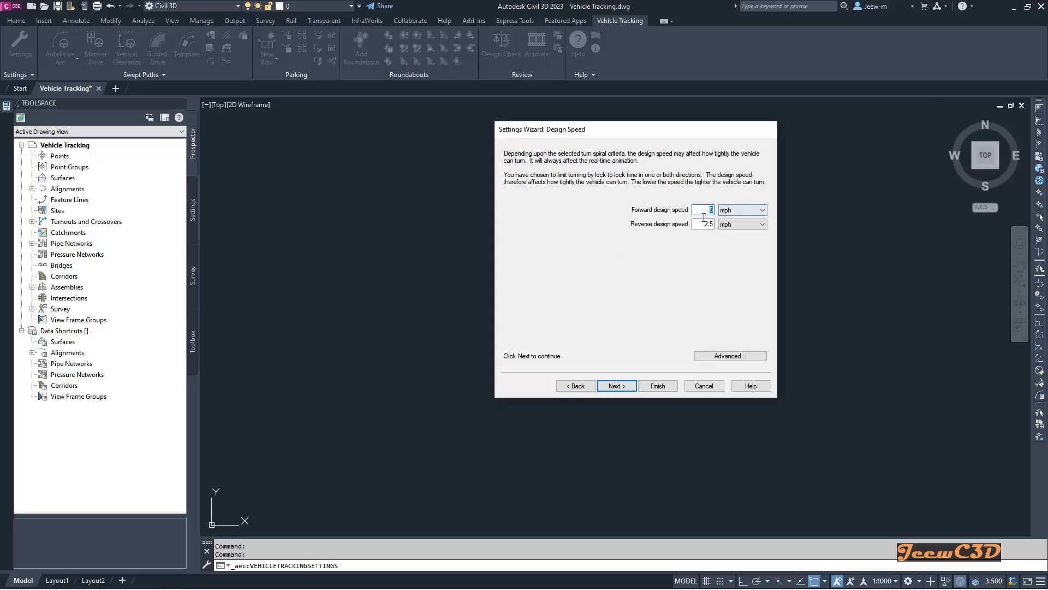
Set the forward and reverse design speed units to km/h and accept the design speed page
left_click(737, 215)
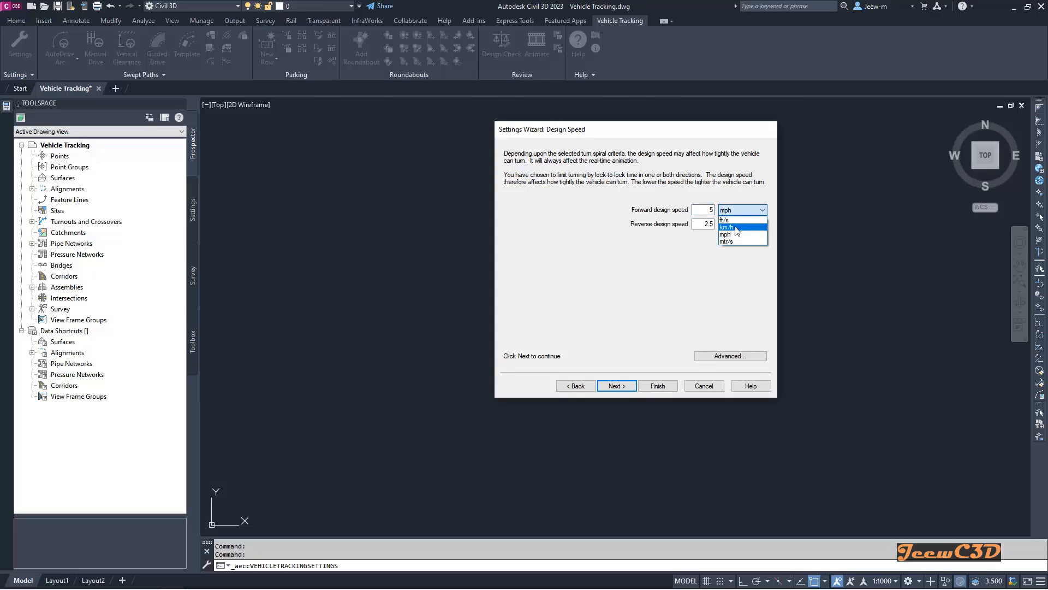
left_click(736, 229)
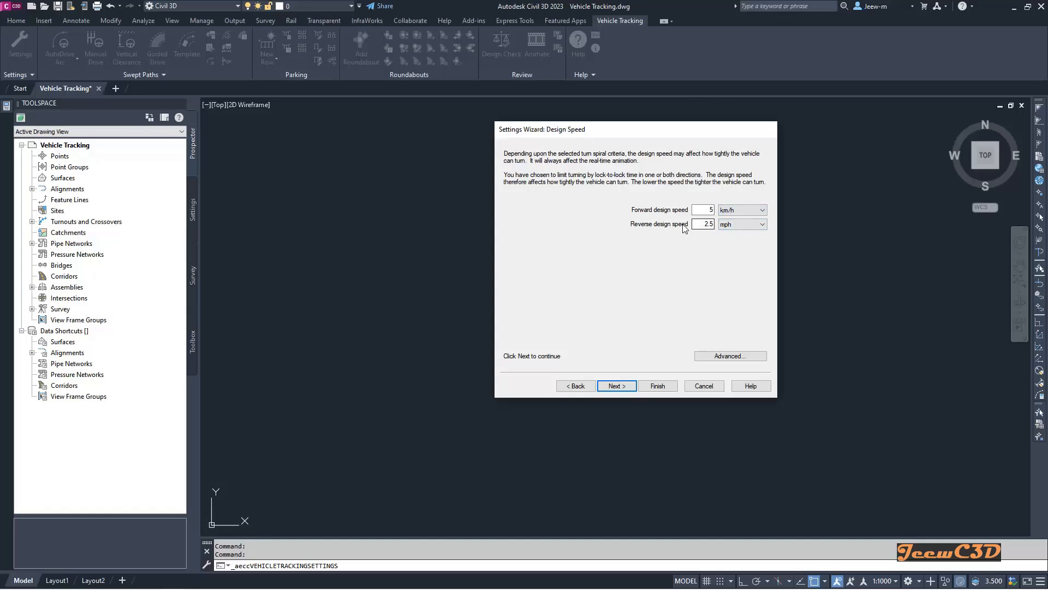
left_click(735, 228)
left_click(736, 242)
left_click(710, 214)
left_click(620, 386)
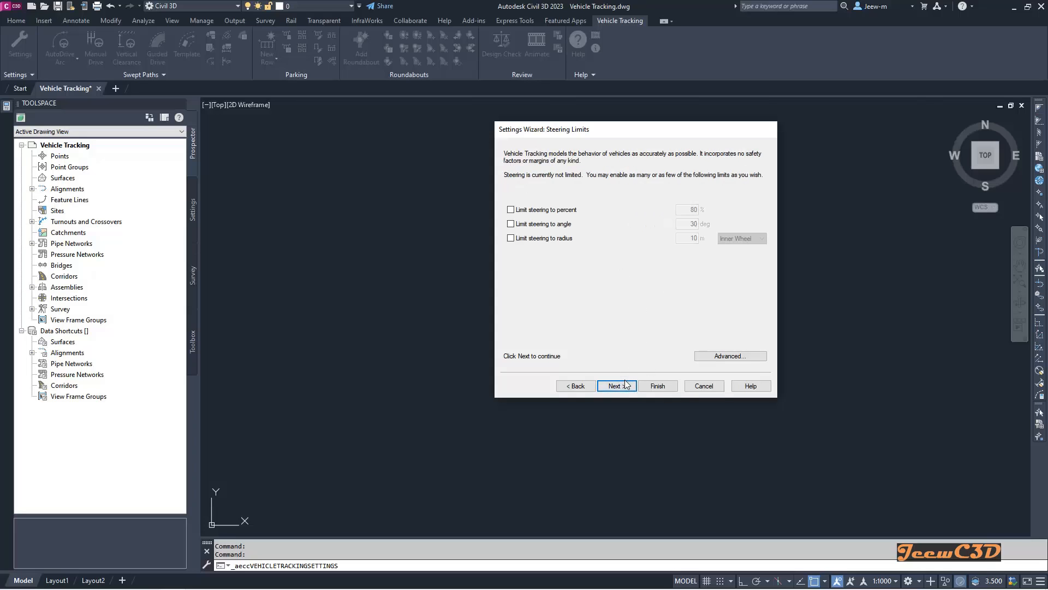
Leave steering, articulation and dynamics limits off, and finish the wizard with the settings made default for this and all future sessions
left_click(625, 385)
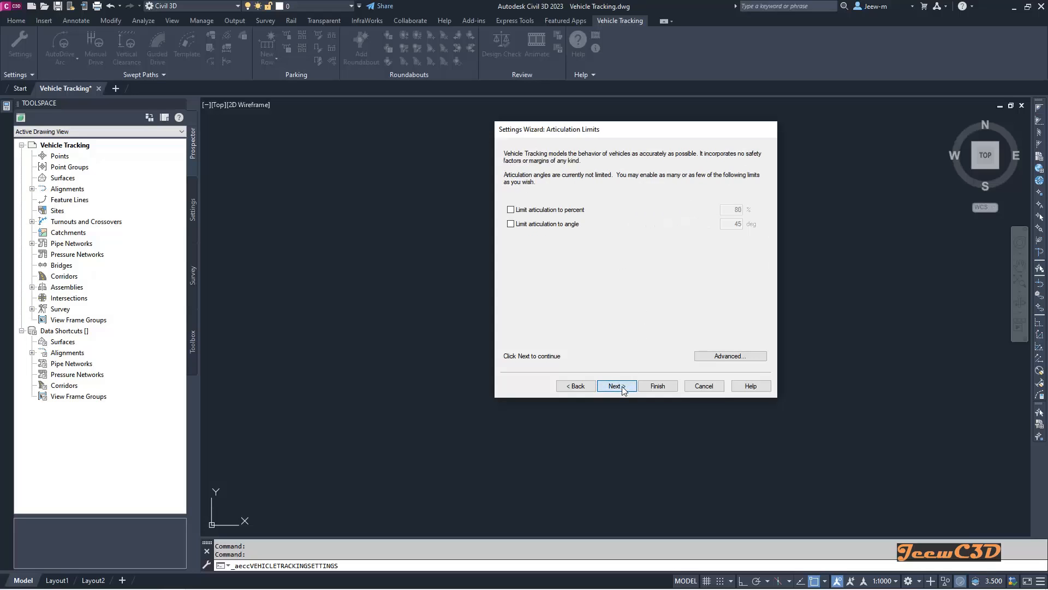
left_click(617, 386)
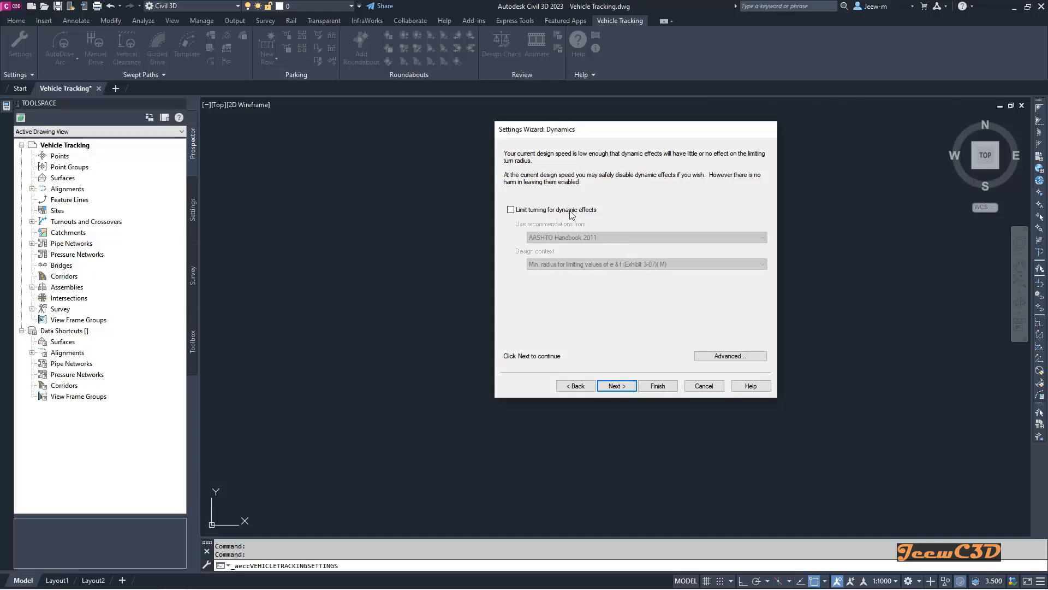
left_click(617, 386)
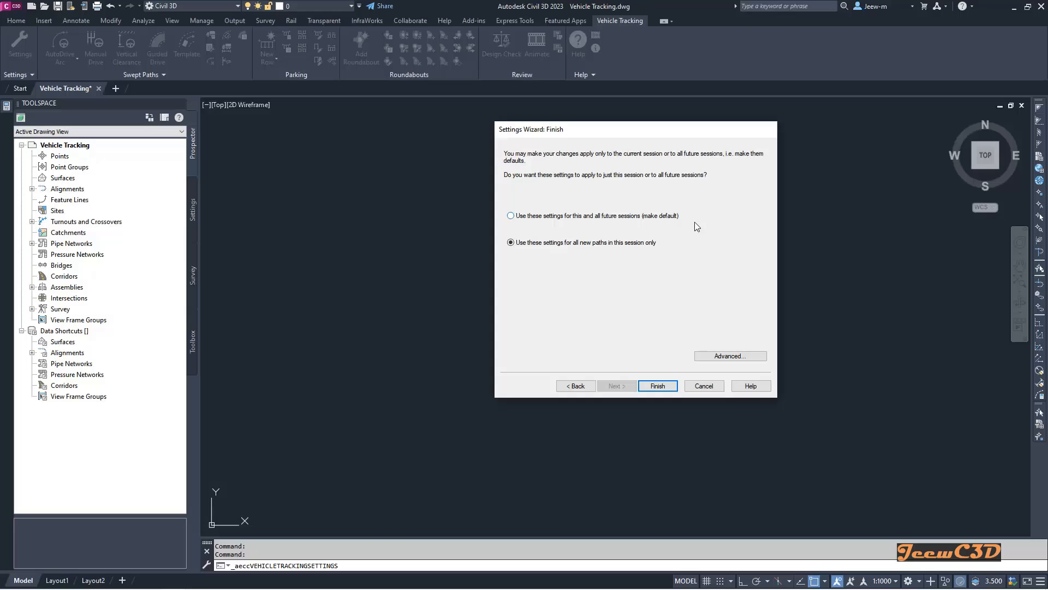
left_click(515, 219)
left_click(658, 386)
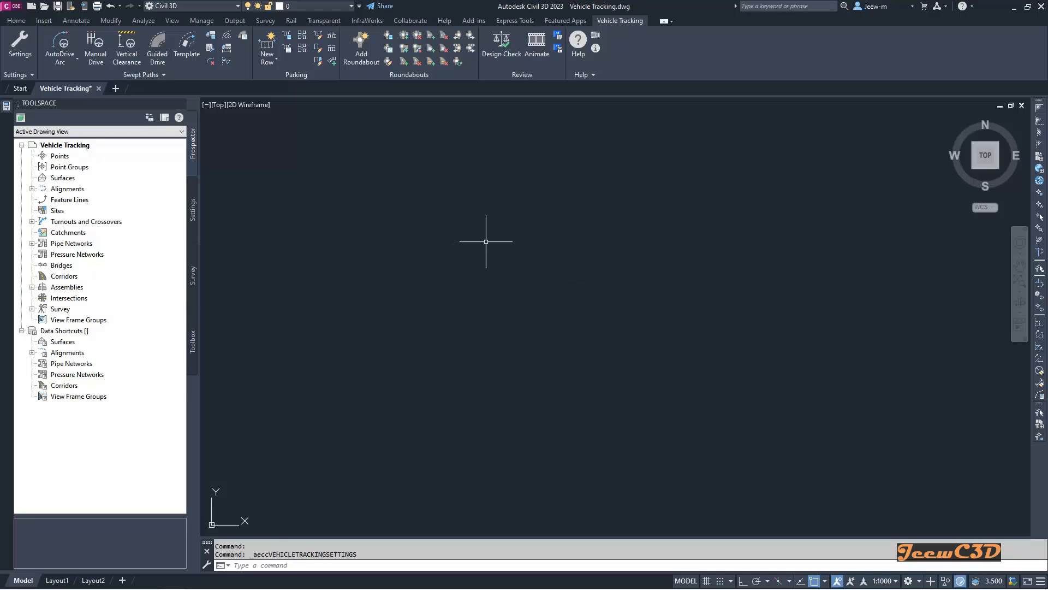
Open the vehicle library and look over its vehicle groups, including aircraft, Asian, World Wide Real and European vehicles
left_click(209, 36)
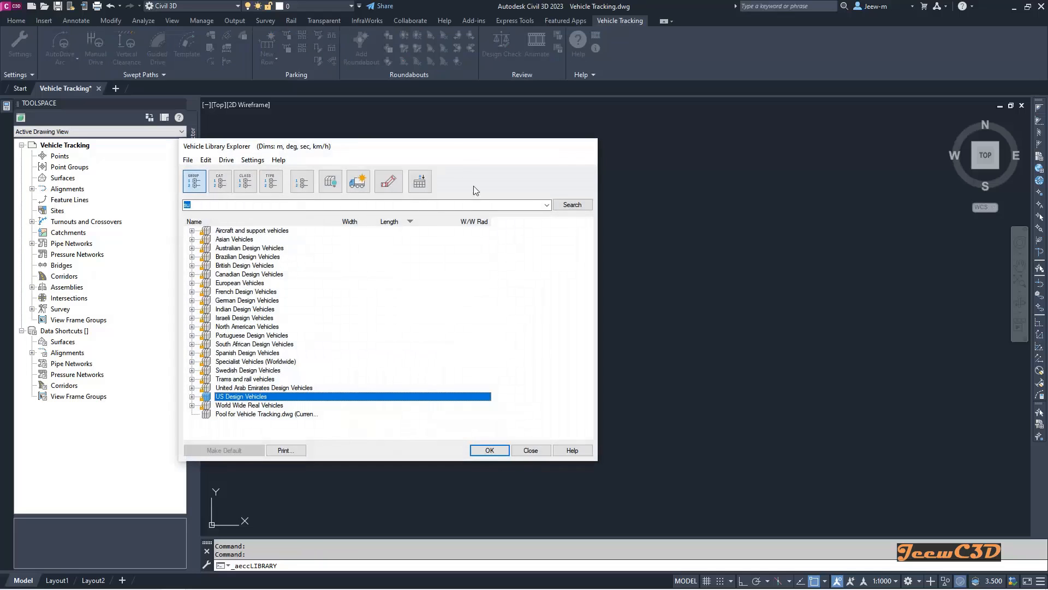
left_click_drag(458, 148, 600, 142)
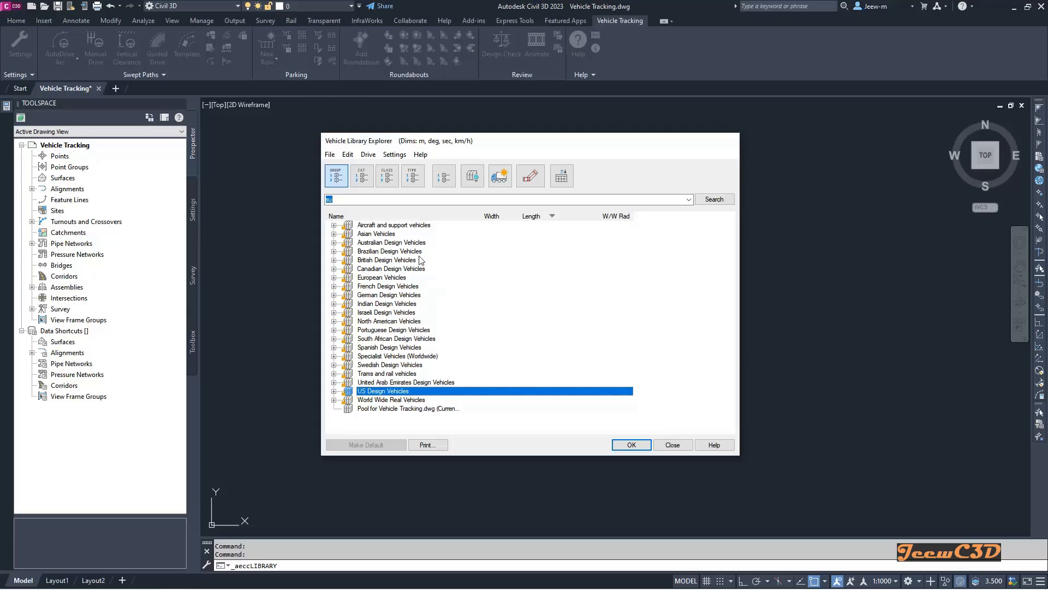
left_click(391, 226)
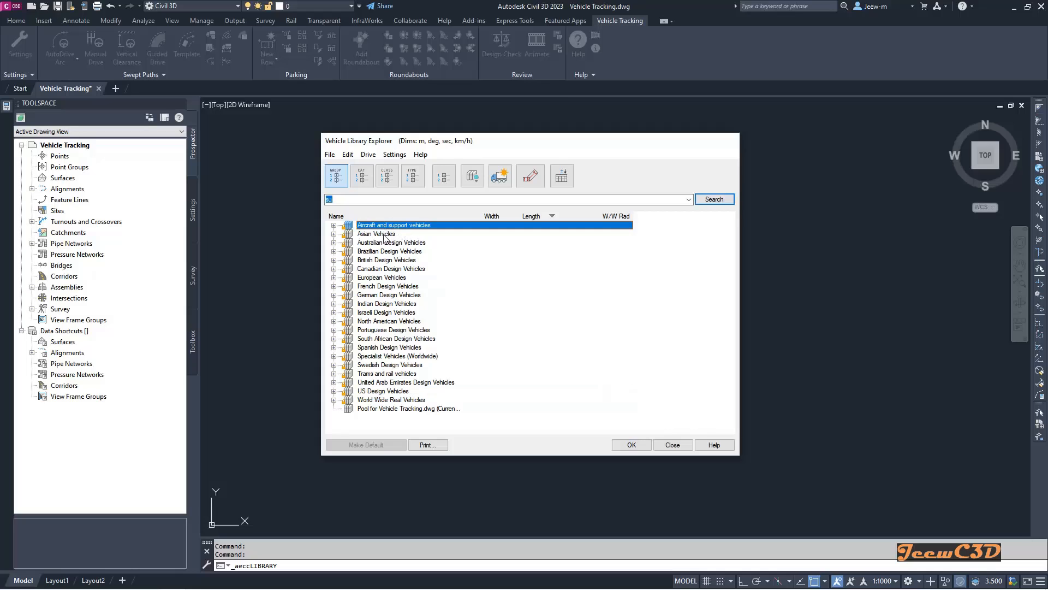
left_click(385, 235)
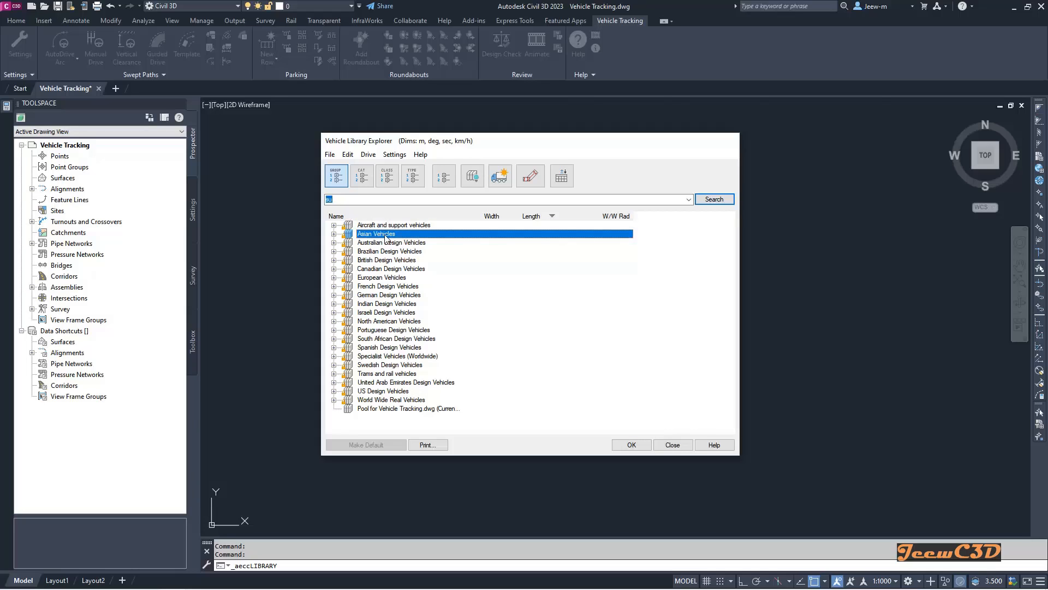
left_click(385, 400)
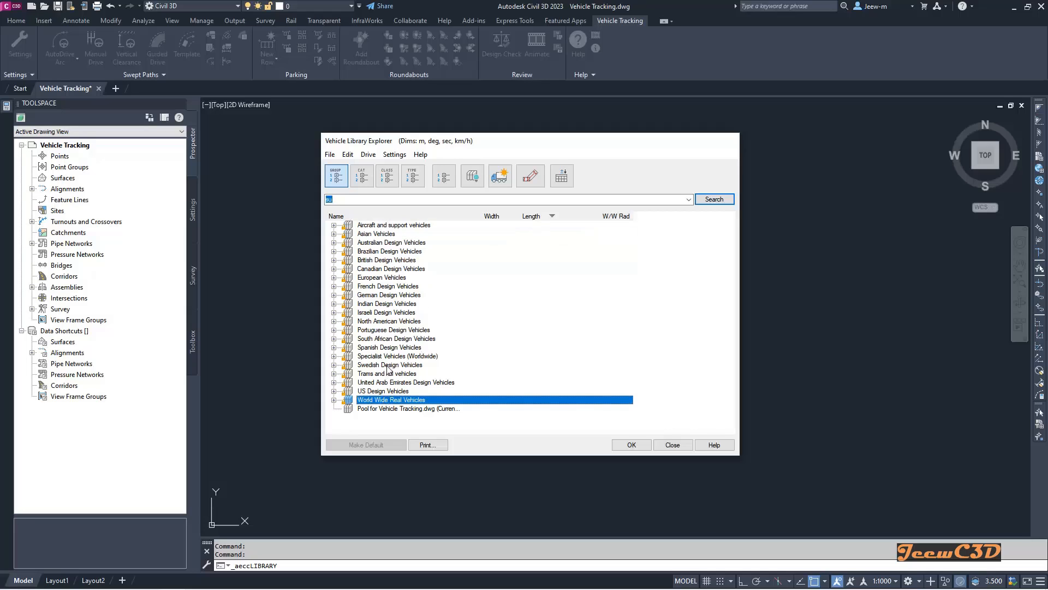
left_click(383, 279)
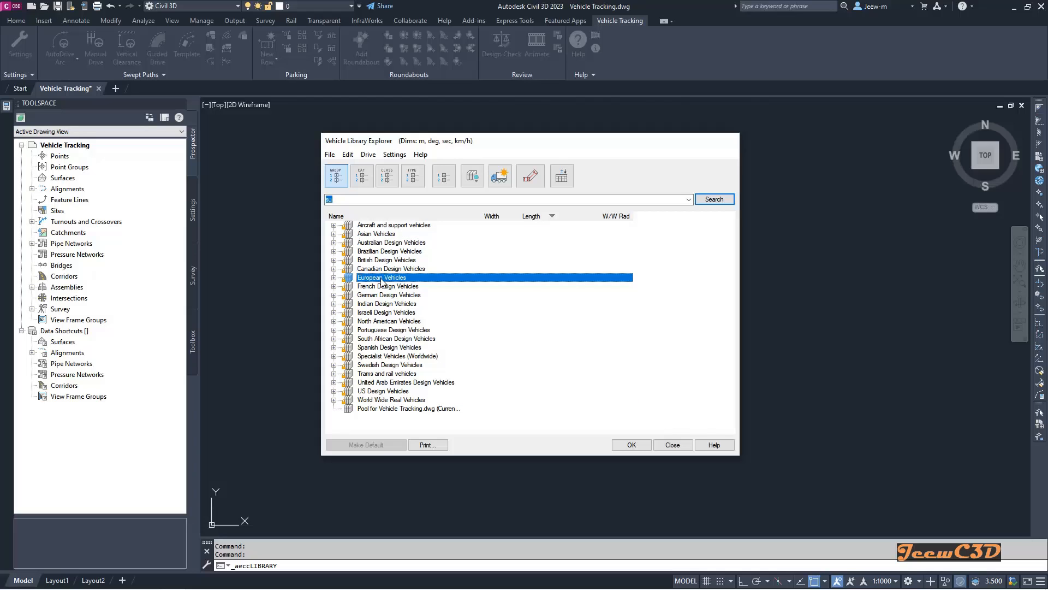
Expand the US Design Vehicles group and look through its subgroups, from Florida to Wisconsin
left_click(334, 391)
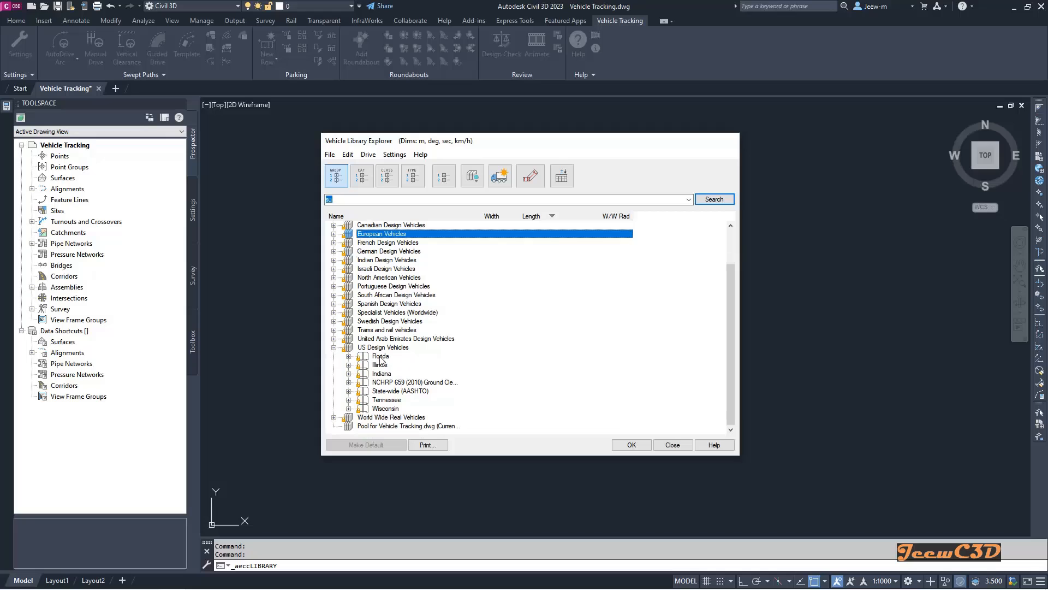
left_click(380, 356)
left_click(382, 364)
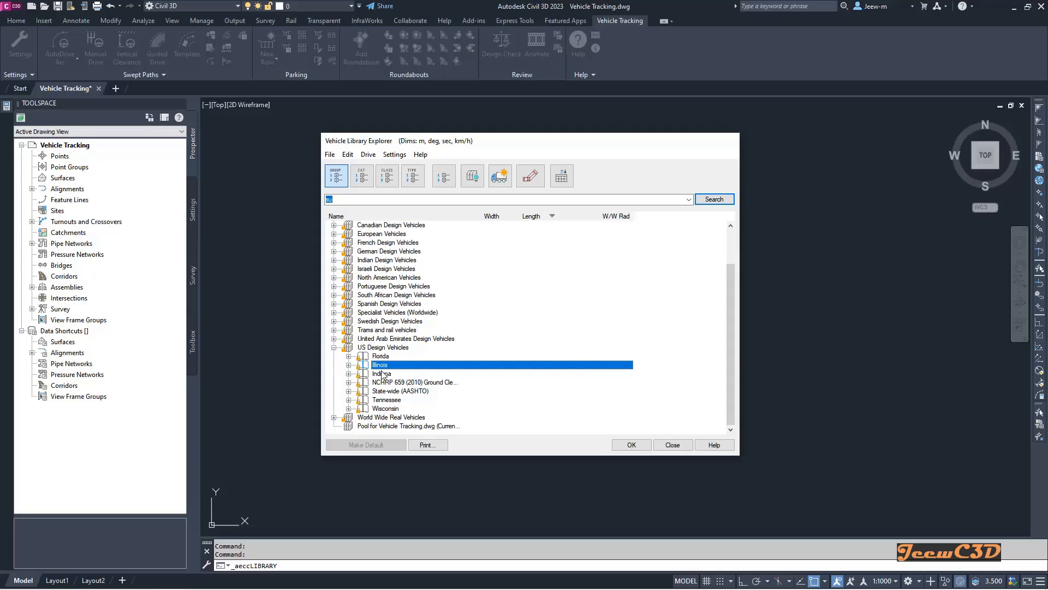
left_click(383, 374)
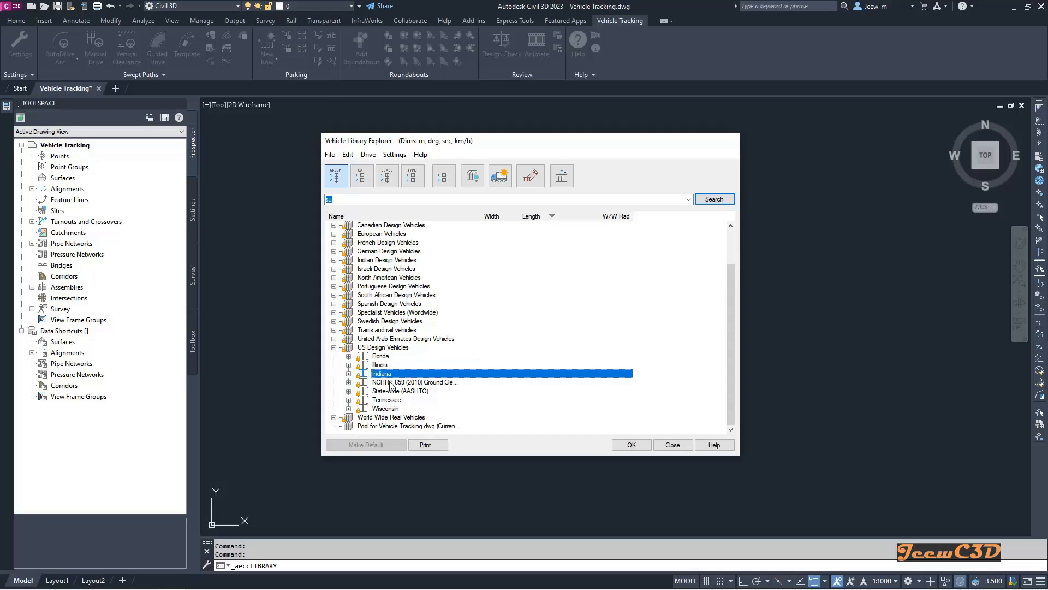
left_click(389, 382)
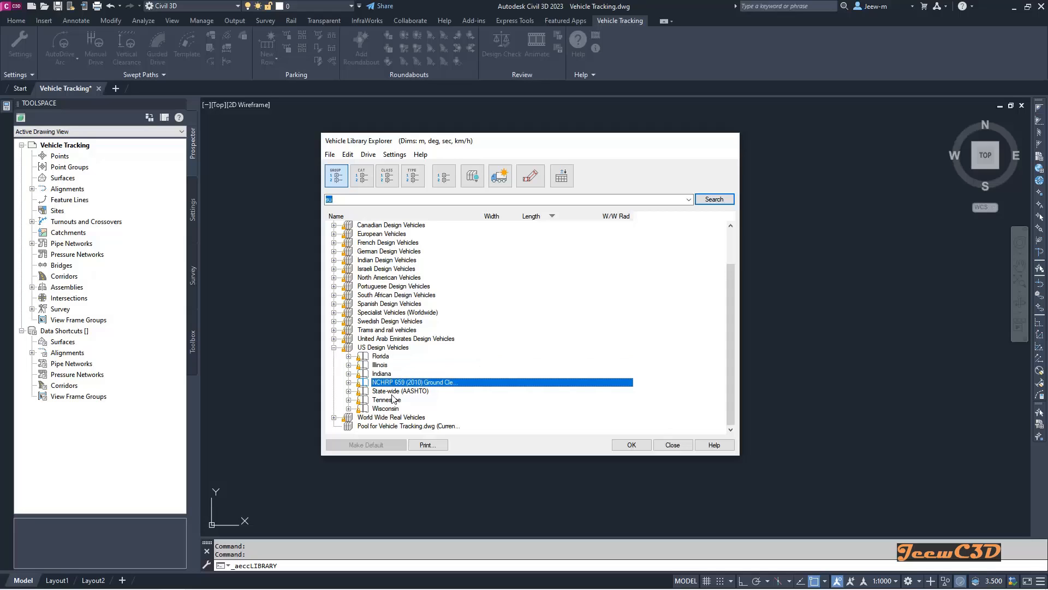
left_click(383, 402)
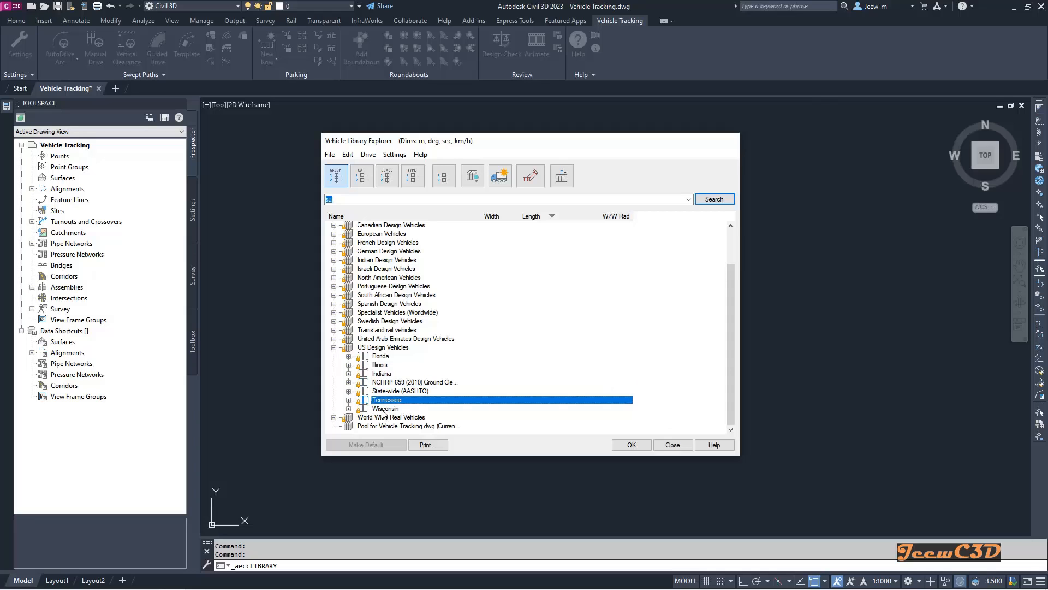
left_click(385, 410)
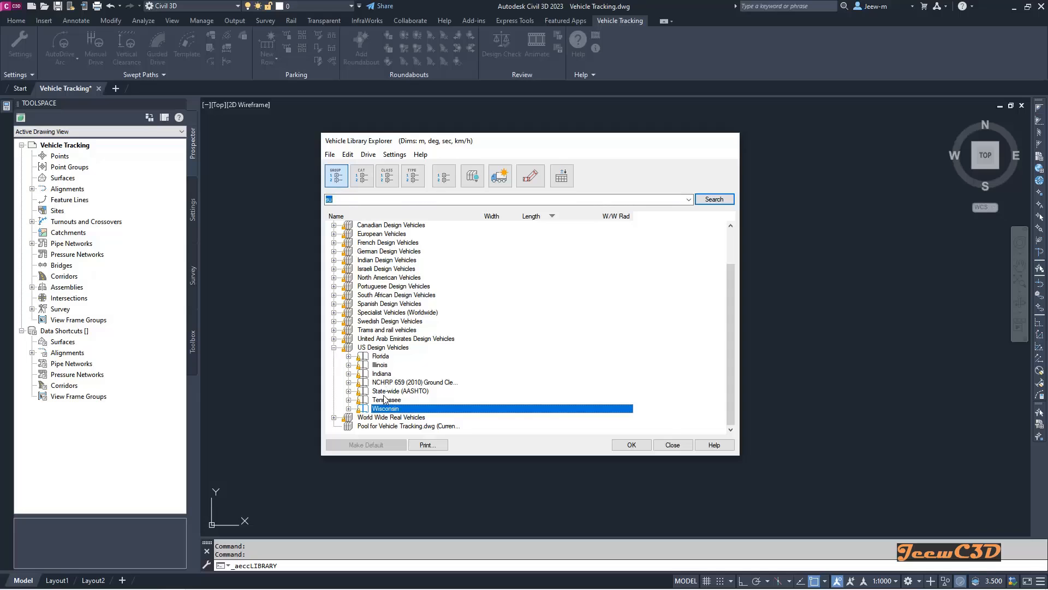
View the library grouped by vehicle type, then restore the original grouping with US Design Vehicles collapsed
left_click(413, 180)
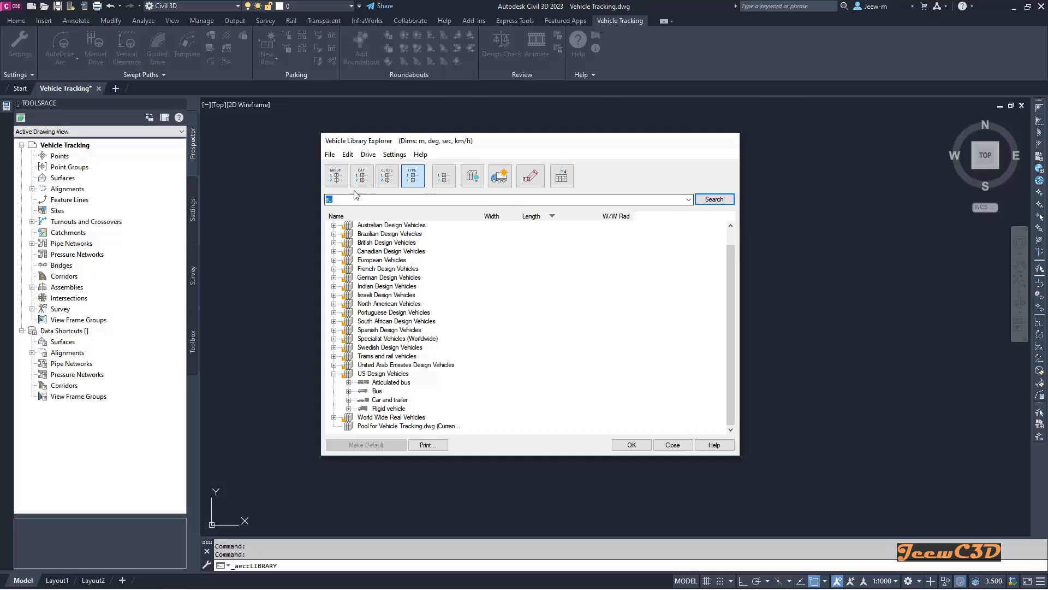
left_click(336, 181)
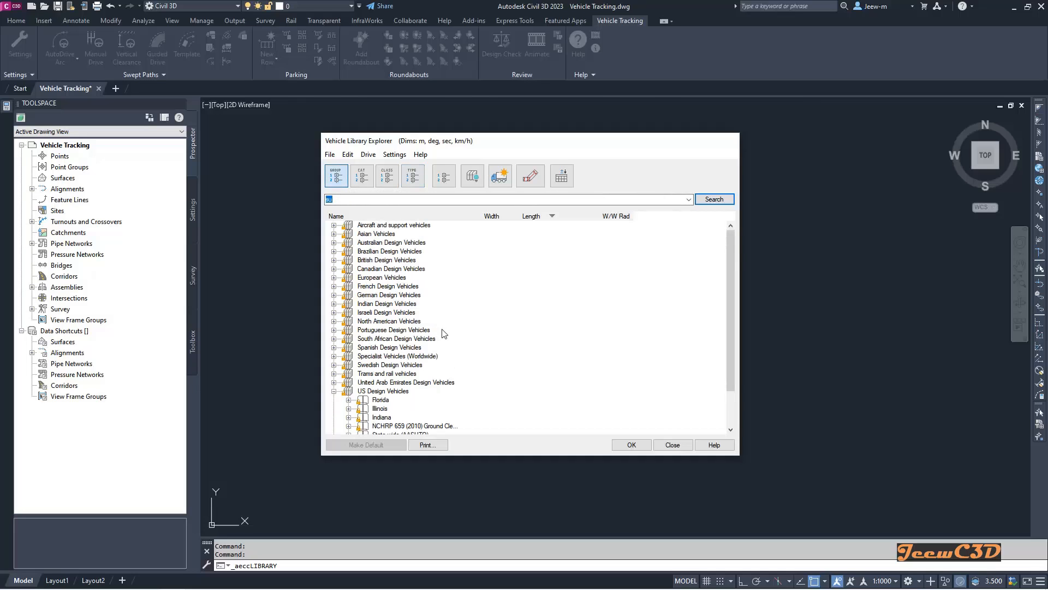
left_click(334, 392)
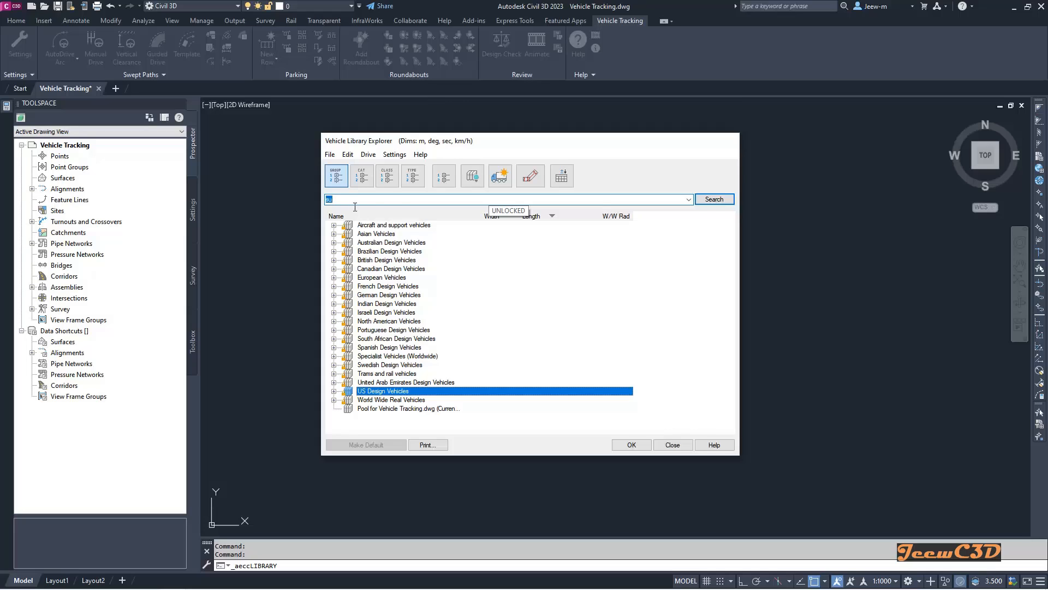
Search the vehicle library for su-30 and expand the US Design Vehicles group in the results
left_click(689, 200)
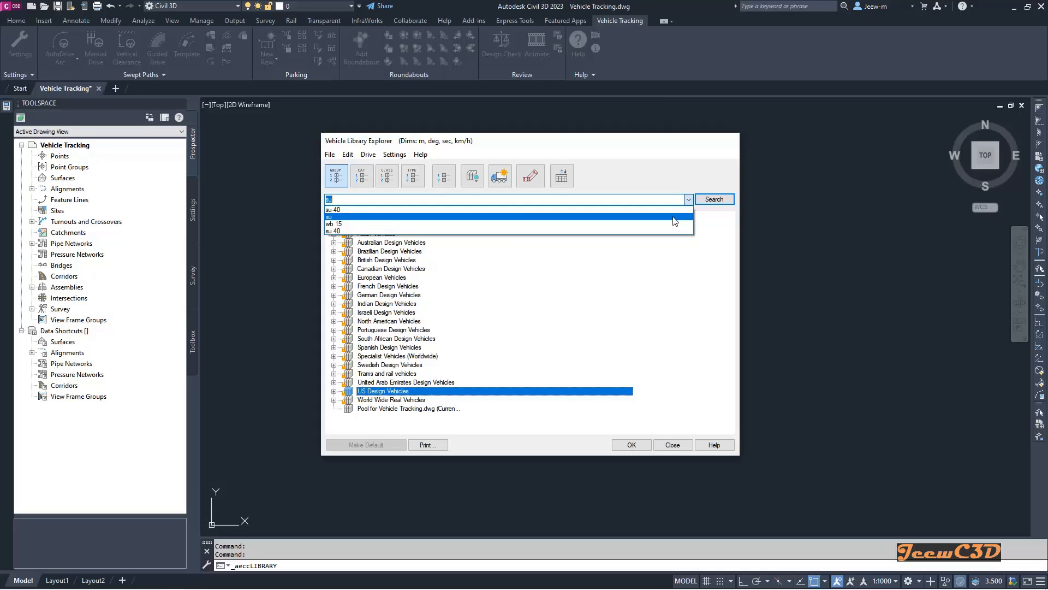
left_click(676, 221)
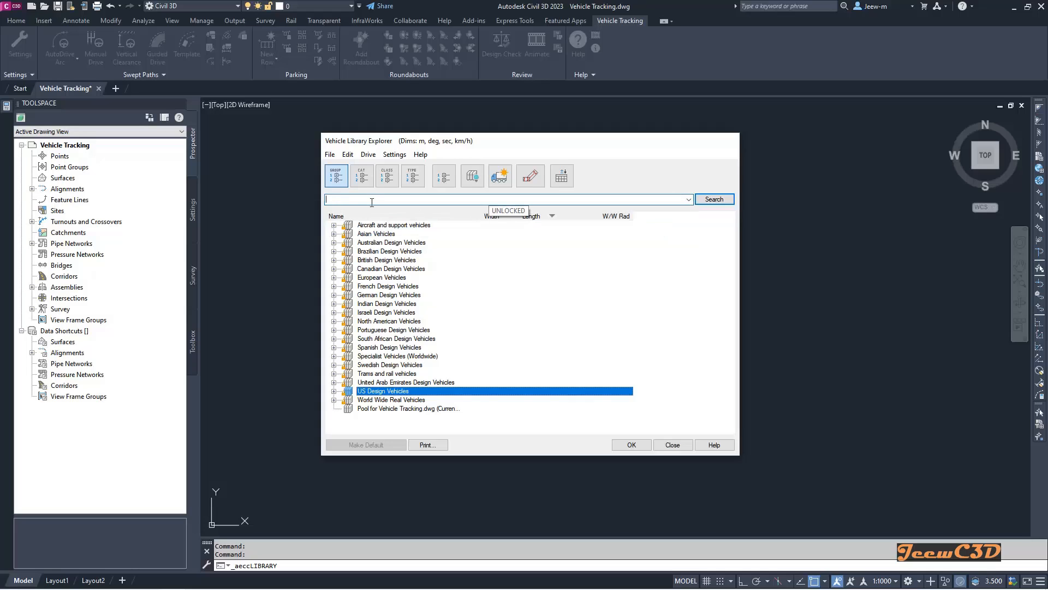
type("su-30")
left_click_drag(348, 201, 300, 202)
type("s")
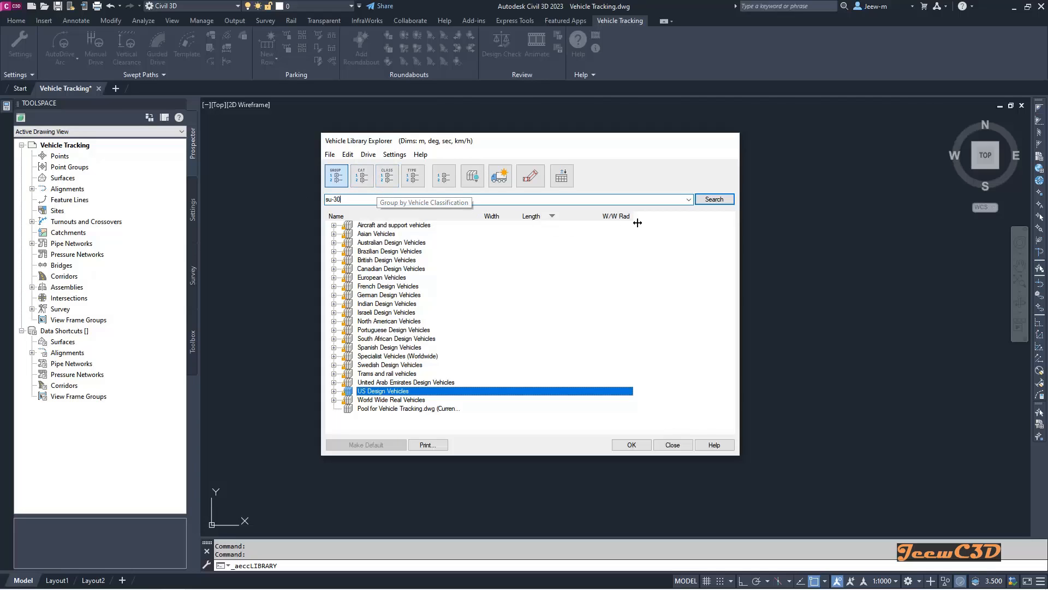
left_click(716, 200)
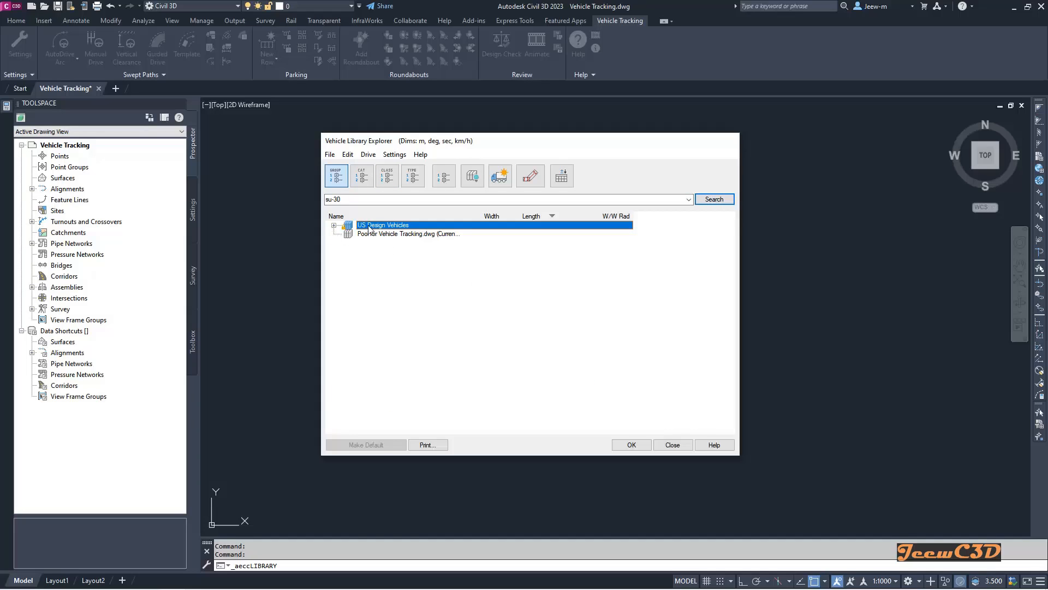
left_click(334, 226)
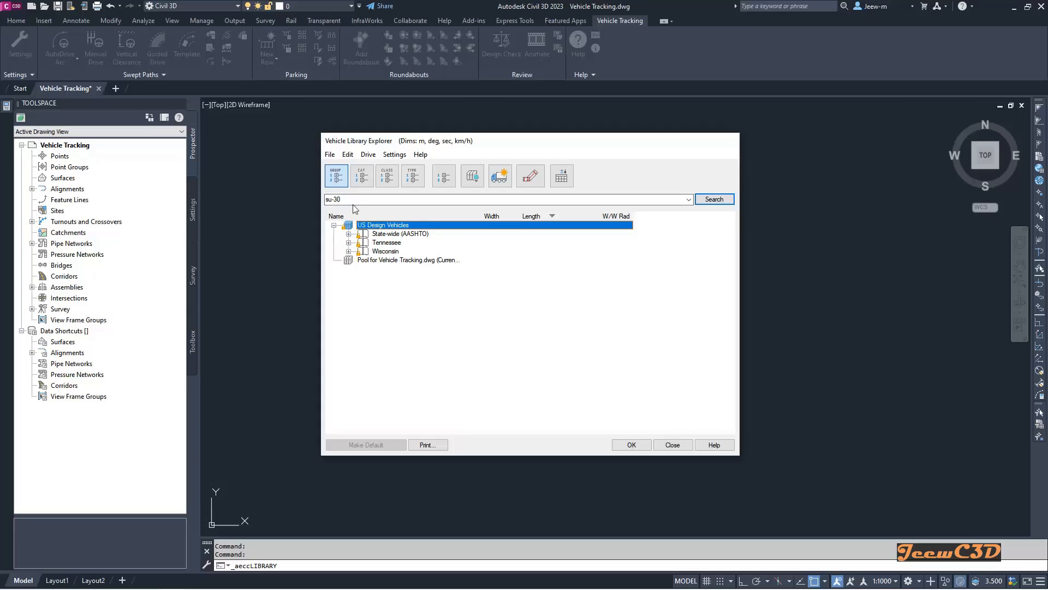
Select the SU-30 Single Unit Truck under State-wide (AASHTO), AASHTO 2011, and check the library's available display columns
left_click(398, 235)
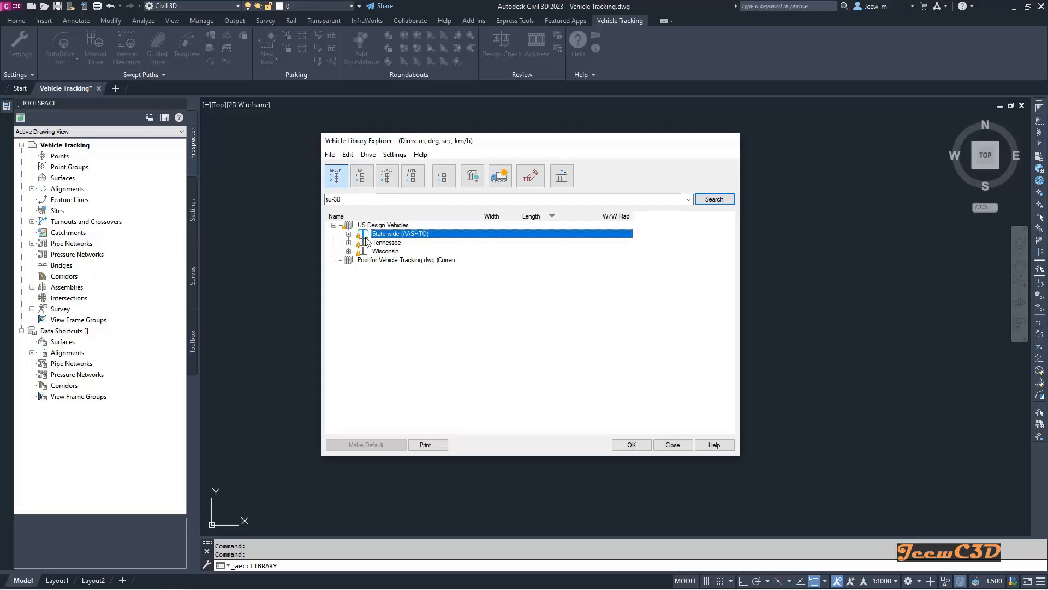
left_click(349, 234)
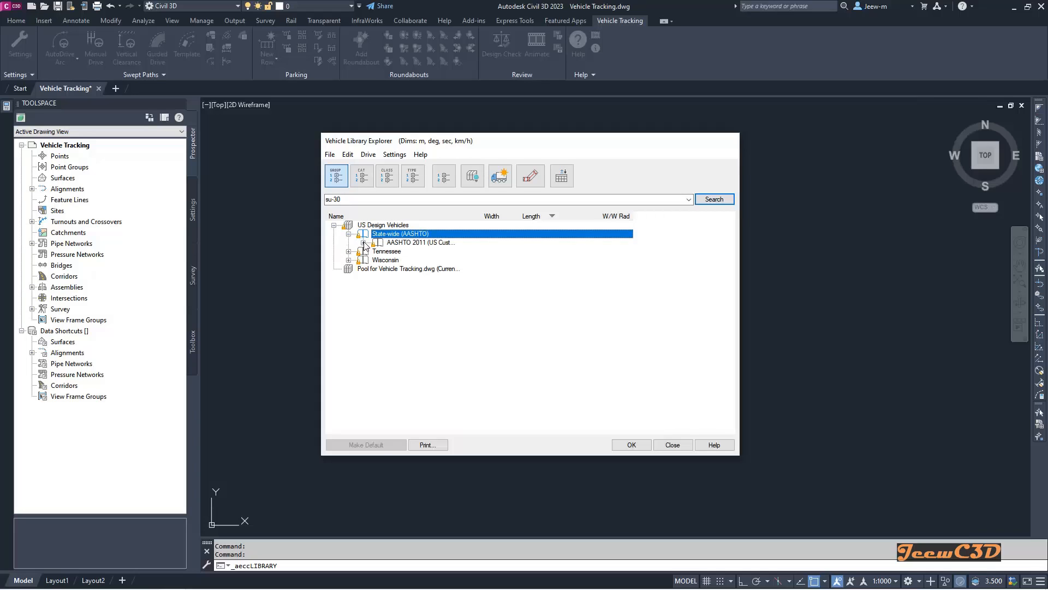
left_click(364, 242)
left_click(409, 253)
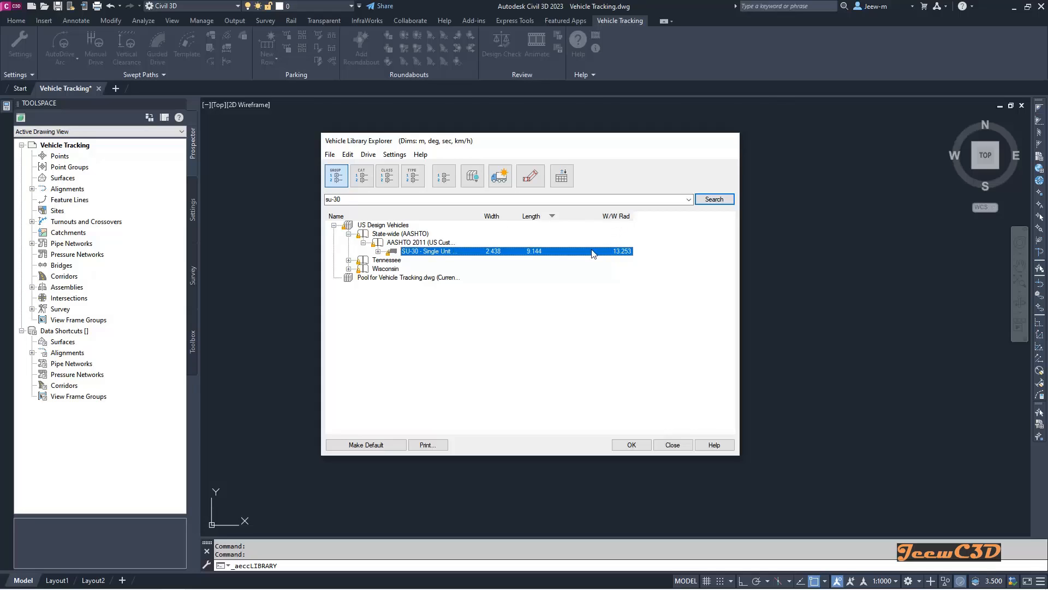
left_click(563, 178)
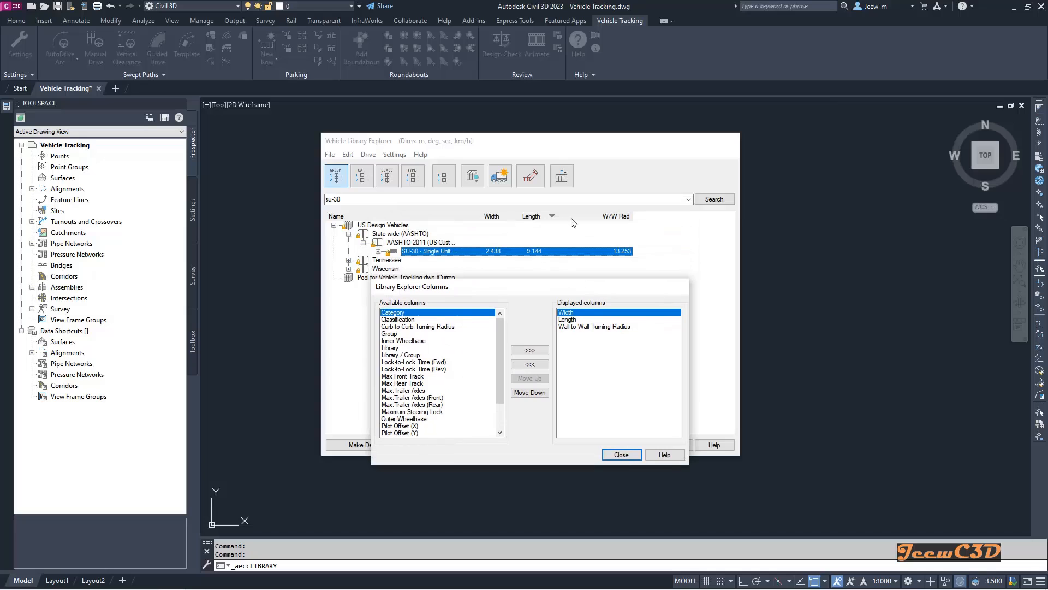
left_click(621, 455)
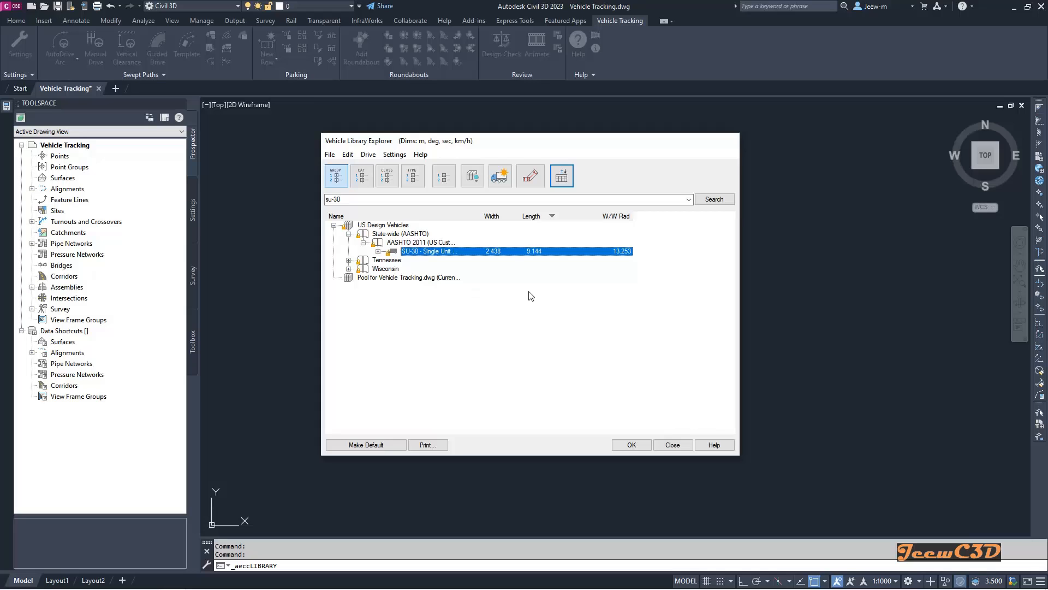
Examine the SU-30 truck's vehicle diagram in its chassis, body, combined, turning and side views, and close the diagram
left_click_drag(548, 147, 465, 145)
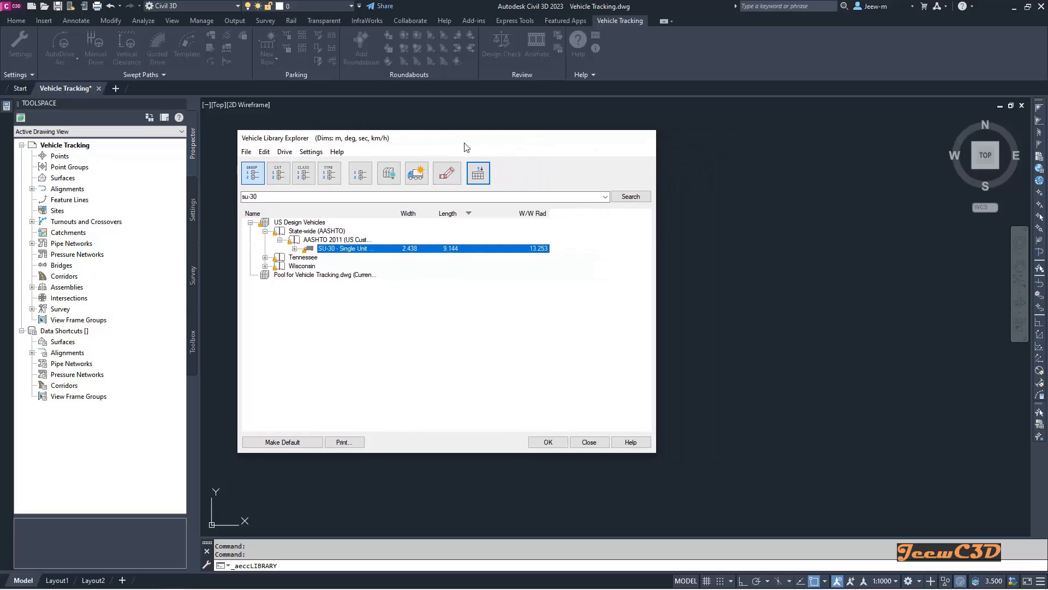
left_click(448, 176)
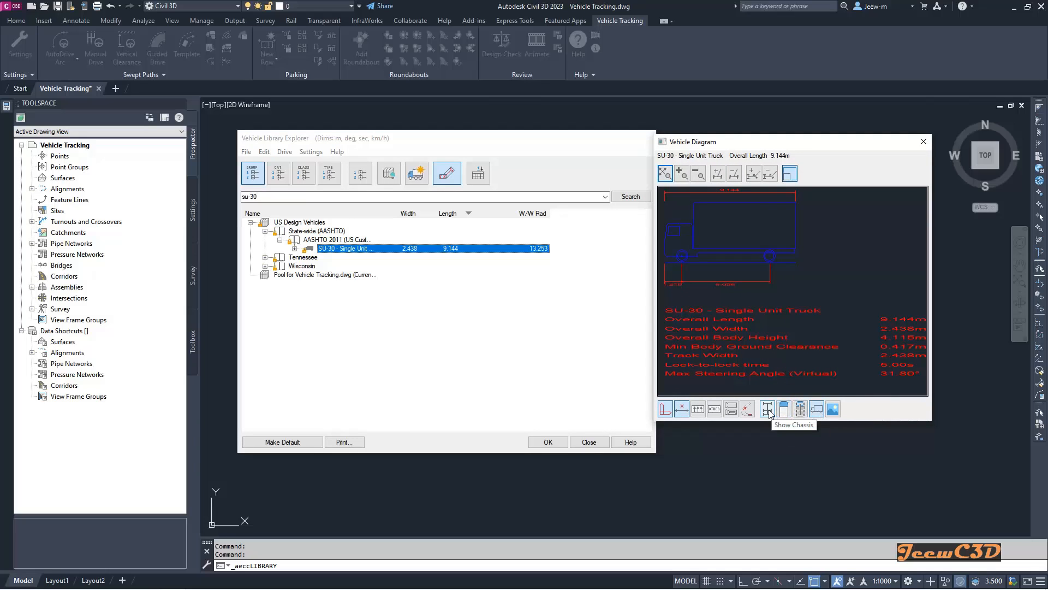
left_click(768, 410)
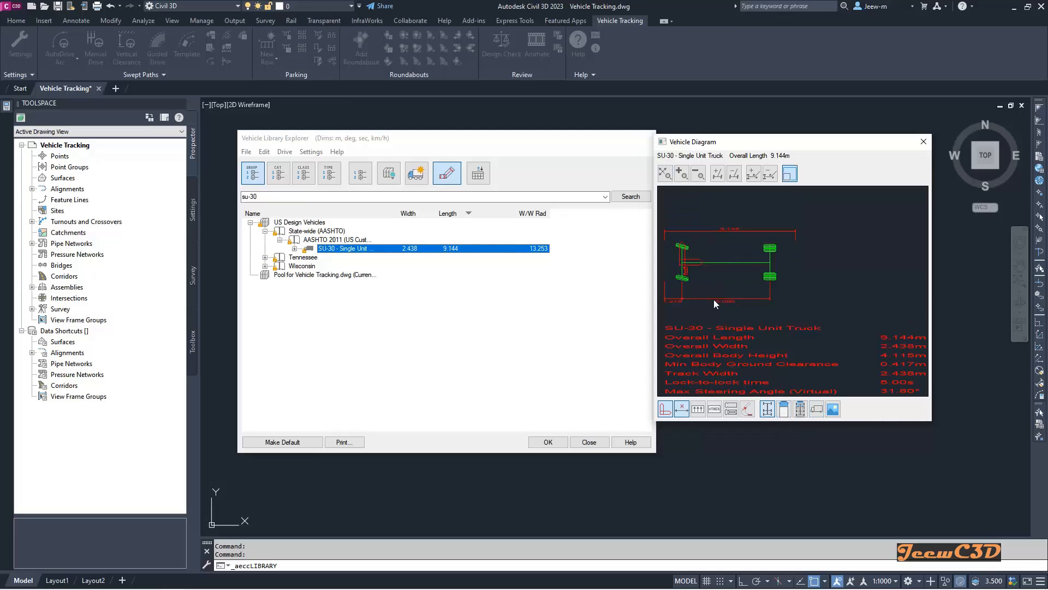
left_click(784, 412)
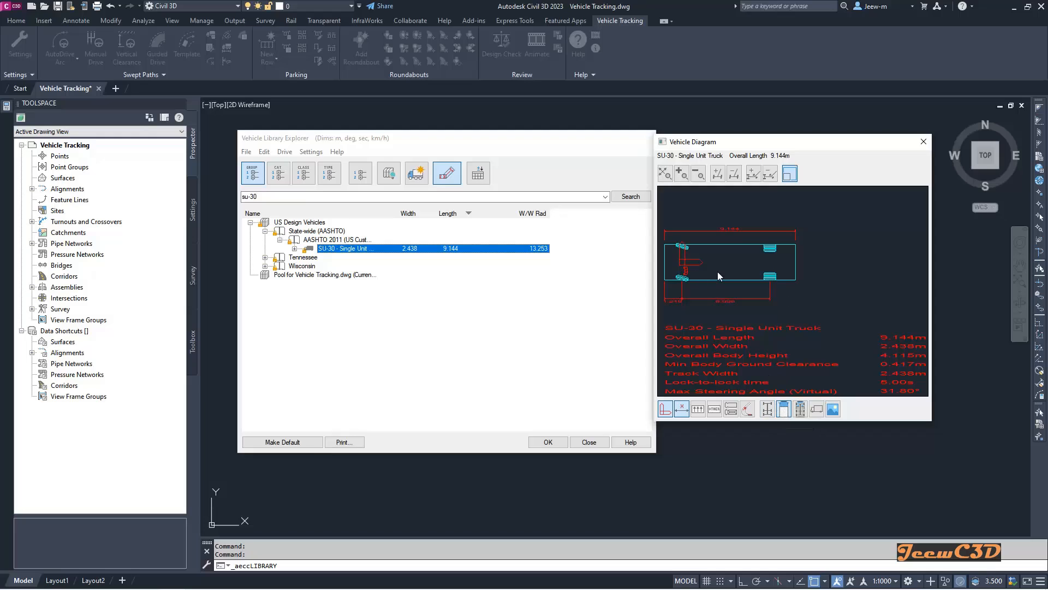
left_click(800, 409)
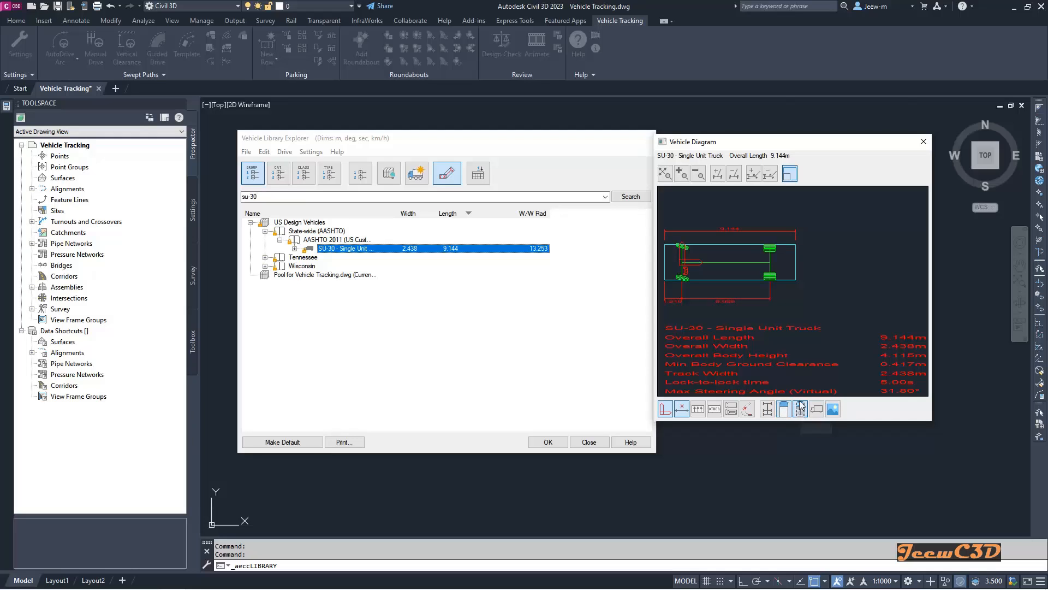
left_click(747, 411)
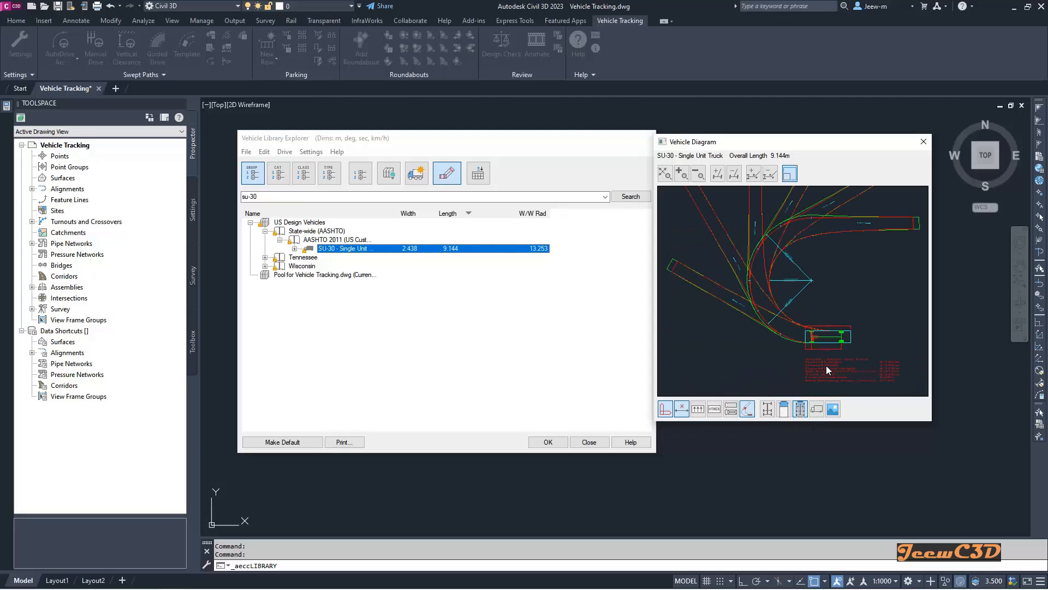
left_click(818, 407)
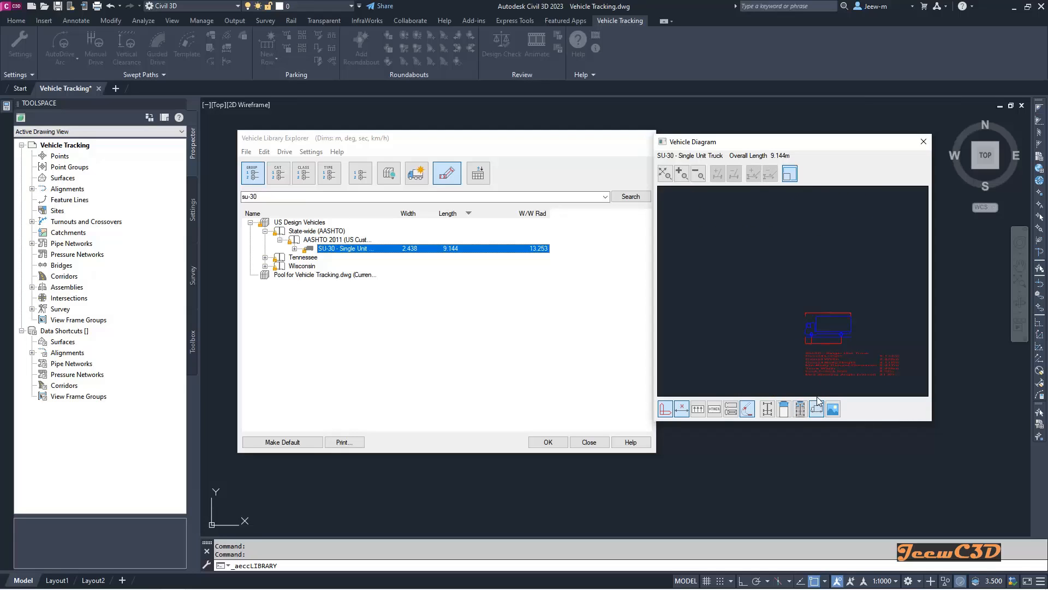
left_click(748, 414)
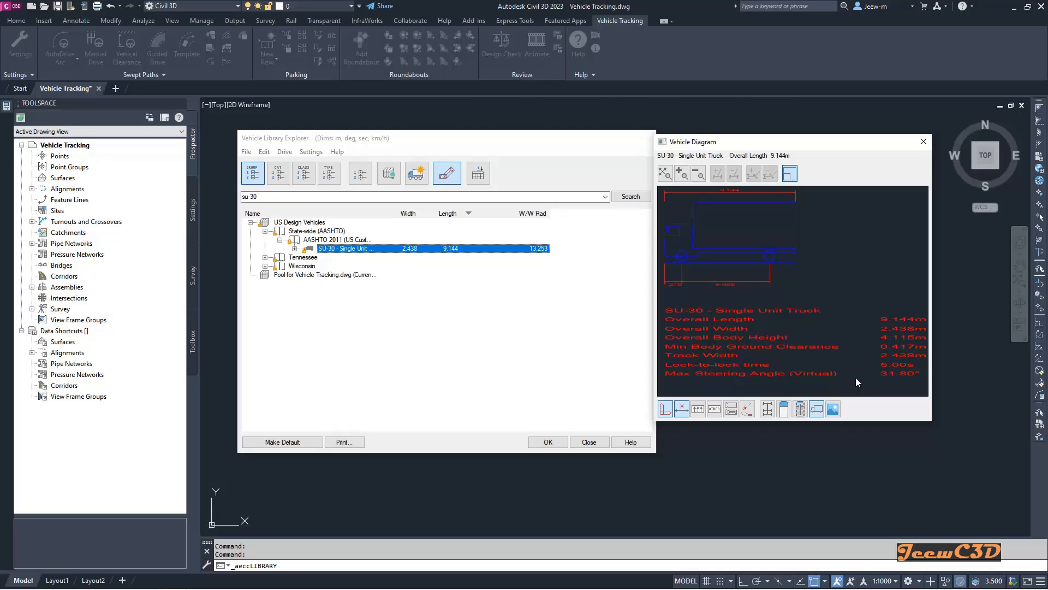
left_click(923, 142)
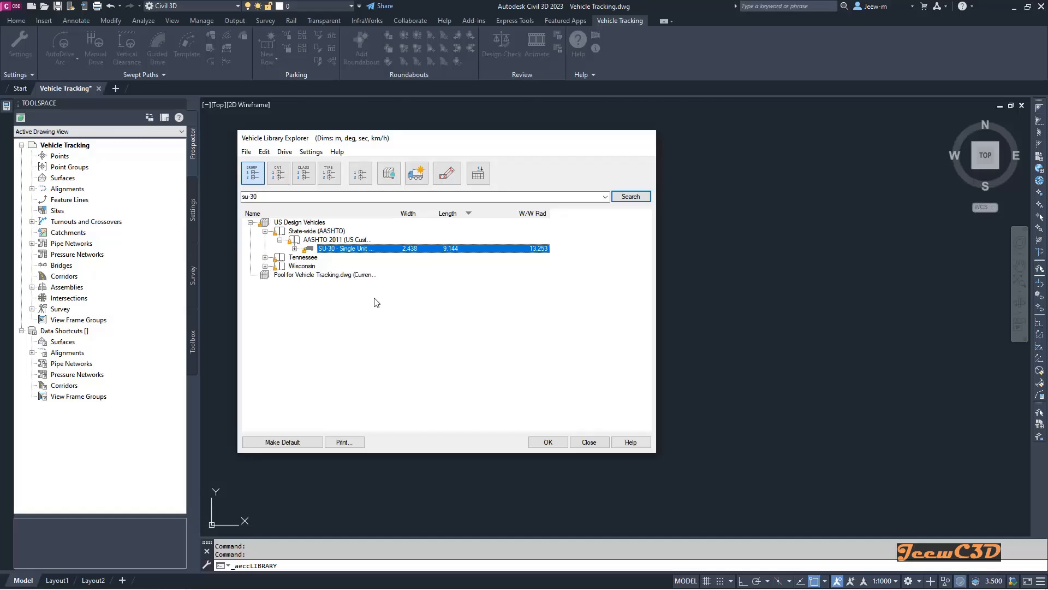
Set the SU-30 truck as the default vehicle, and clear that default again
right_click(340, 249)
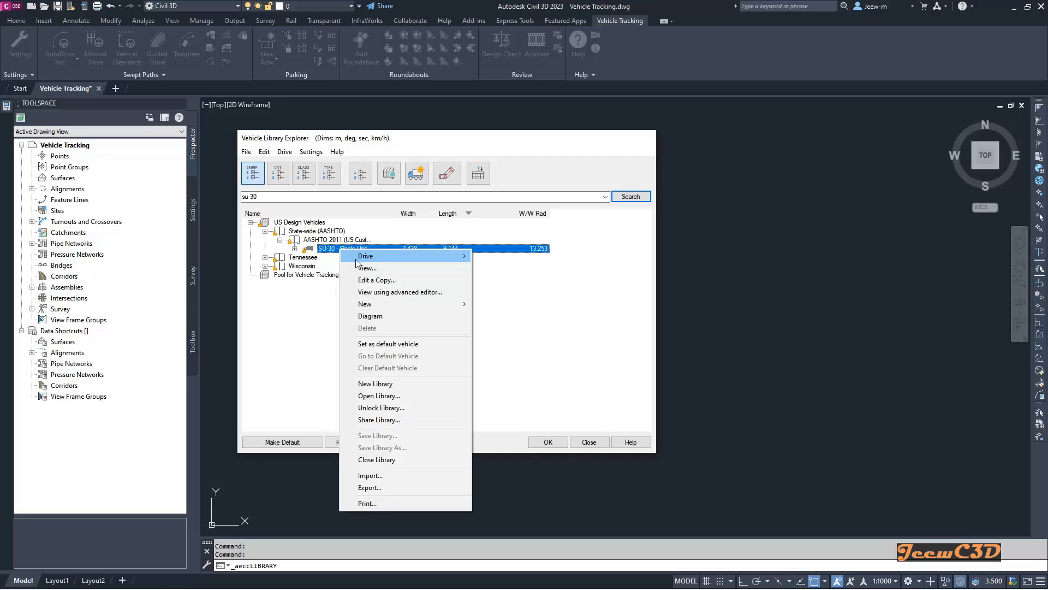
left_click(395, 345)
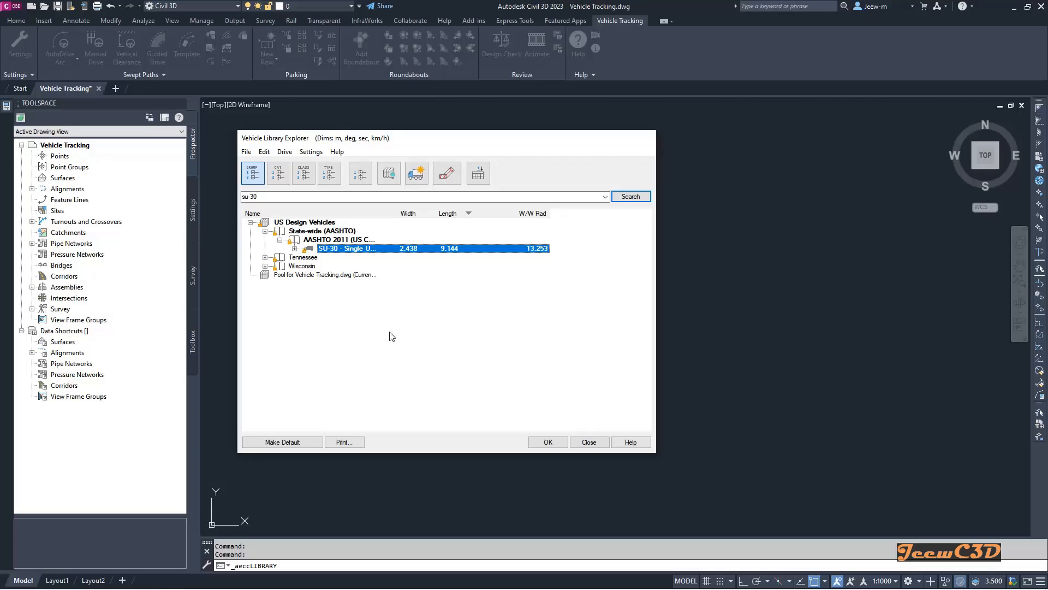
right_click(356, 251)
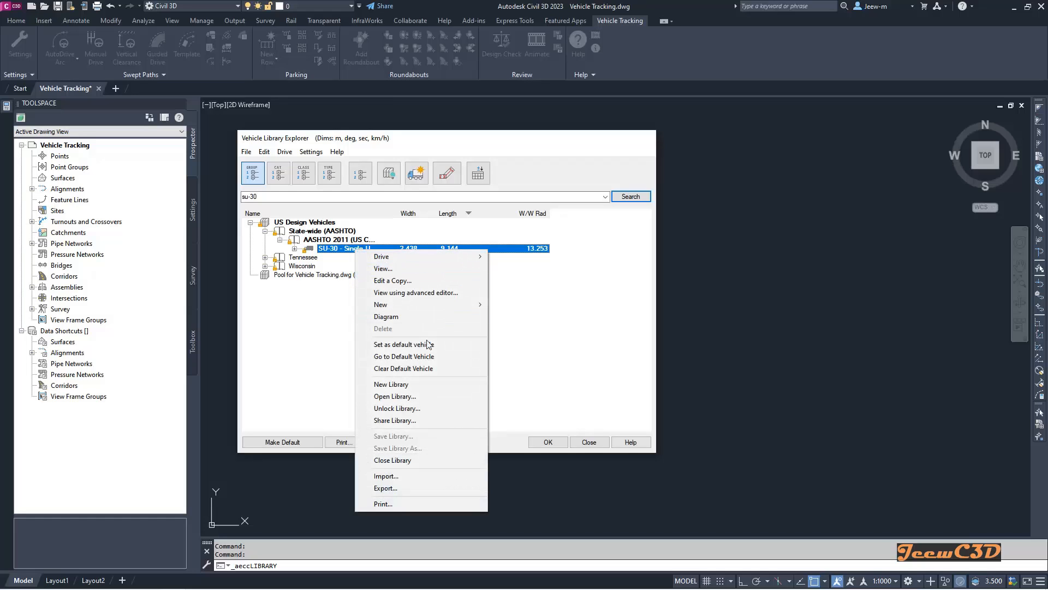
left_click(419, 369)
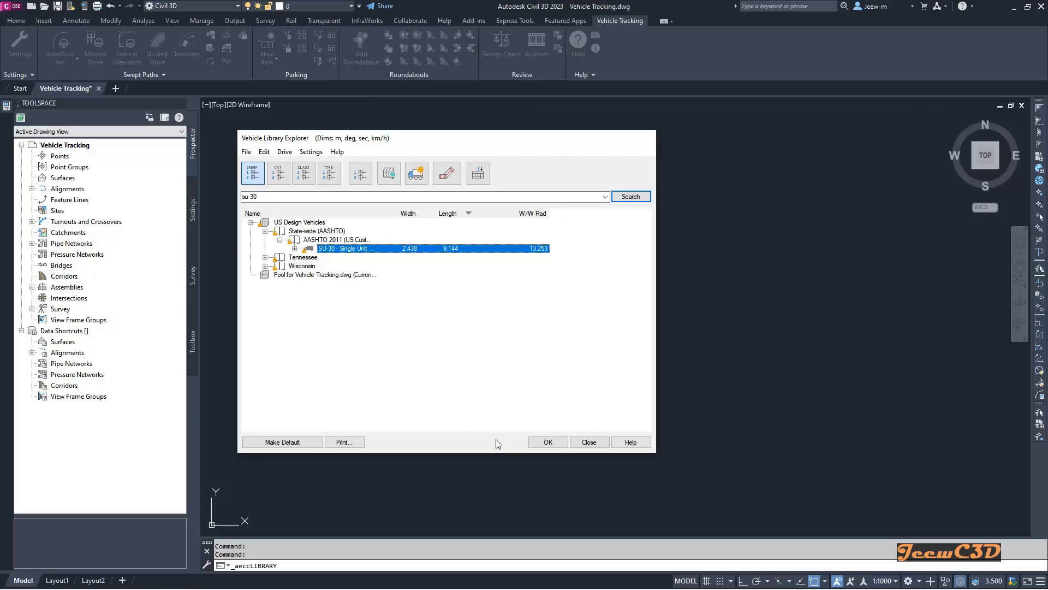
Close the vehicle library and look through the AutoDrive variants and the additional swept path commands
left_click(547, 442)
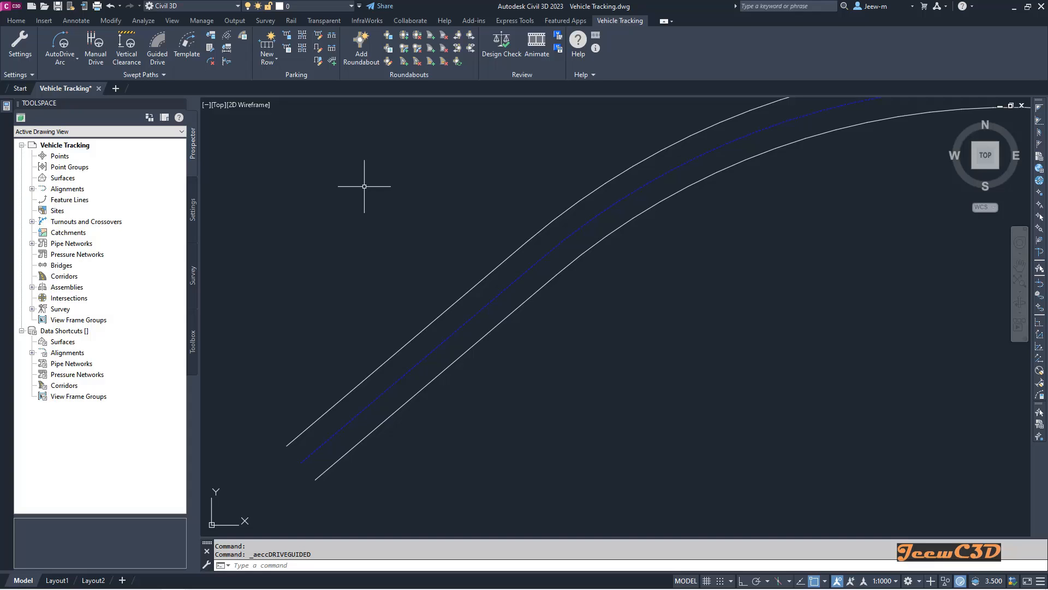
left_click(78, 61)
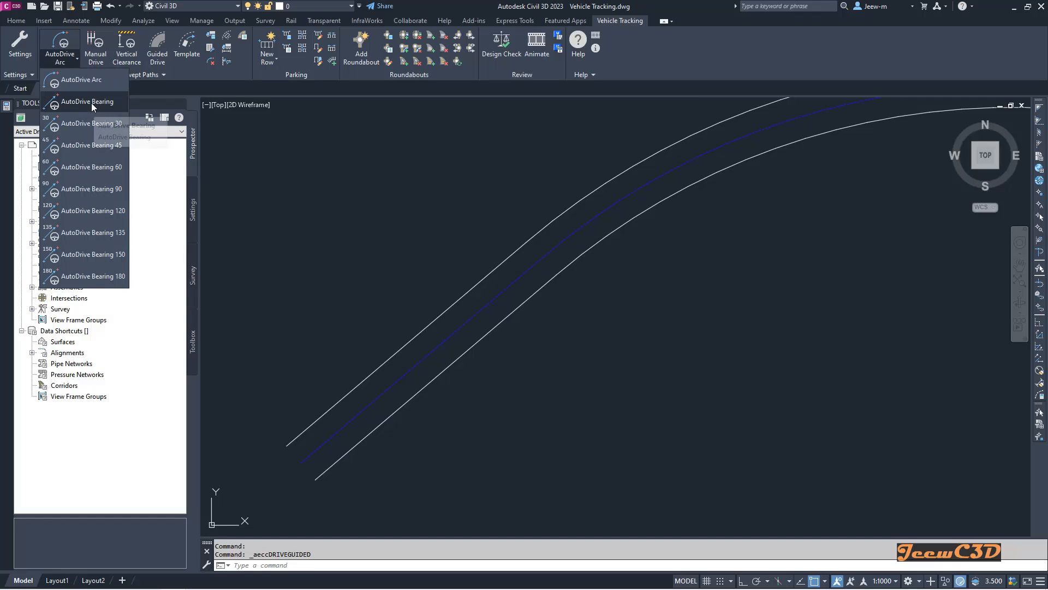
left_click(154, 87)
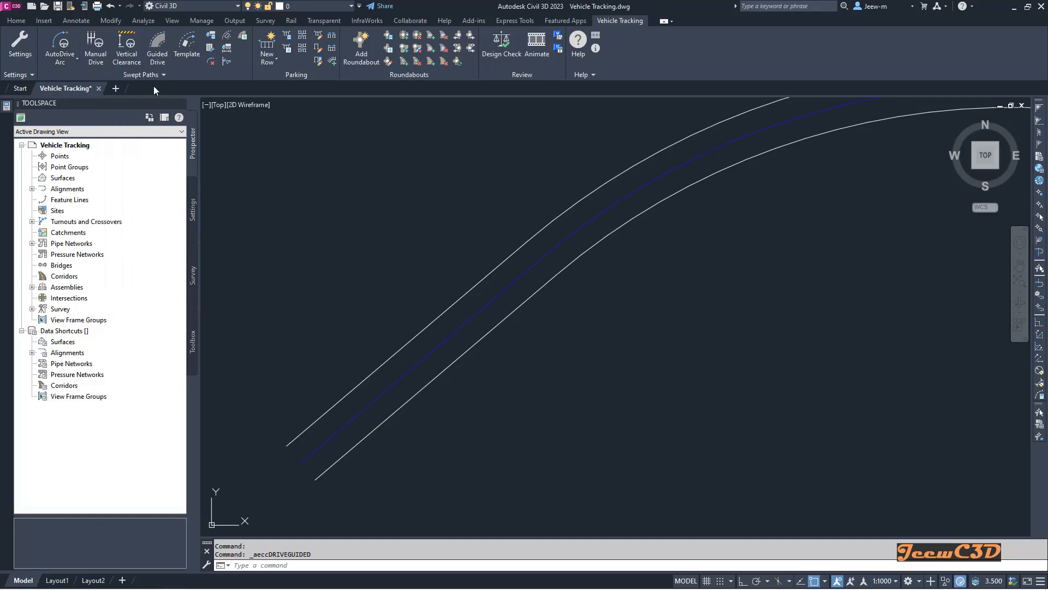
left_click(82, 77)
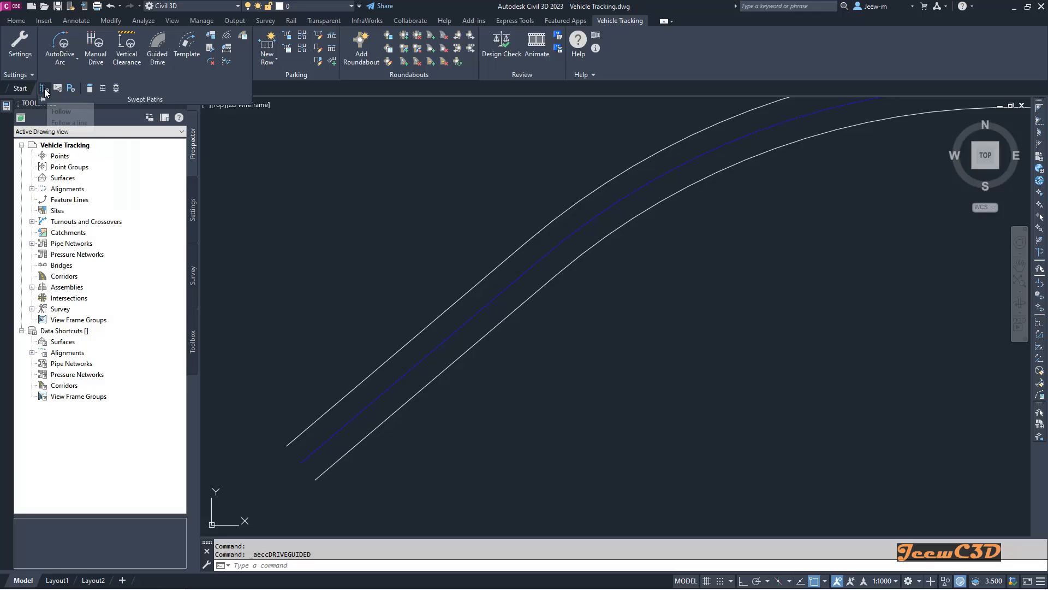
left_click(335, 243)
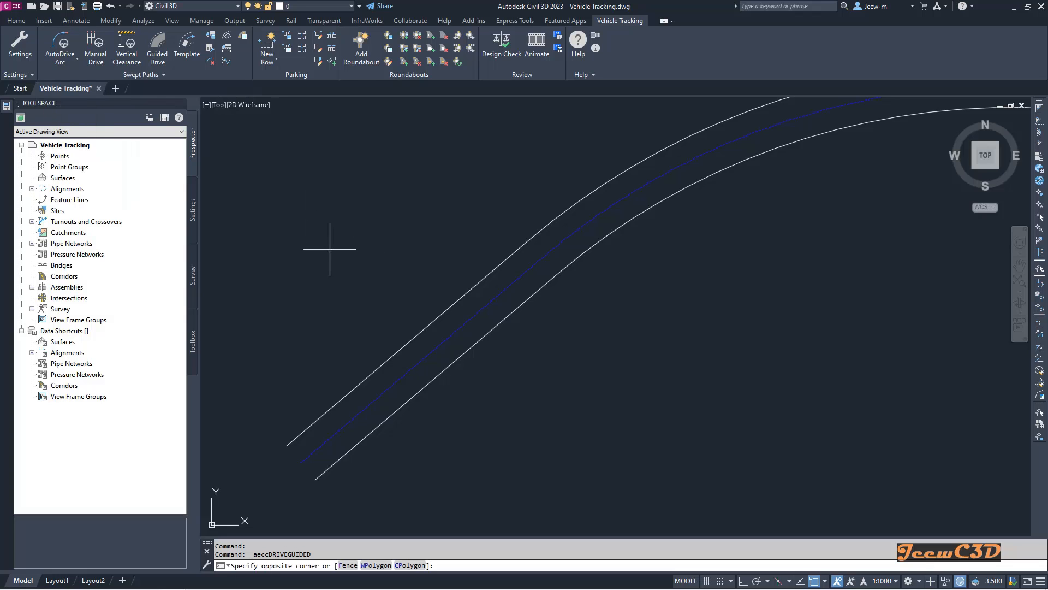
scroll(320, 241, "down", 1)
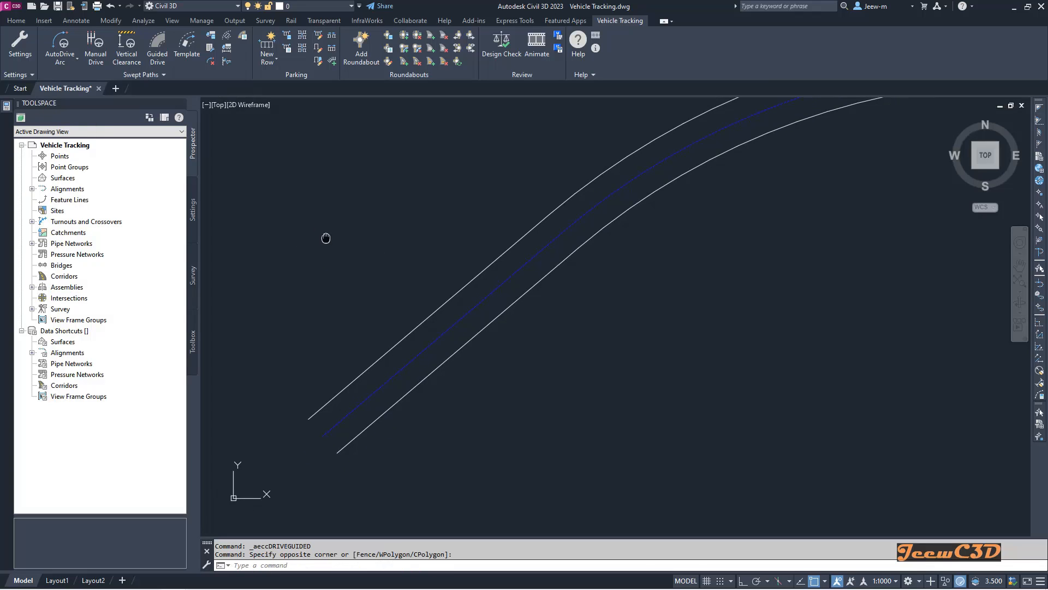
scroll(326, 237, "down", 2)
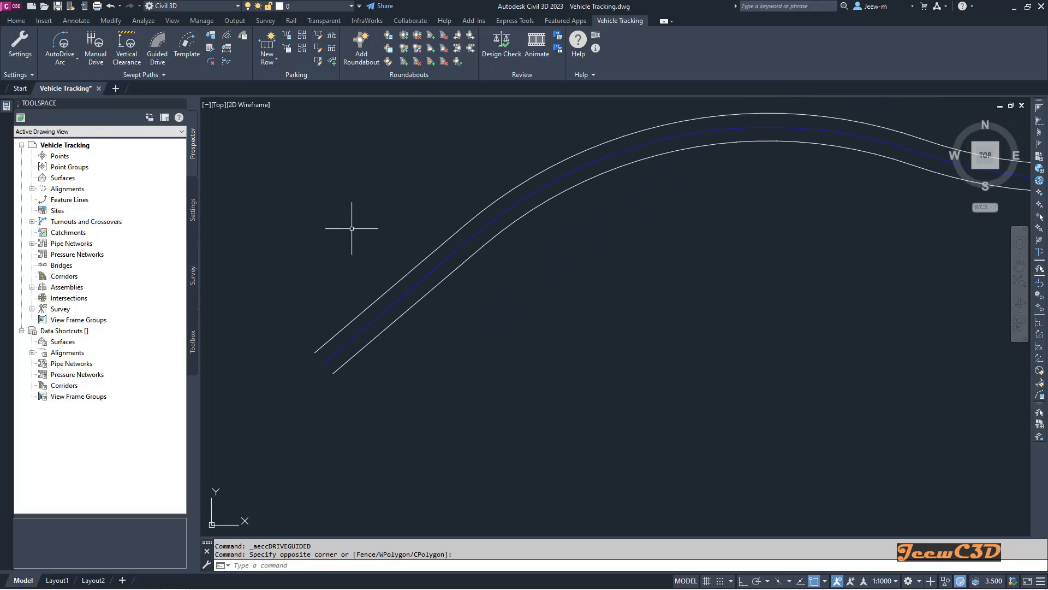
middle_click_drag(352, 228, 322, 276)
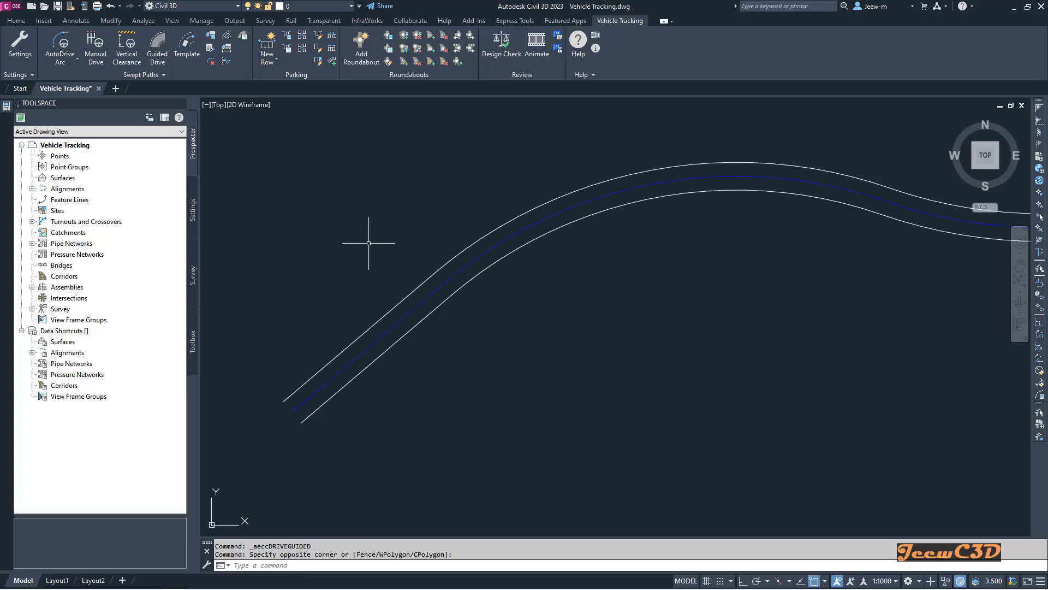
Start an AutoDrive Arc swept path with the SU-30 Single Unit Truck, without making it the default vehicle
left_click(67, 64)
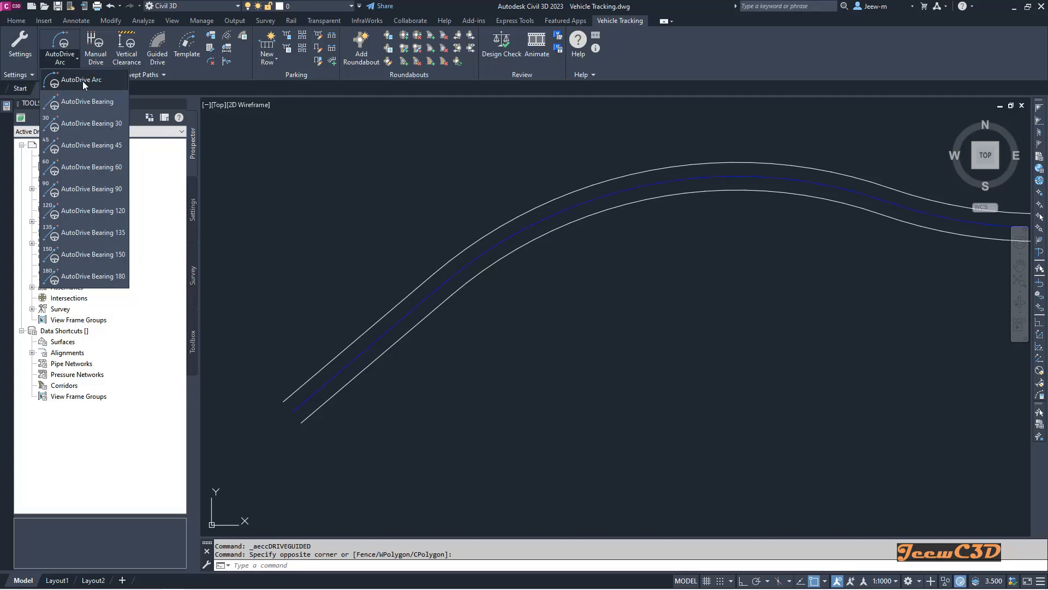
left_click(83, 81)
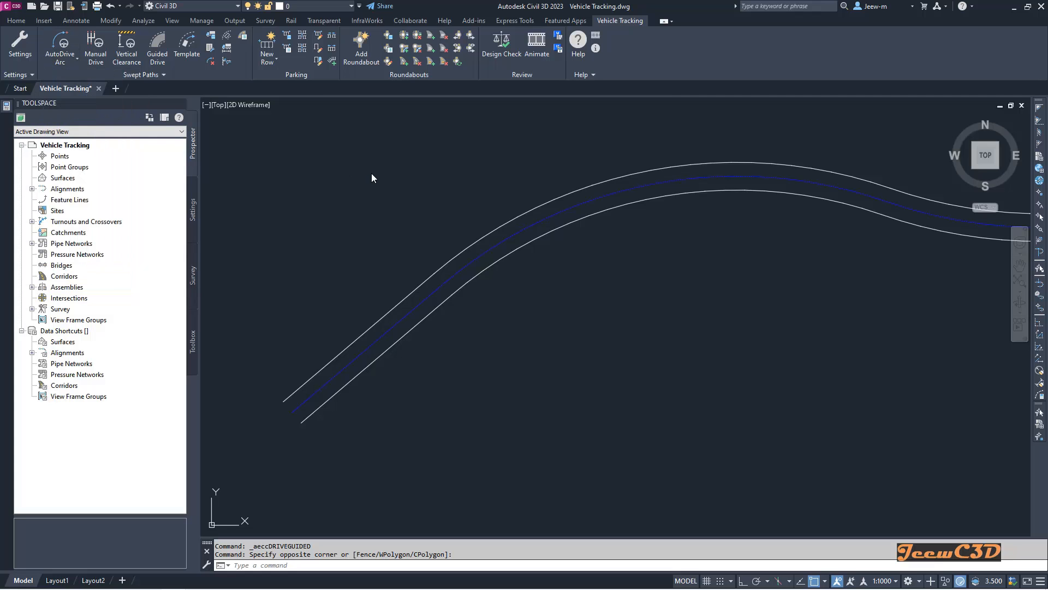
left_click_drag(406, 144, 564, 137)
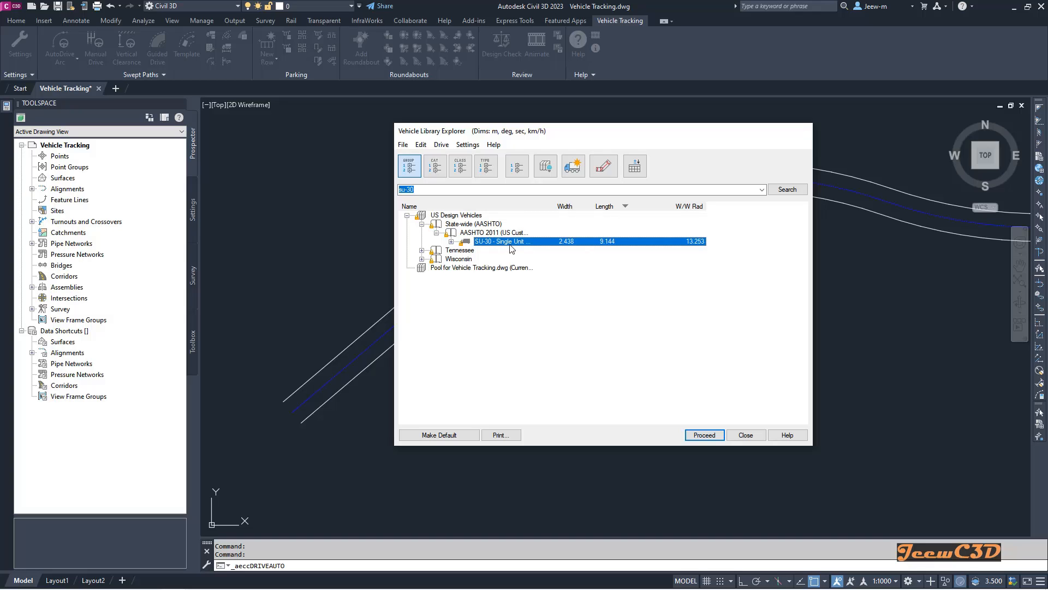
left_click(703, 435)
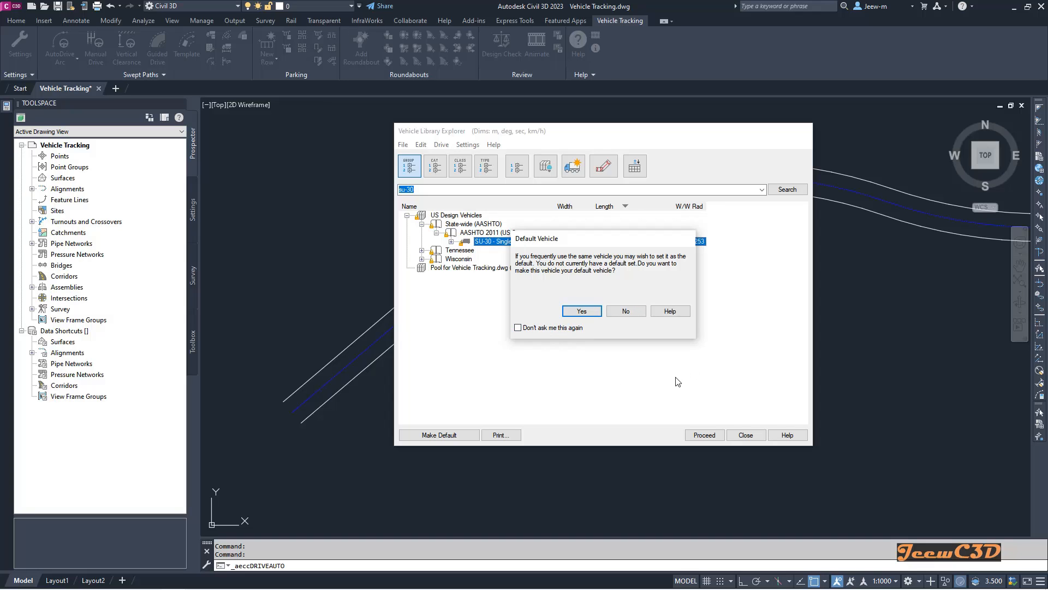
left_click(626, 312)
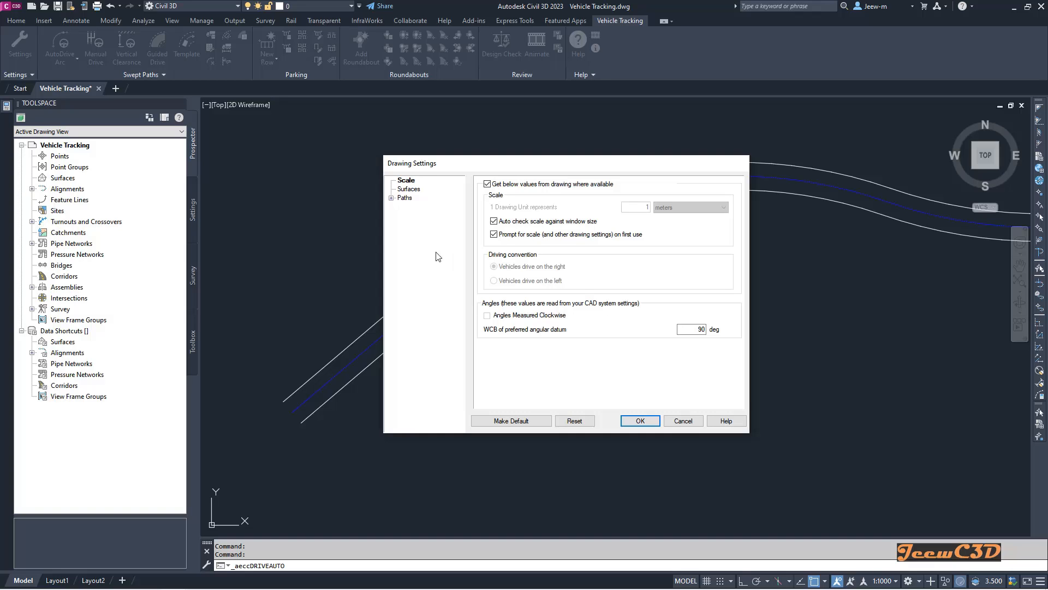
Review the path layer naming options in the drawing settings and accept the settings
left_click(391, 198)
left_click(417, 207)
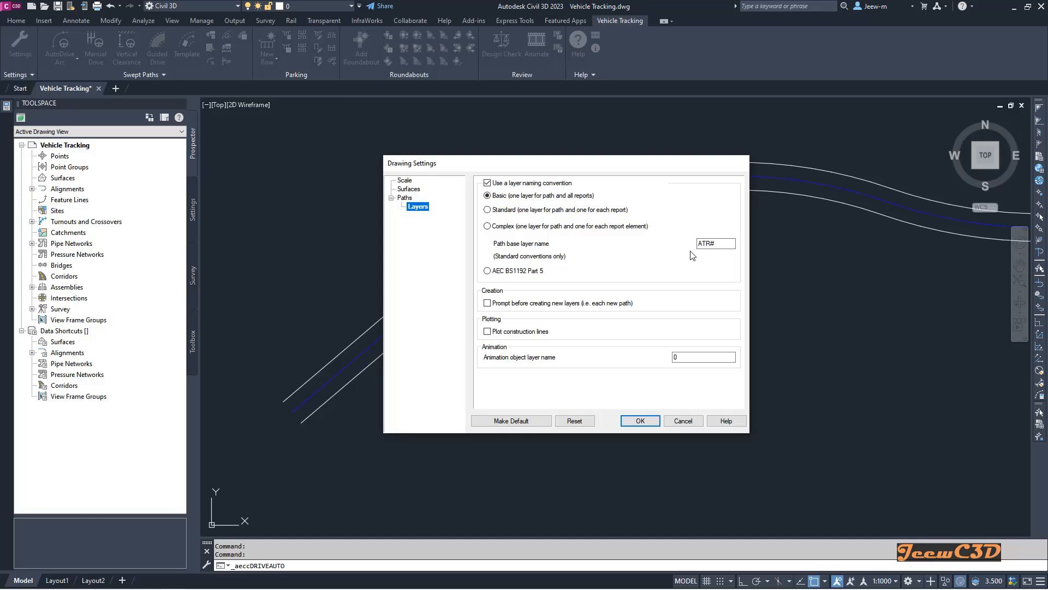
left_click(640, 421)
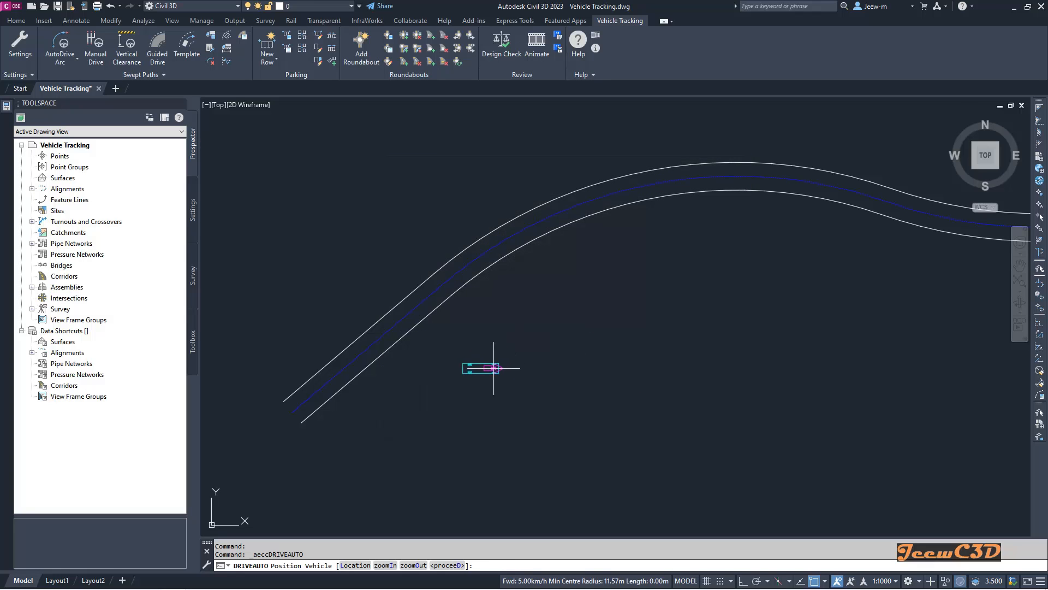
Place the SU-30 truck at the southwest start of the road's left lane and align its heading with the road
middle_click_drag(491, 367, 566, 283)
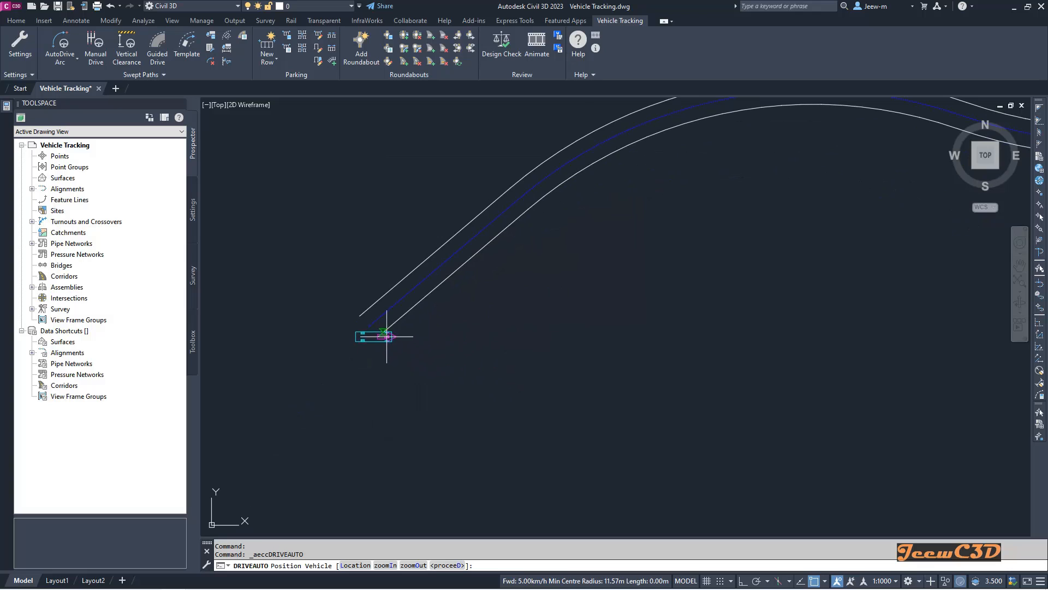
scroll(382, 332, "up", 8)
scroll(383, 273, "down", 3)
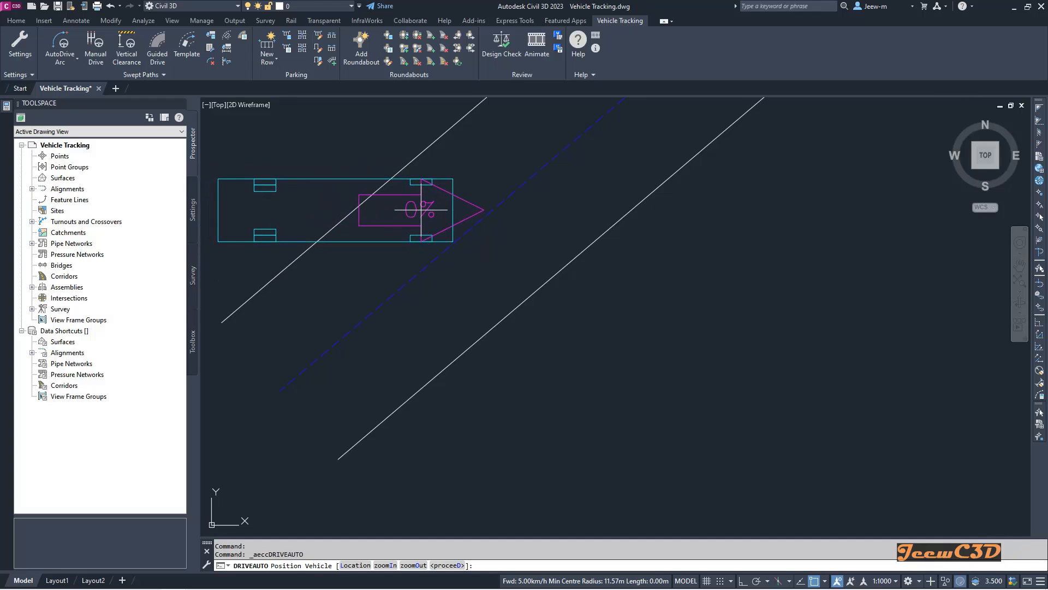
left_click(422, 208)
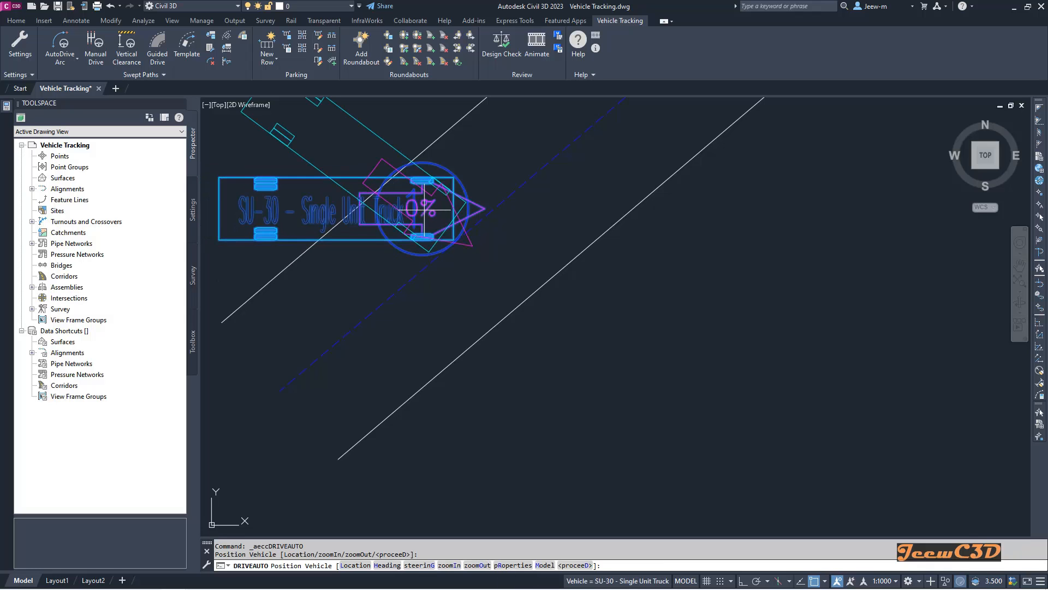
scroll(481, 166, "down", 2)
scroll(481, 167, "down", 2)
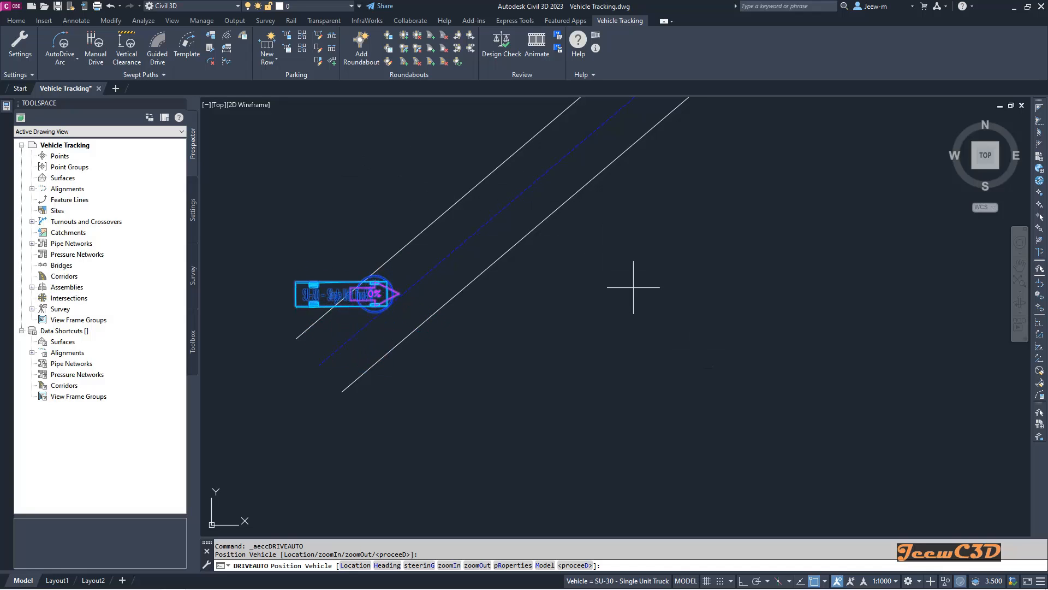
left_click(507, 183)
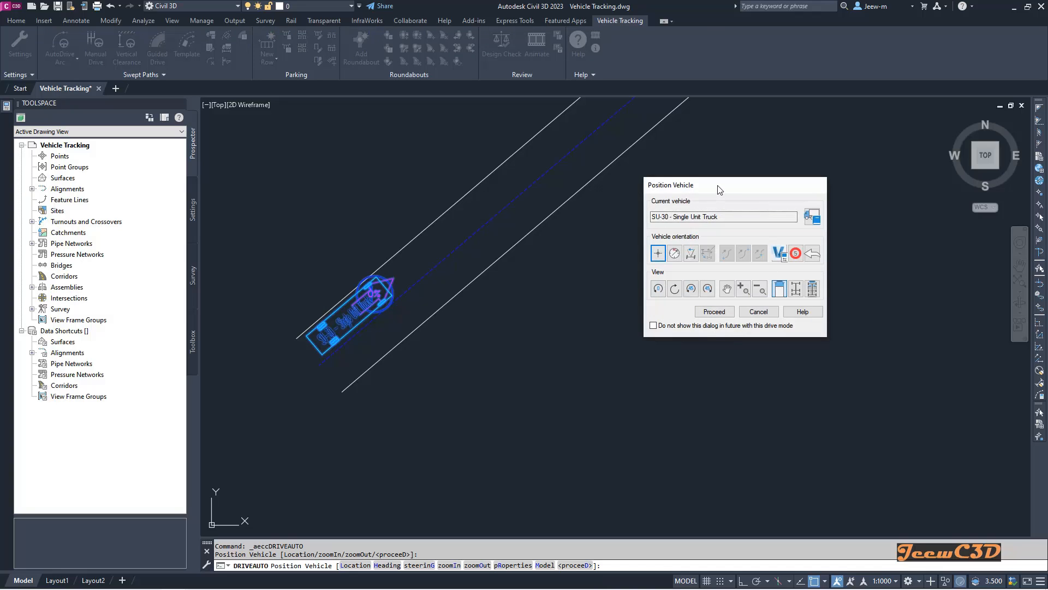
Relocate the truck a little farther forward along the left lane, parallel to the road edge
left_click(659, 254)
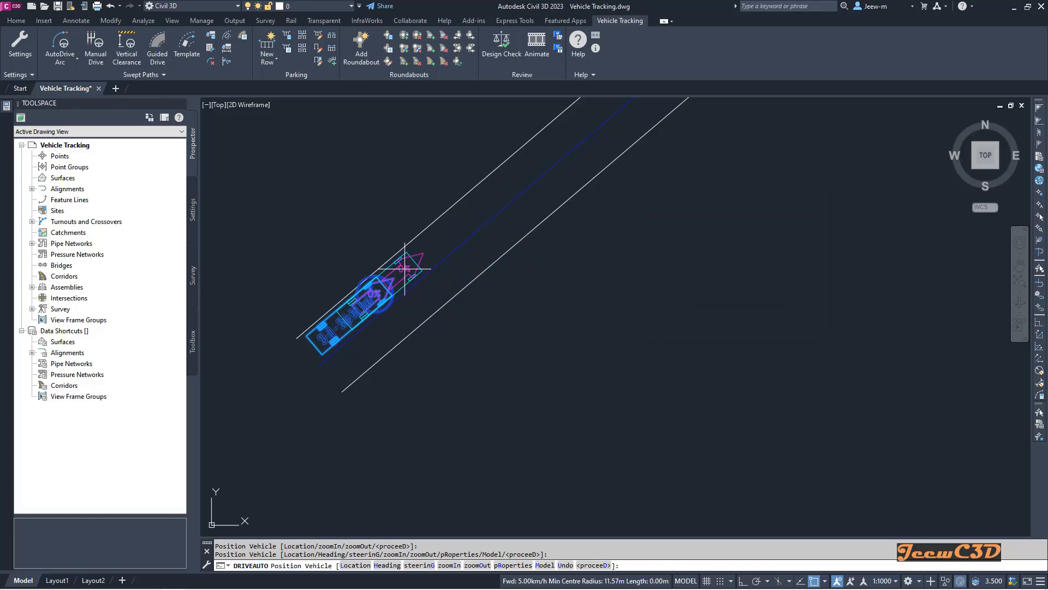
scroll(408, 265, "up", 1)
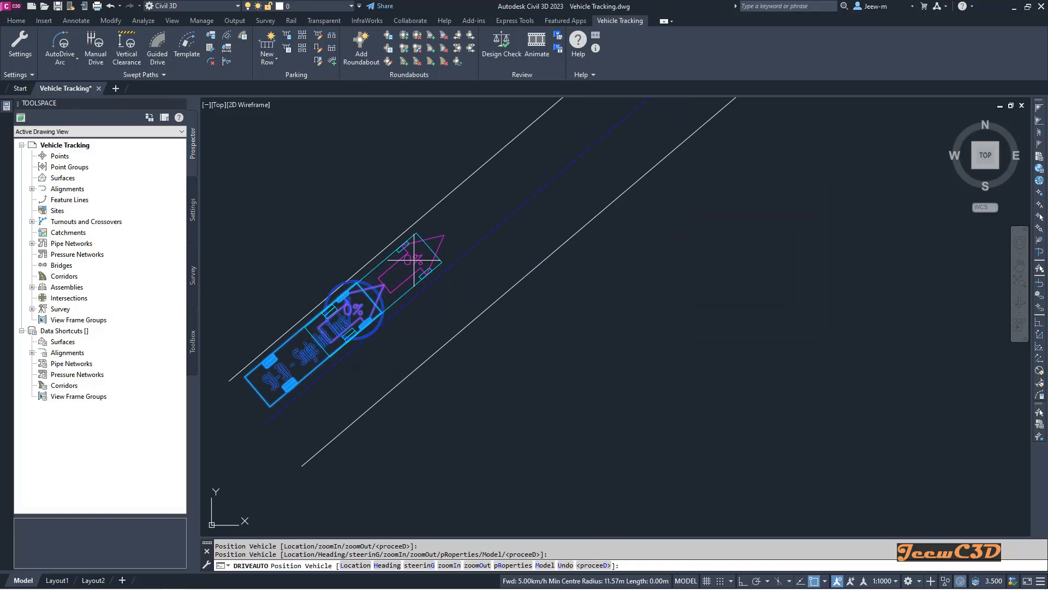
left_click(414, 260)
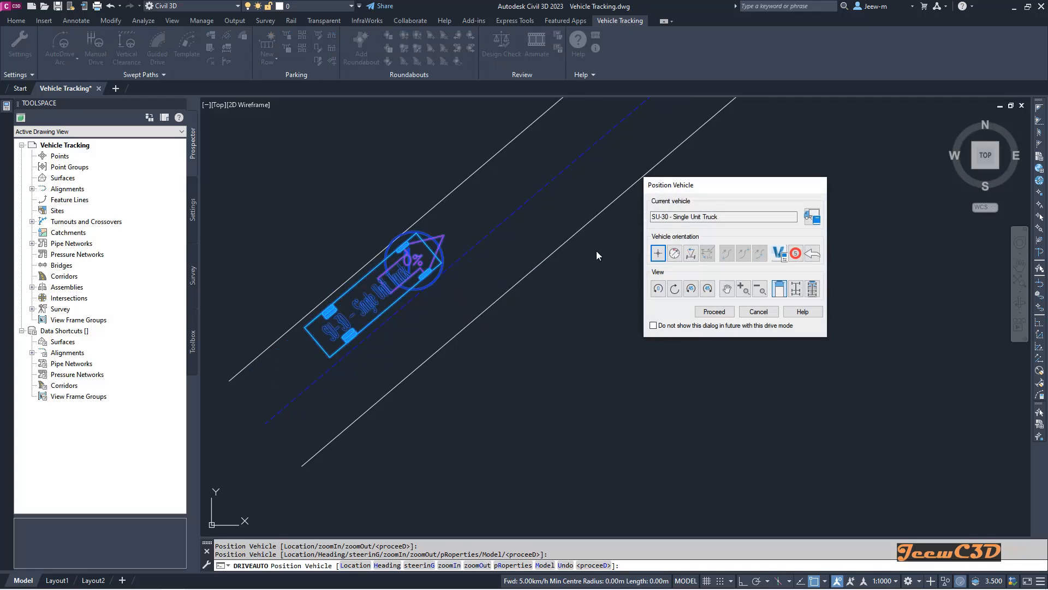
Try rotating the view to match the truck's heading, and restore the original view orientation
left_click(675, 255)
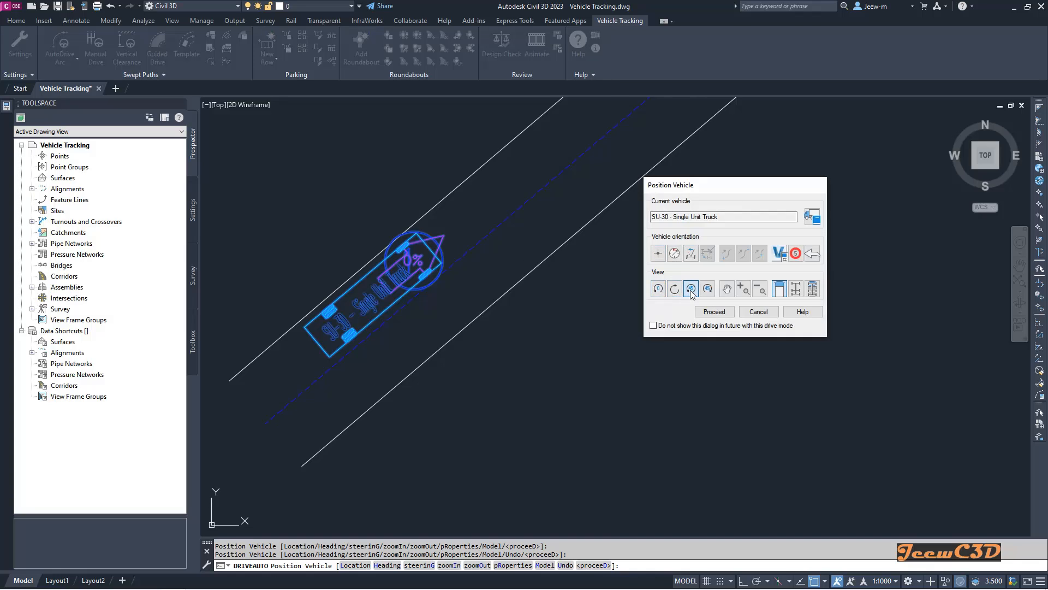
left_click(691, 289)
left_click(674, 290)
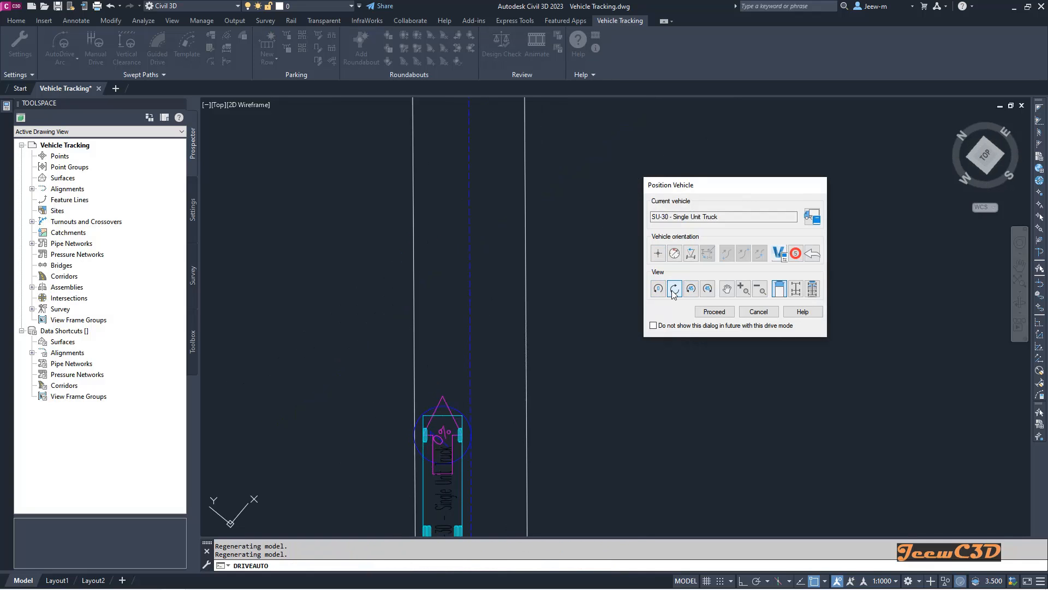
left_click(660, 290)
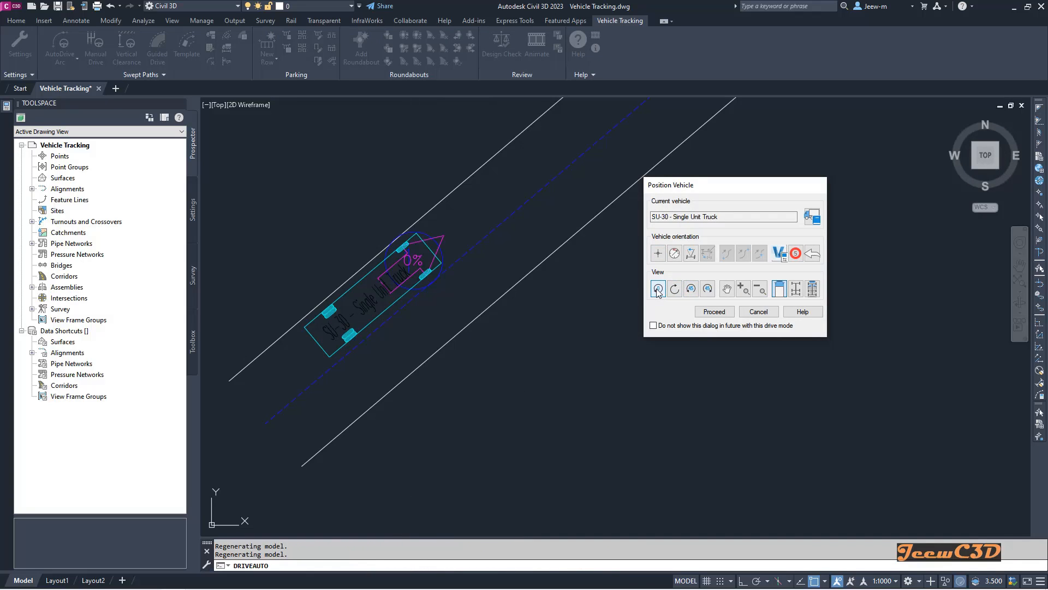
Accept the truck's starting position and collapse the detailed AutoDrive settings
left_click(720, 311)
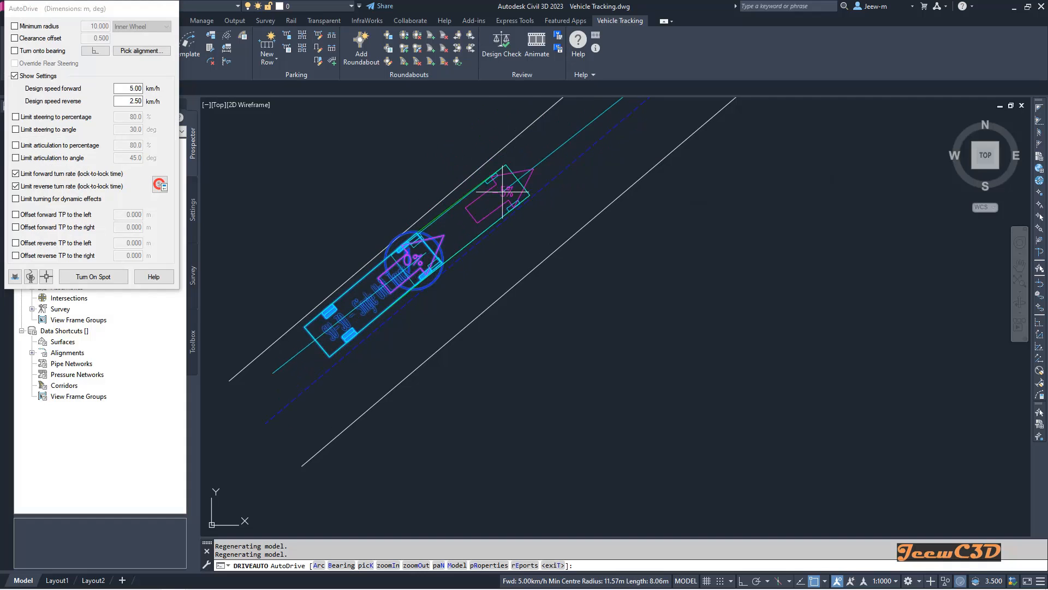
left_click(15, 76)
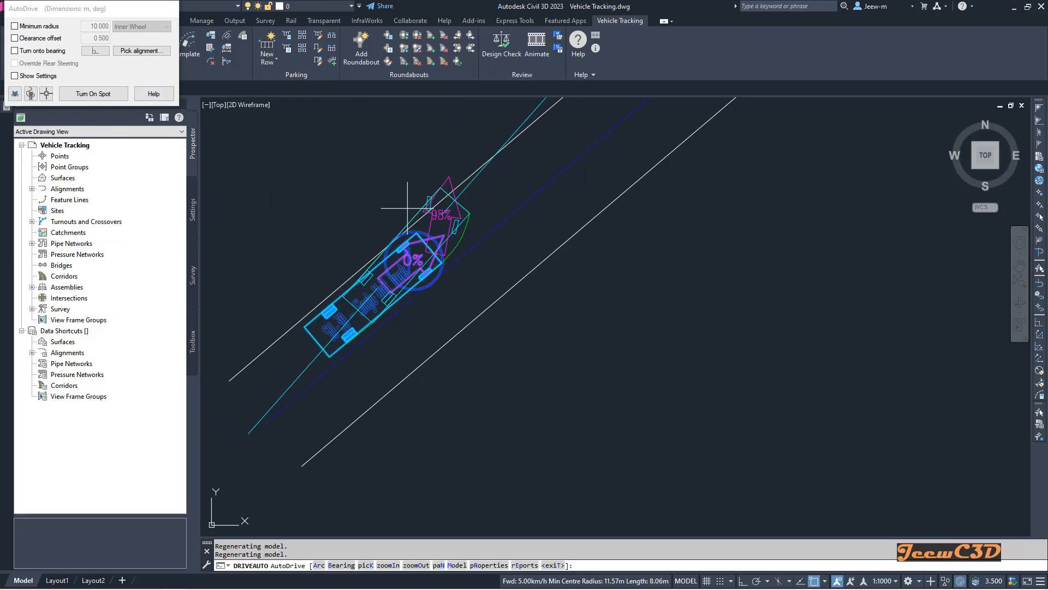
Drive the truck in two segments up the straight left lane, to a path length of about 36 m
scroll(410, 197, "down", 2)
middle_click_drag(409, 196, 380, 310)
scroll(419, 277, "down", 2)
scroll(420, 276, "down", 2)
scroll(421, 276, "up", 8)
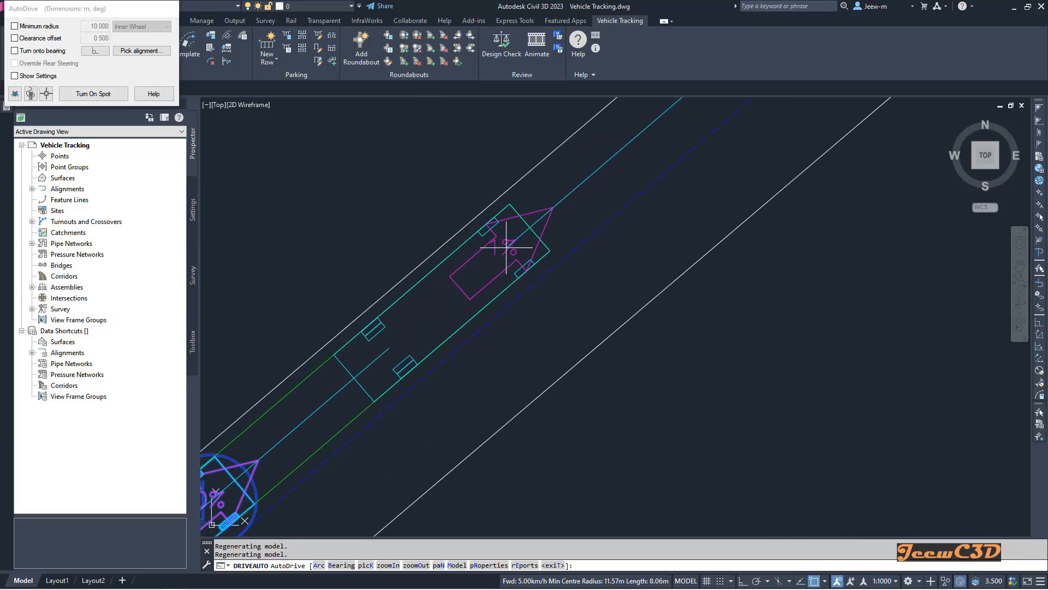
left_click(499, 235)
scroll(542, 207, "down", 3)
scroll(542, 207, "up", 3)
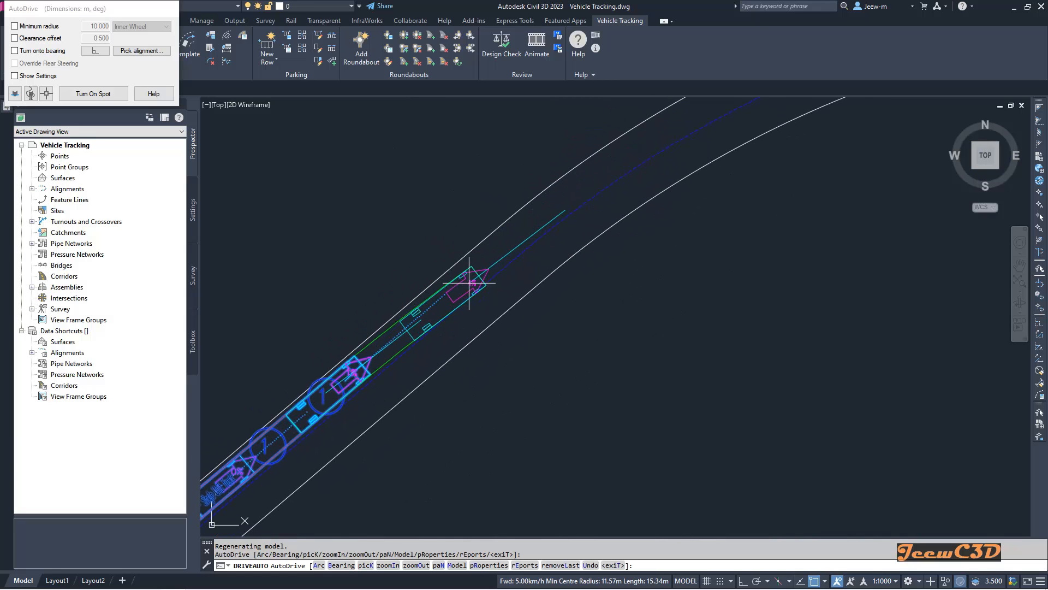
left_click(506, 243)
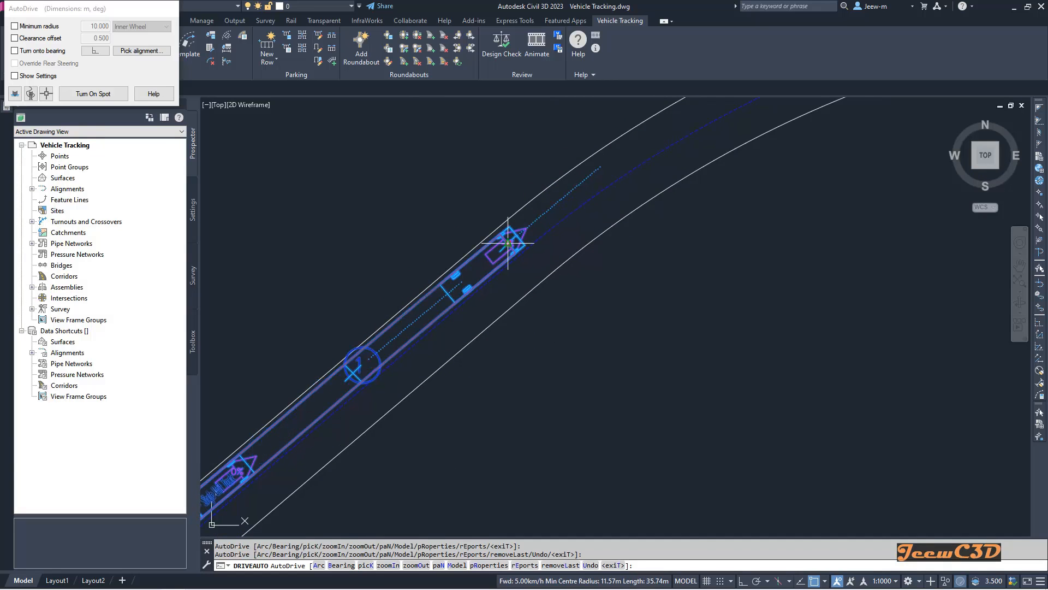
Drive the truck around the first bend in the left lane past its crest, to a path length of about 122 m
middle_click_drag(644, 137, 426, 282)
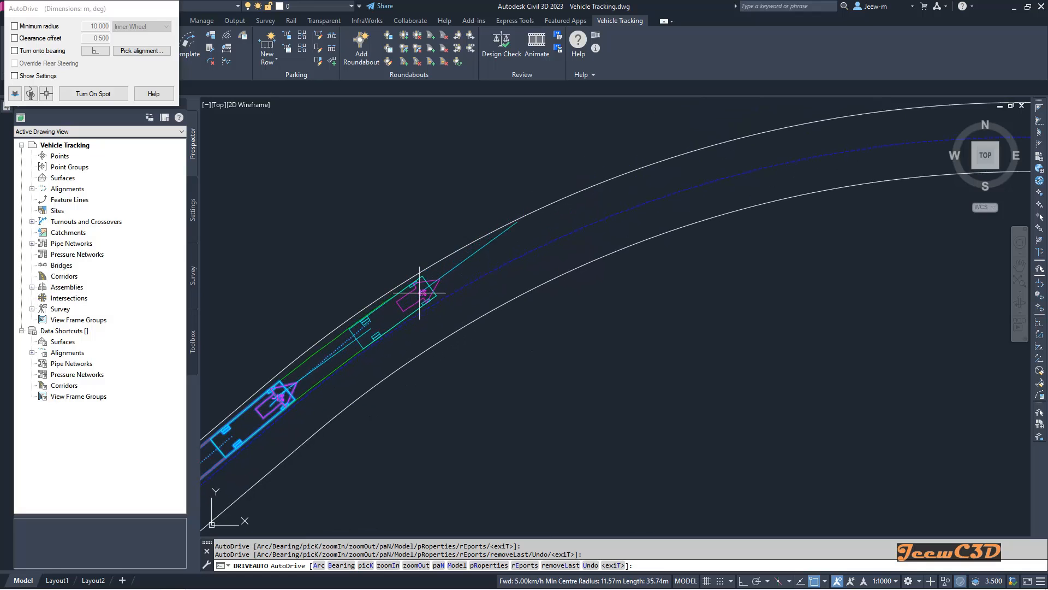
left_click(426, 289)
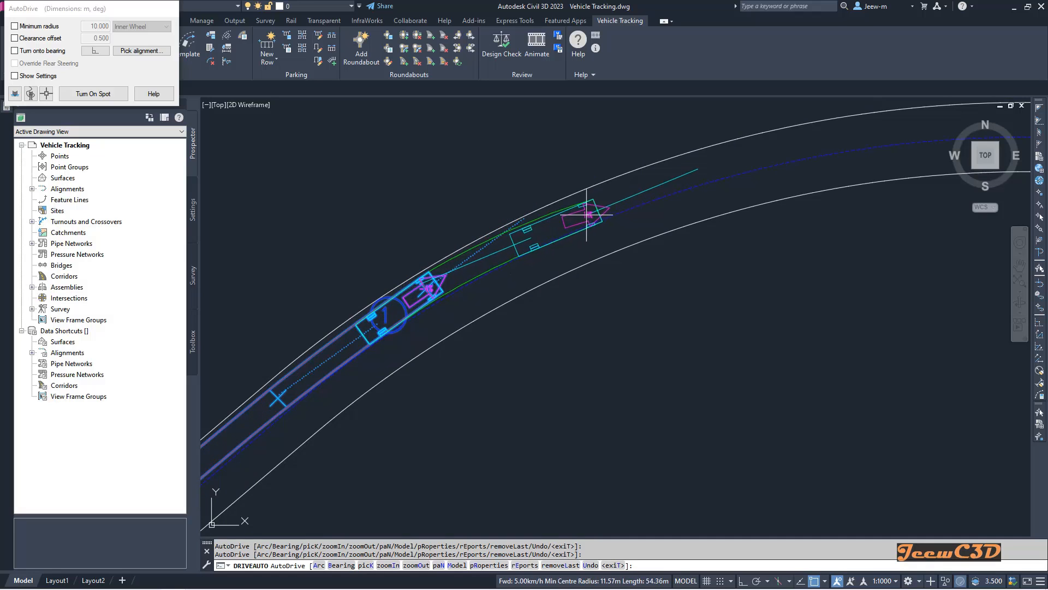
left_click(599, 202)
middle_click_drag(749, 158, 398, 287)
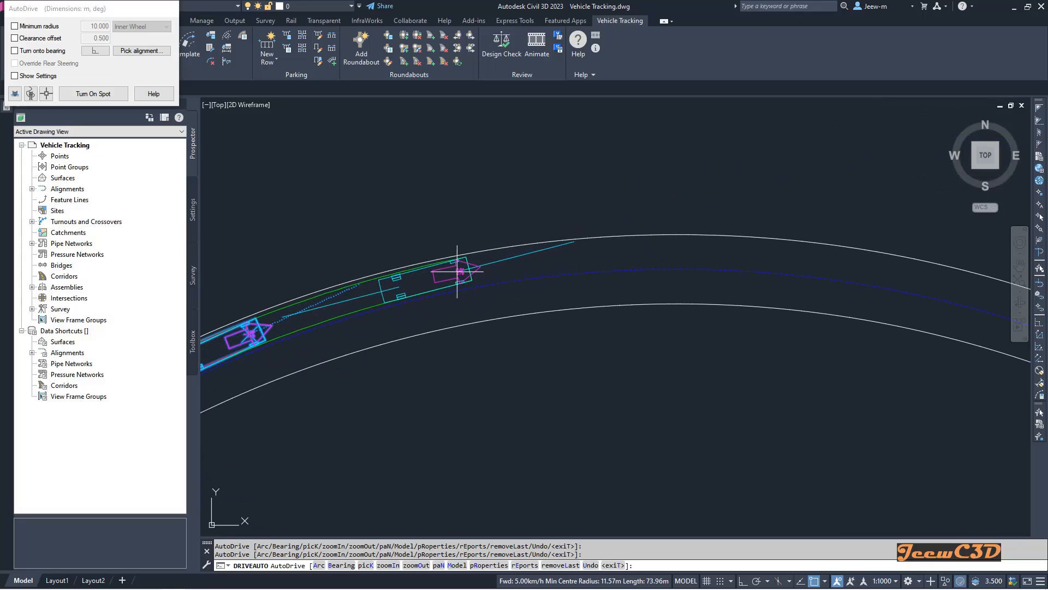
left_click(451, 276)
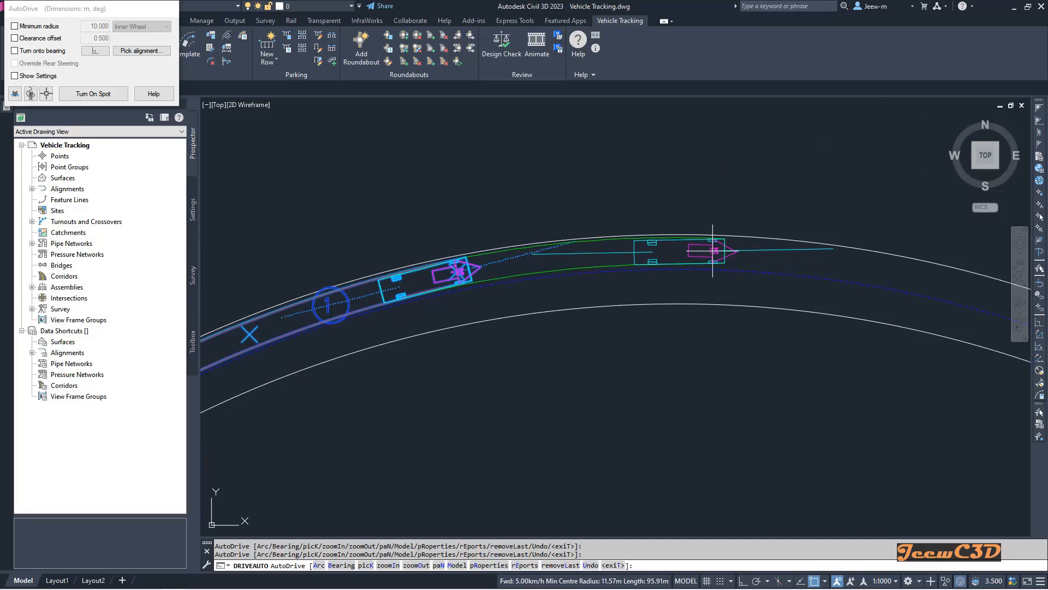
left_click(725, 253)
middle_click_drag(725, 252, 386, 256)
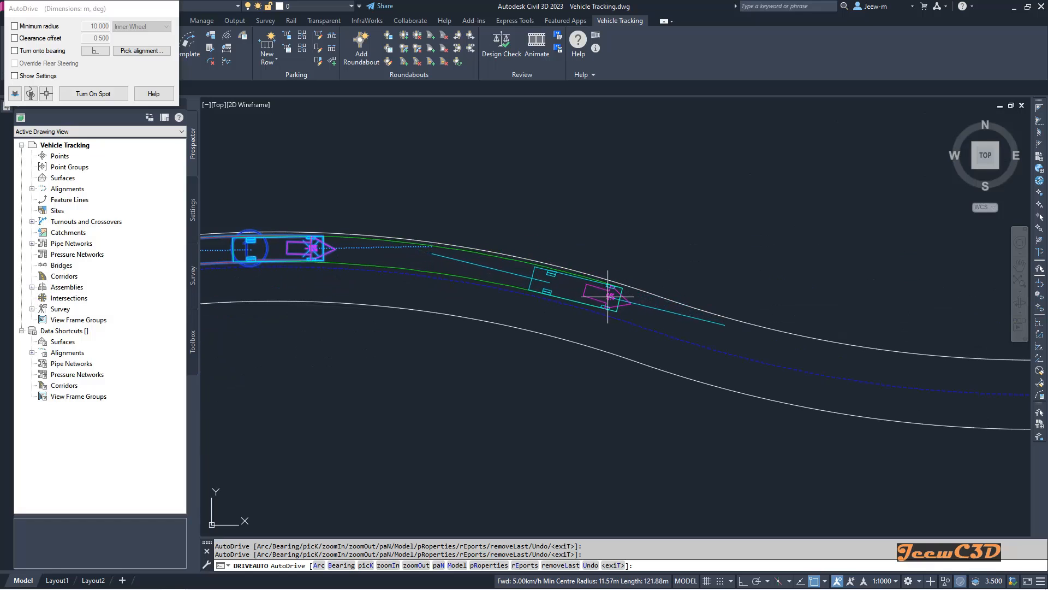
Drive the truck through the reverse curve to the road's low point, about 203 m along, and end the swept path
left_click(615, 294)
middle_click_drag(702, 304, 498, 304)
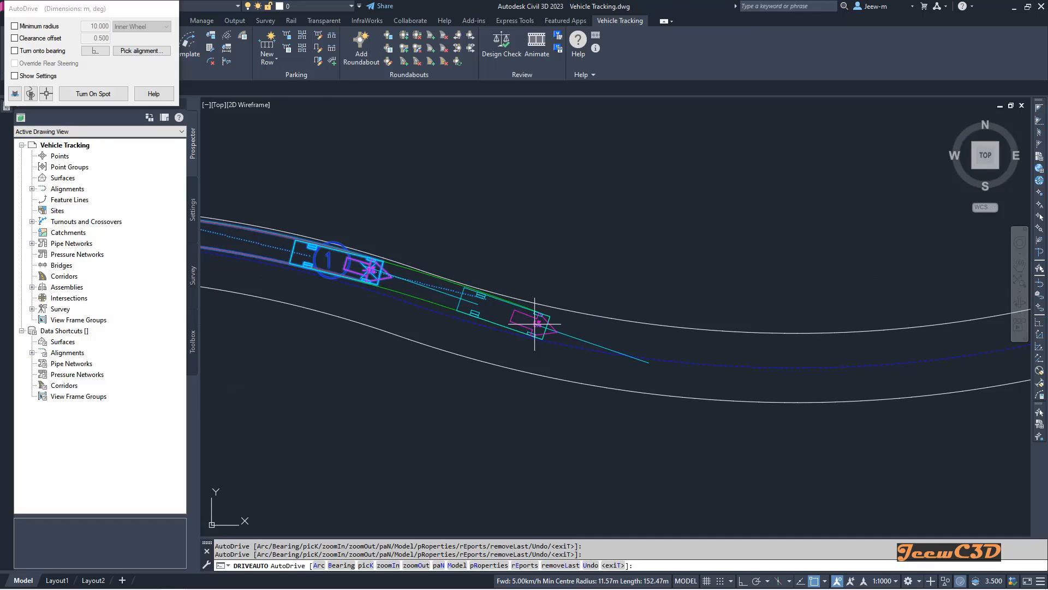
left_click(541, 324)
middle_click_drag(597, 322, 386, 323)
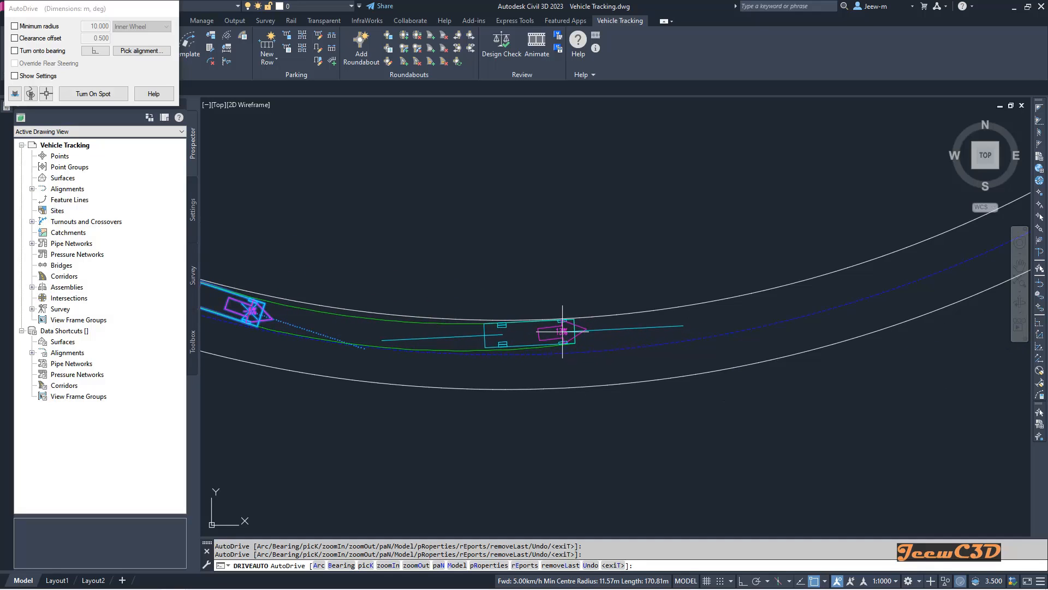
left_click(563, 332)
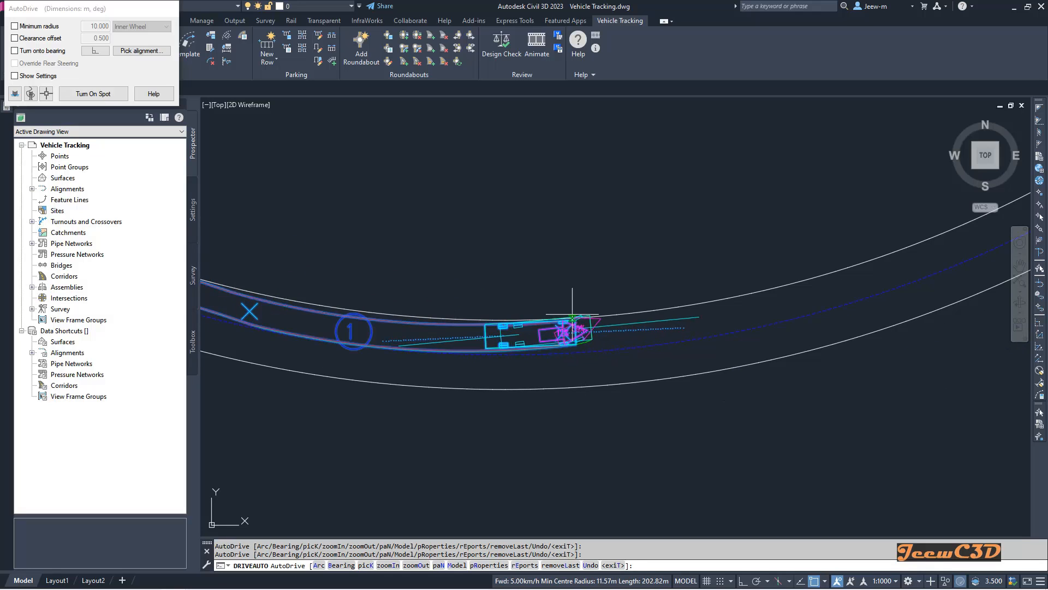
key("Return")
Resume the swept path from its end with AutoDrive Arc and extend it along the left lane to about 236 m
scroll(536, 274, "down", 6)
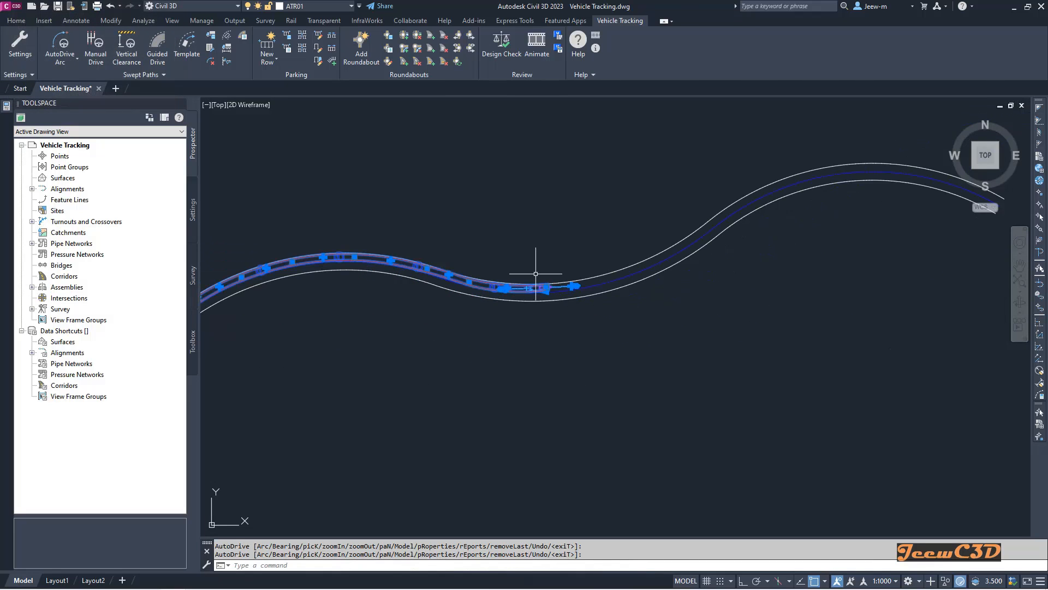
middle_click_drag(516, 244, 641, 239)
scroll(662, 284, "up", 4)
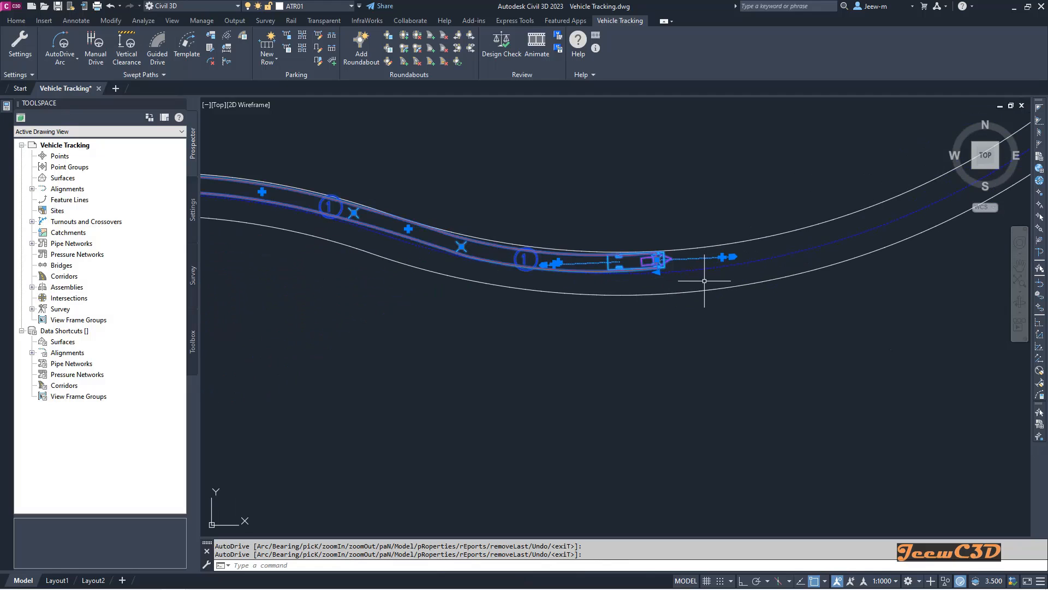
left_click(67, 66)
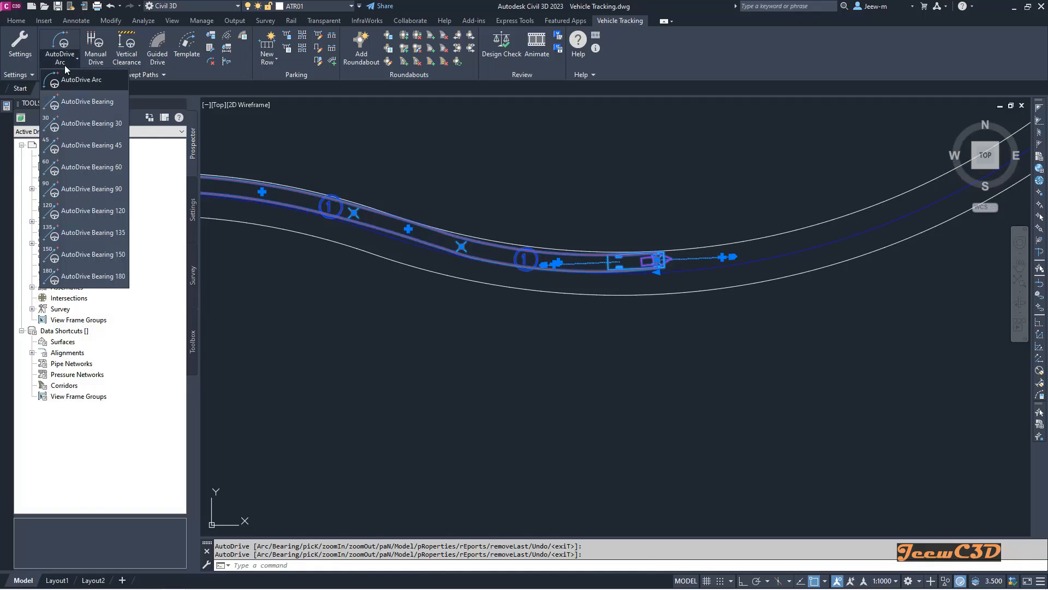
left_click(80, 80)
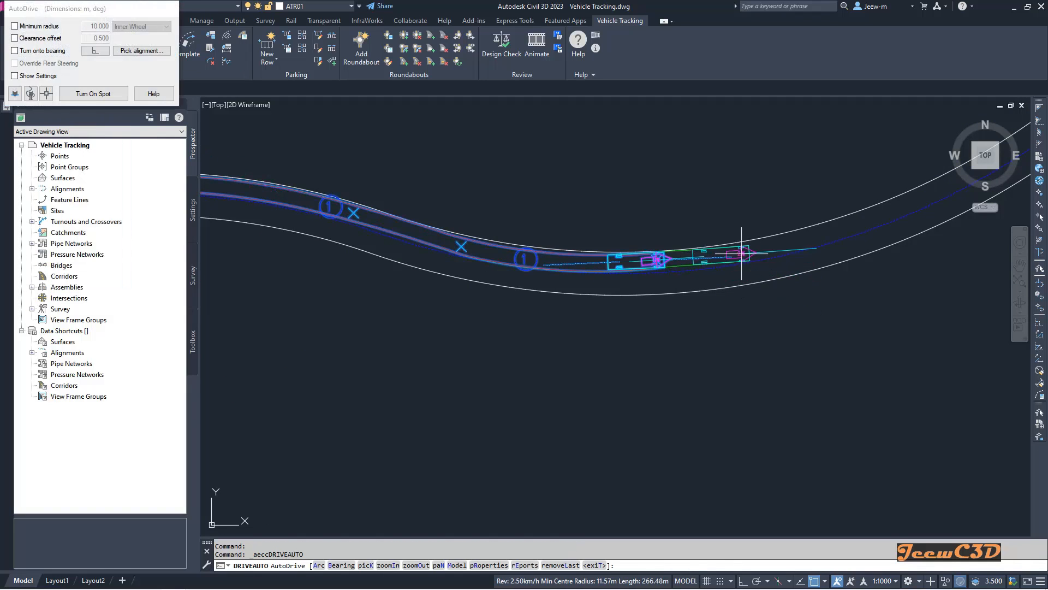
scroll(504, 318, "up", 3)
scroll(517, 326, "up", 2)
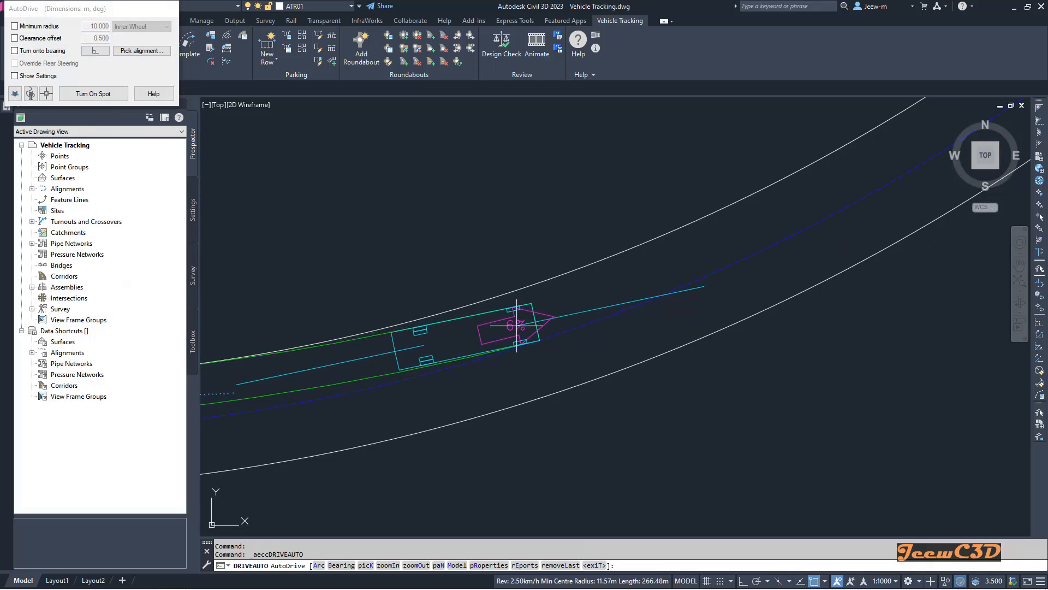
left_click(555, 308)
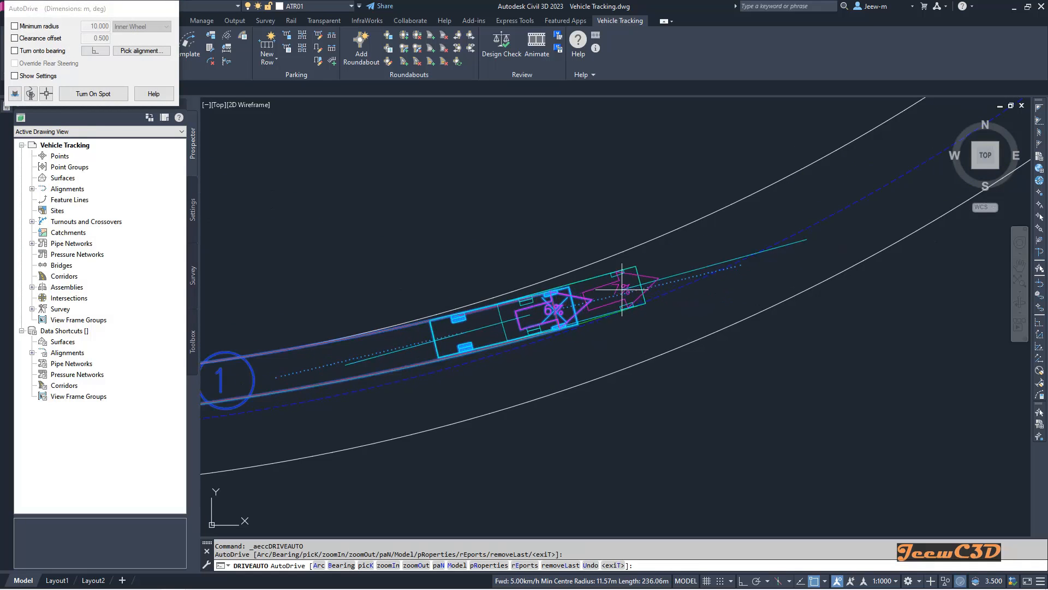
Drive the truck in two more segments up the left lane through the rising bend, to a path length of about 290 m
middle_click_drag(702, 234, 459, 355)
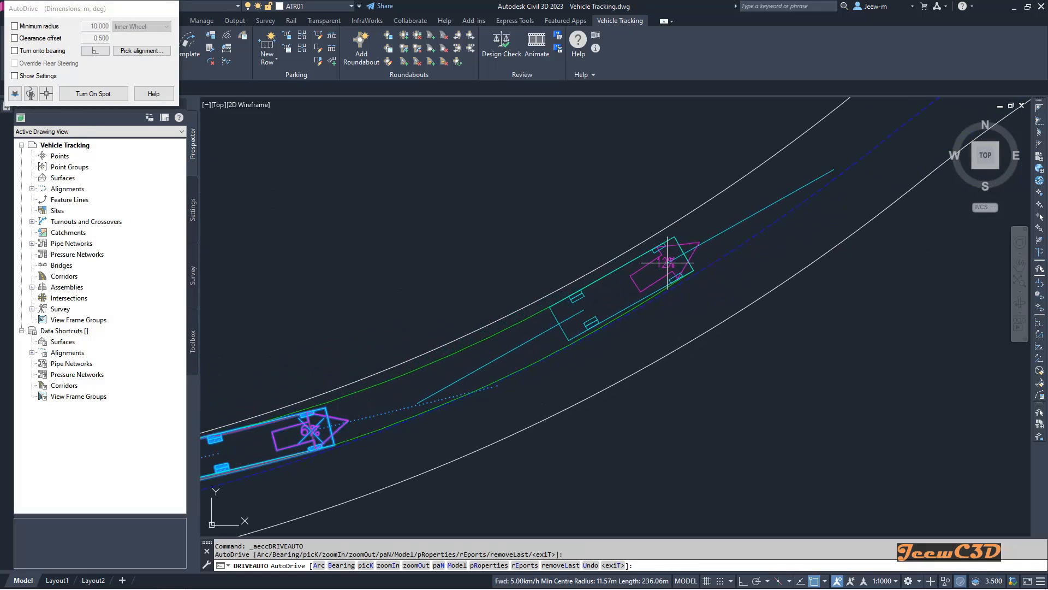
left_click(694, 241)
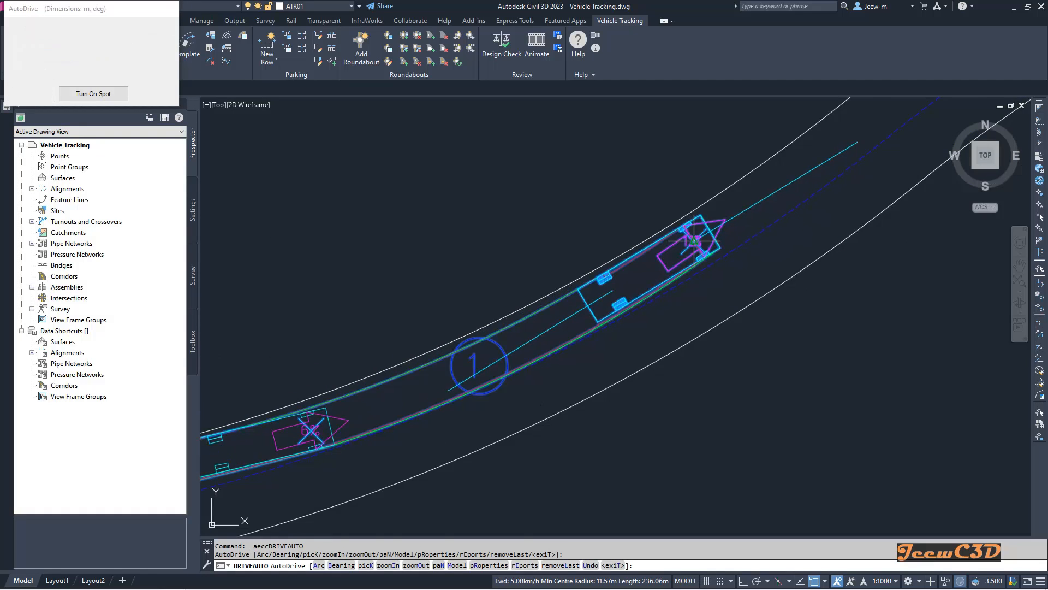
scroll(713, 222, "down", 4)
middle_click_drag(737, 206, 602, 328)
scroll(602, 328, "up", 4)
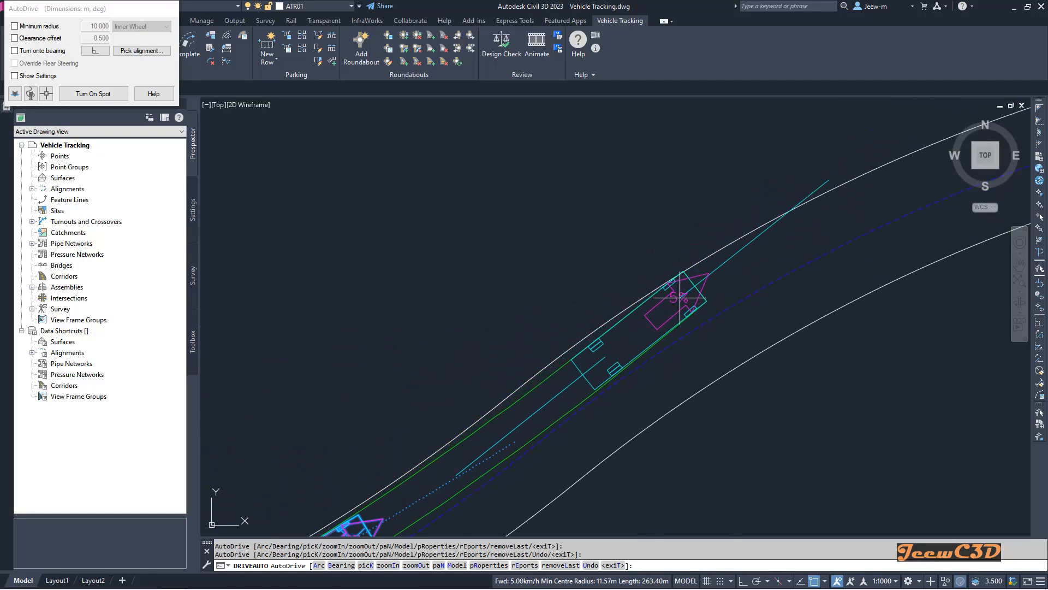
left_click(692, 297)
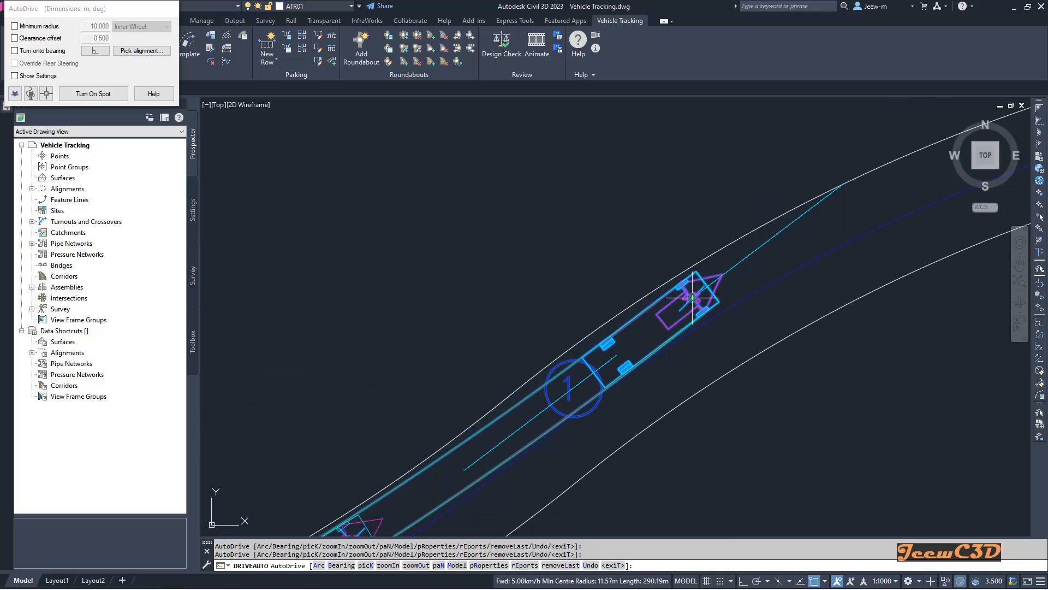
Extend the path into the next bend to a length of about 311 m, then end and deselect the swept path
scroll(694, 303, "down", 4)
middle_click_drag(694, 307, 462, 389)
scroll(546, 340, "up", 4)
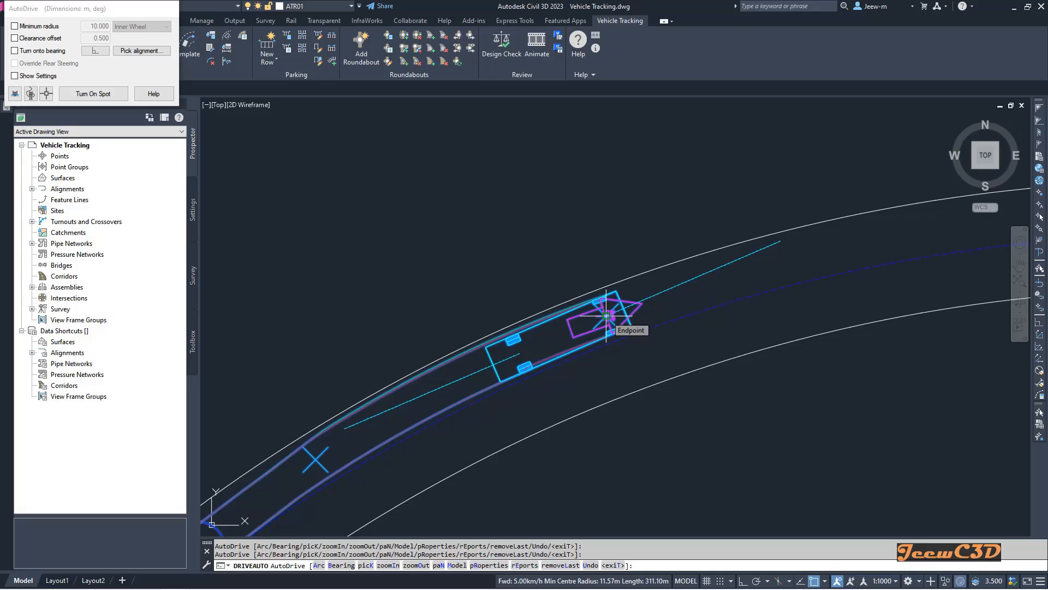
key("Return")
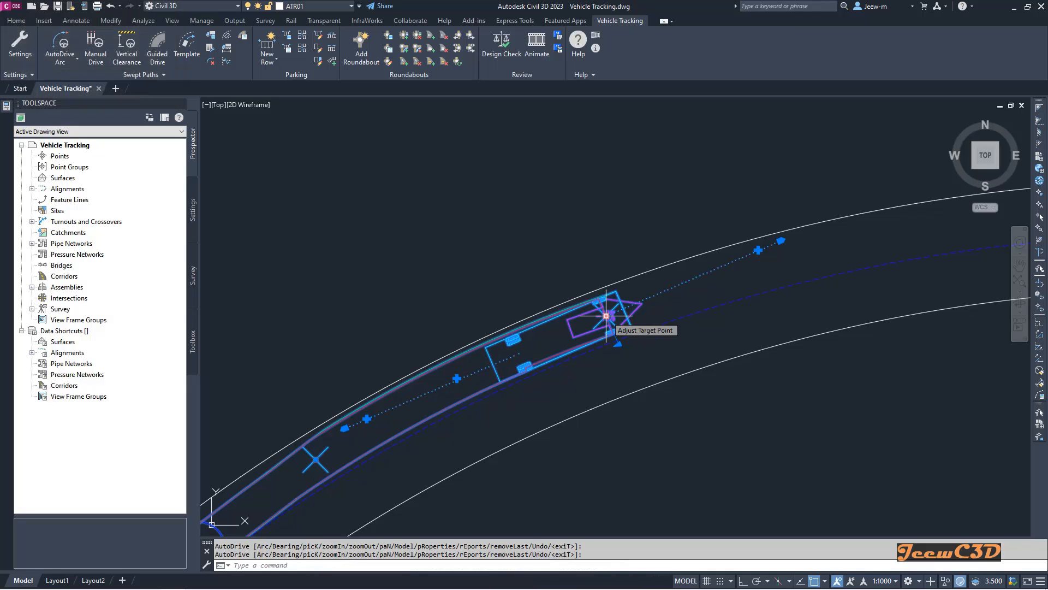
scroll(468, 311, "down", 4)
scroll(433, 286, "down", 5)
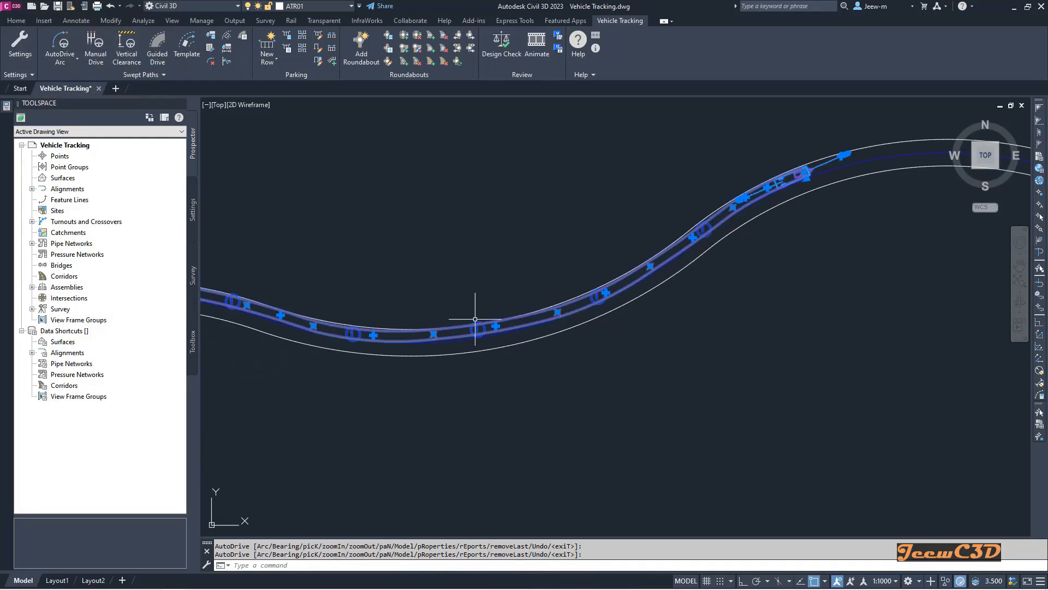
key("Escape")
Examine the vehicle name, body outline and wheel tracks at the start of the swept path
scroll(457, 297, "up", 8)
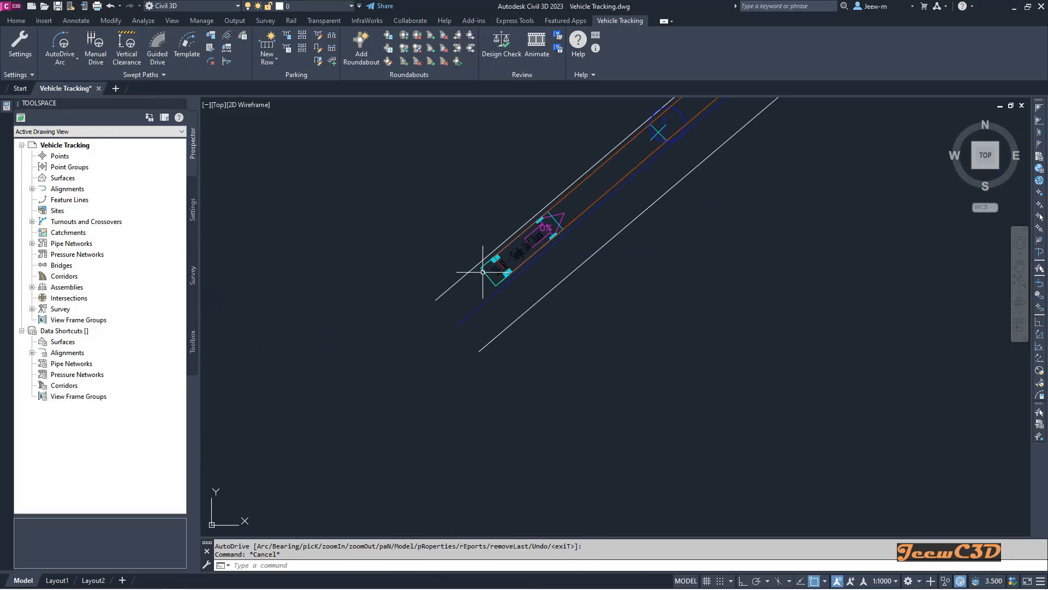
scroll(376, 342, "up", 4)
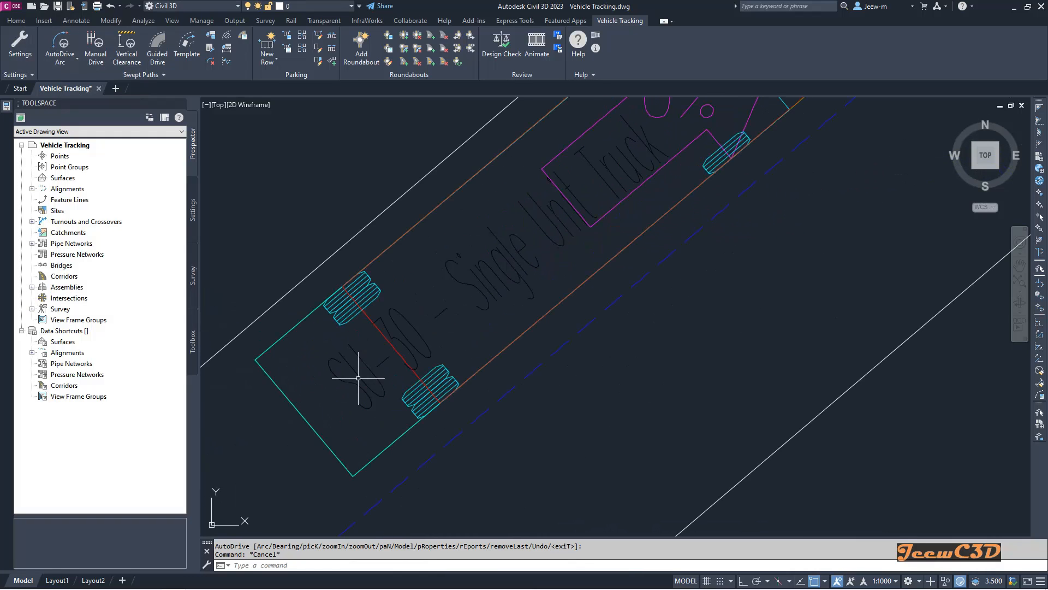
scroll(399, 336, "down", 4)
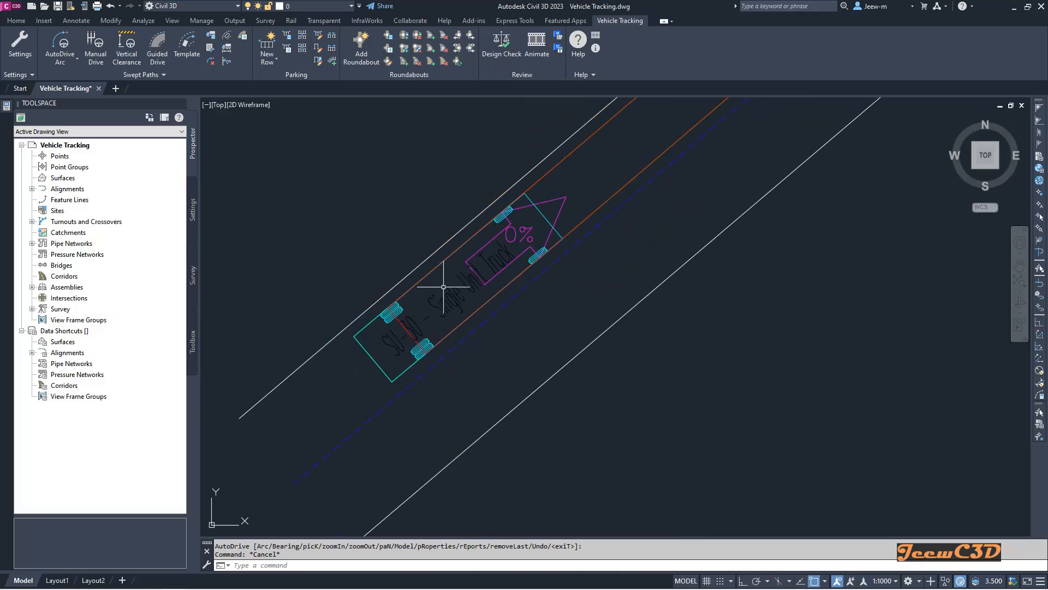
middle_click_drag(443, 285, 391, 335)
scroll(409, 321, "up", 2)
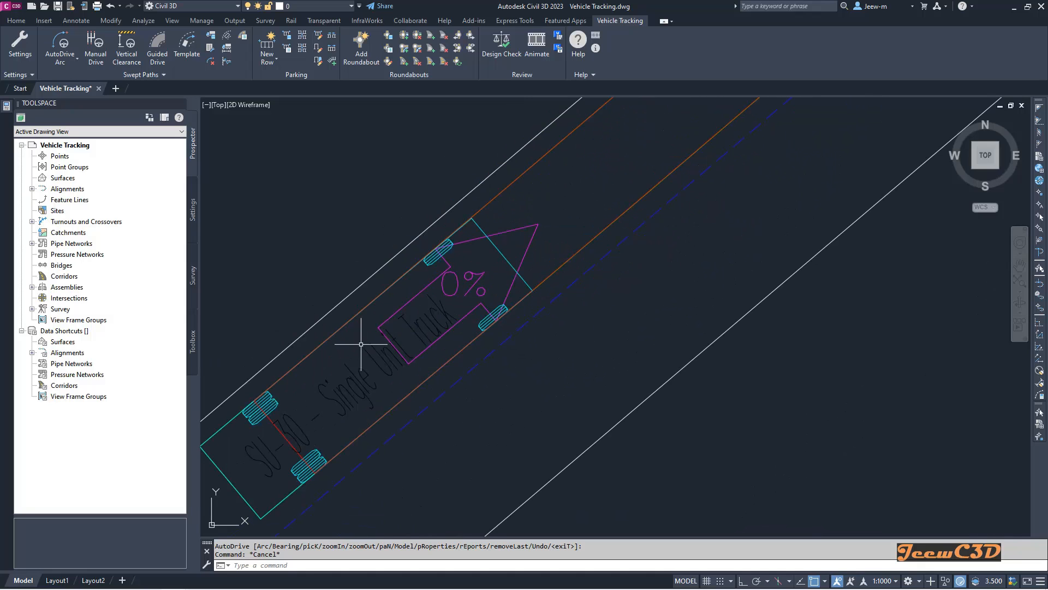
scroll(445, 302, "down", 2)
scroll(446, 302, "down", 2)
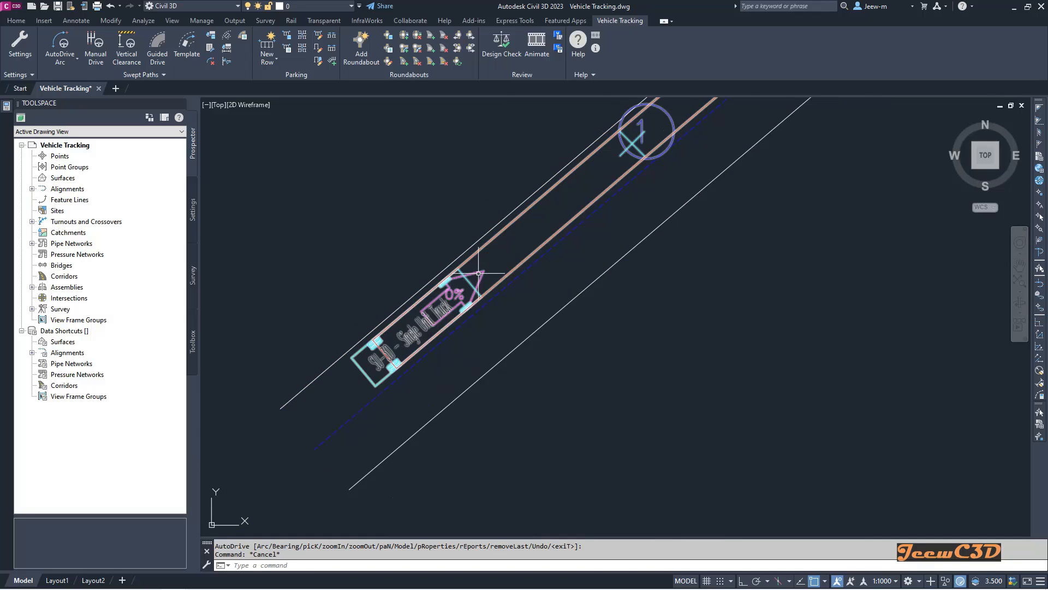
middle_click_drag(555, 220, 477, 281)
scroll(555, 206, "up", 2)
middle_click_drag(566, 198, 491, 264)
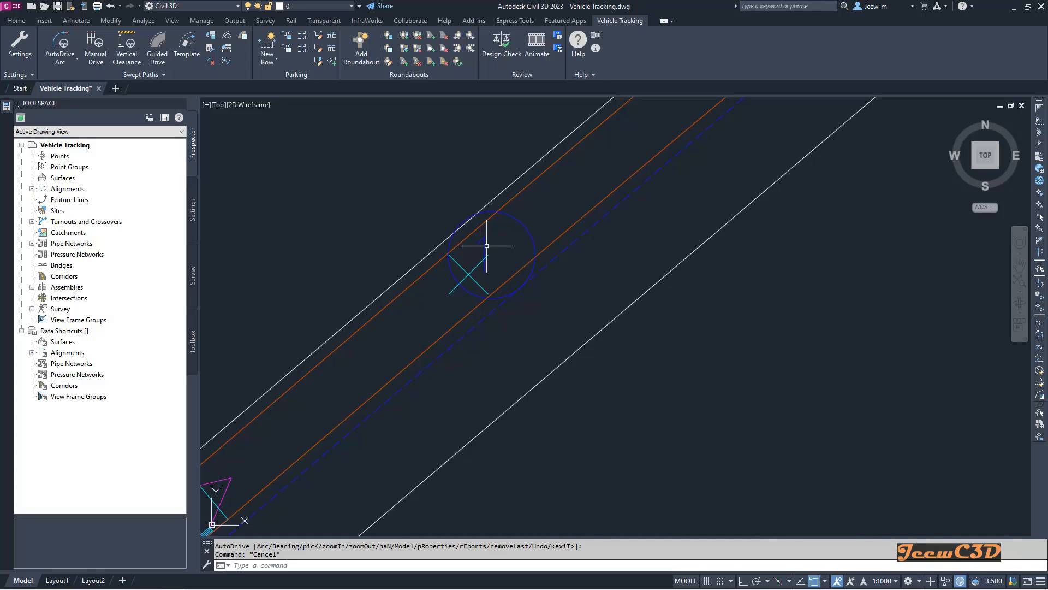
Select the swept path, check which layer it is on, and deselect it
left_click(518, 219)
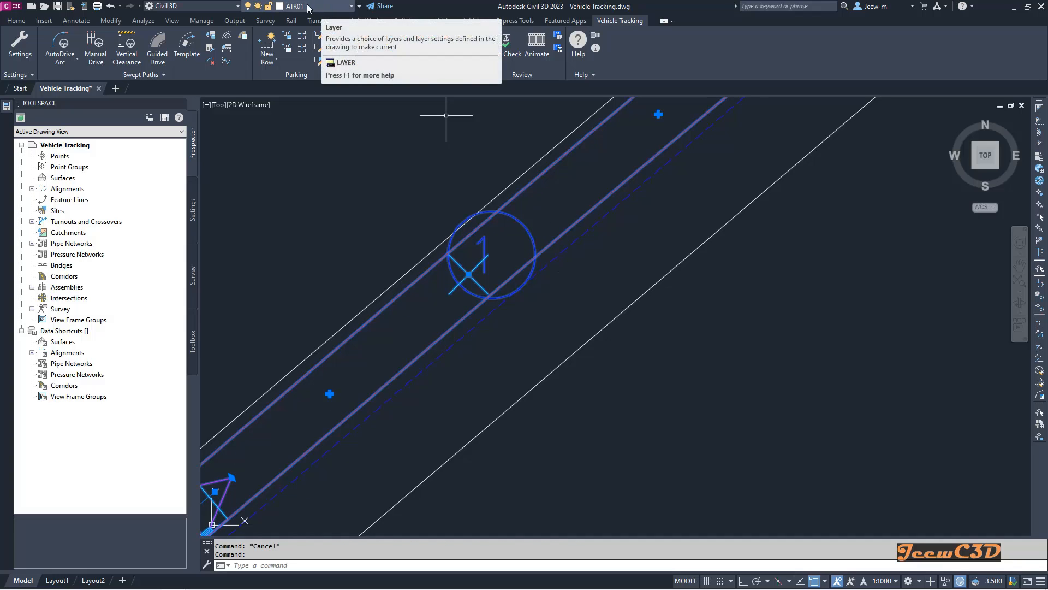
left_click(15, 21)
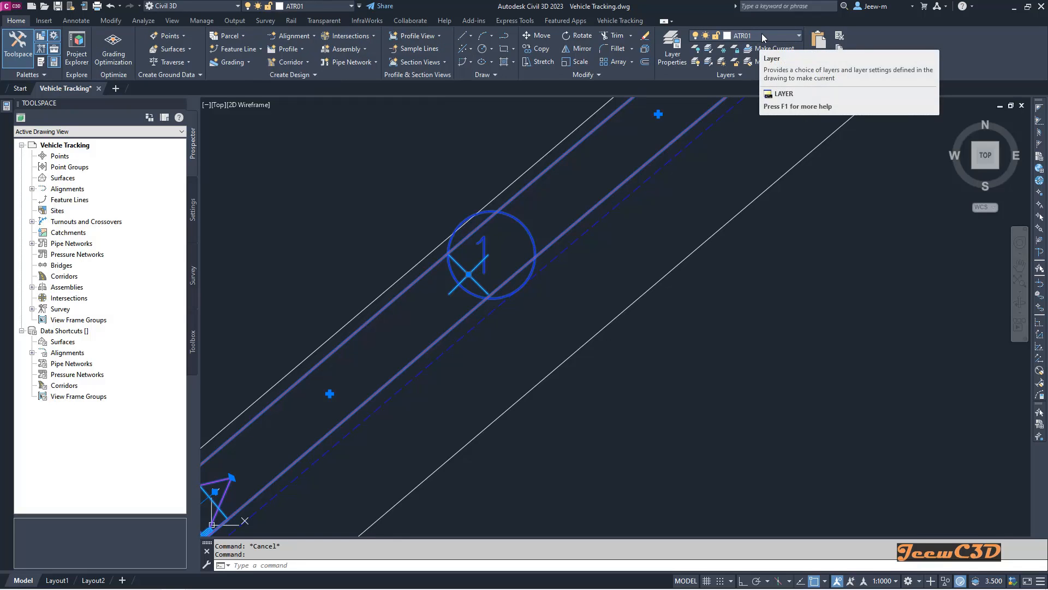
left_click(620, 21)
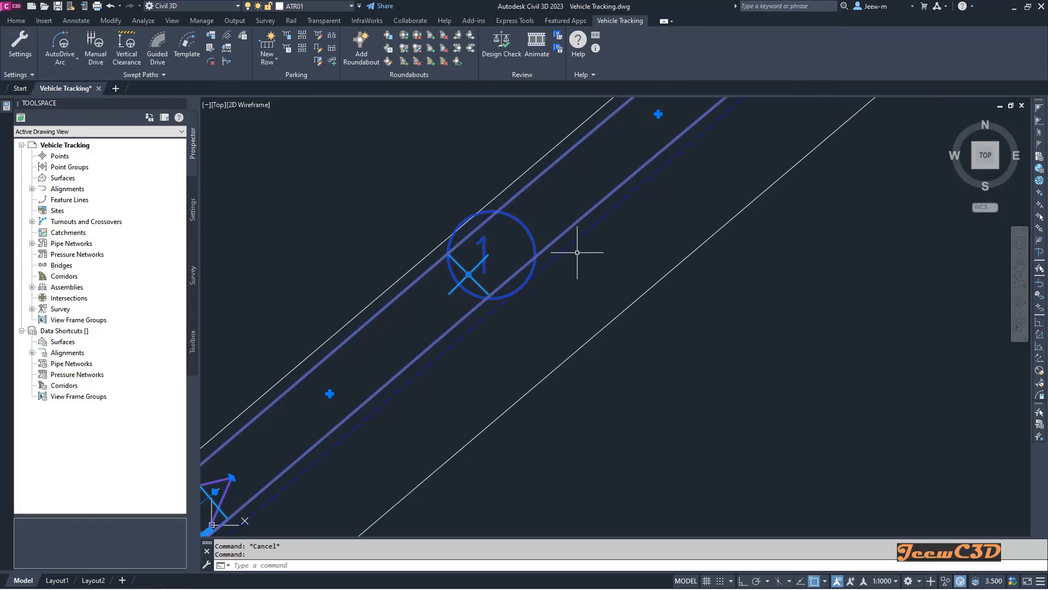
scroll(579, 252, "down", 8)
middle_click_drag(619, 219, 492, 296)
scroll(638, 203, "up", 2)
key("Escape")
Inspect the swept path along the left lane, from the first bend to its end, against the lane edges
scroll(639, 203, "up", 2)
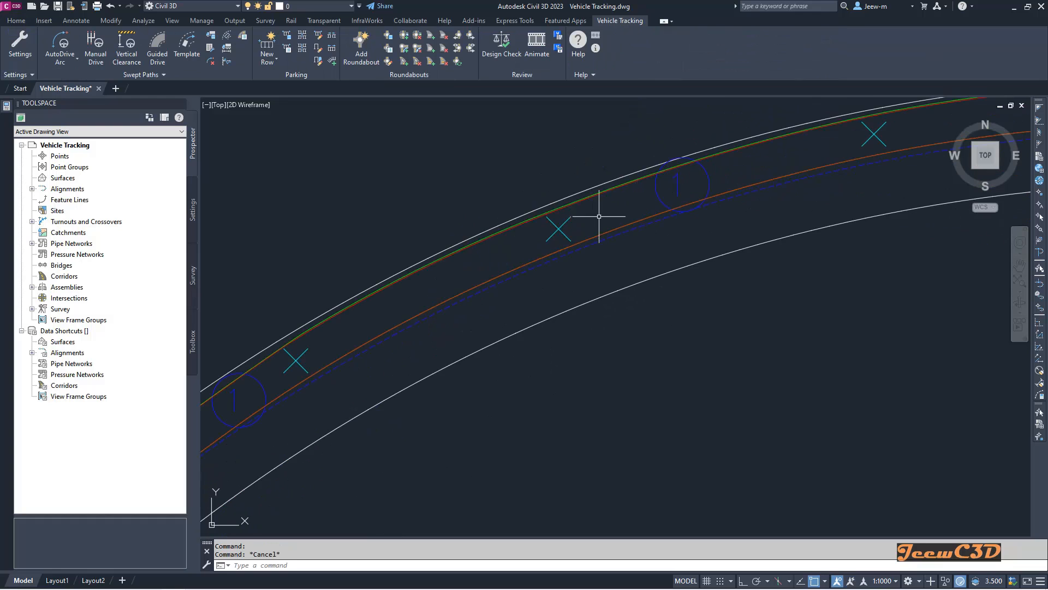
scroll(661, 208, "down", 1)
middle_click_drag(699, 197, 364, 246)
middle_click_drag(775, 246, 301, 223)
middle_click_drag(729, 298, 566, 271)
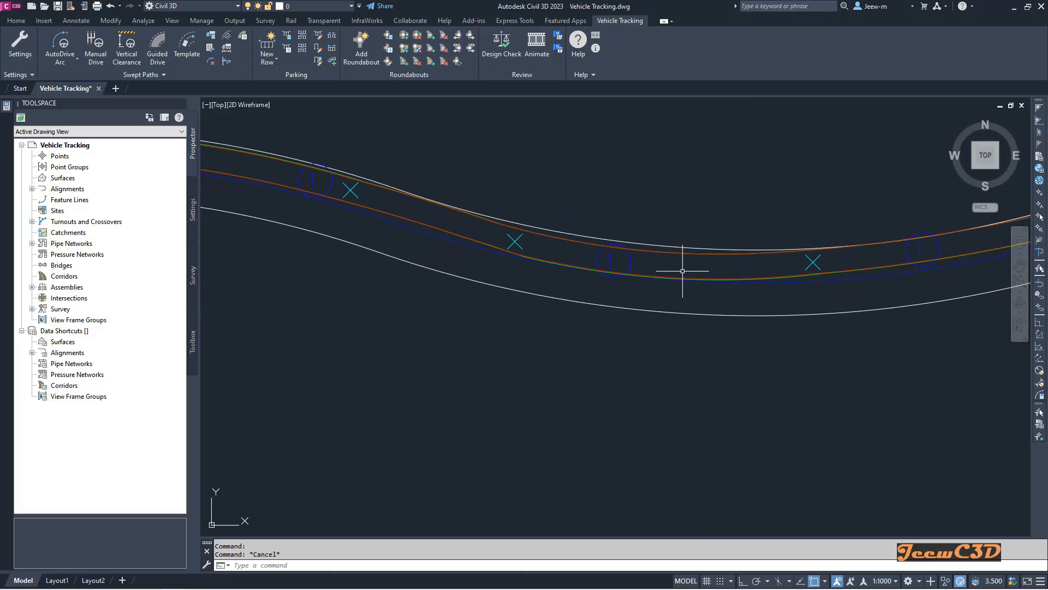
scroll(683, 271, "down", 2)
middle_click_drag(729, 288, 566, 304)
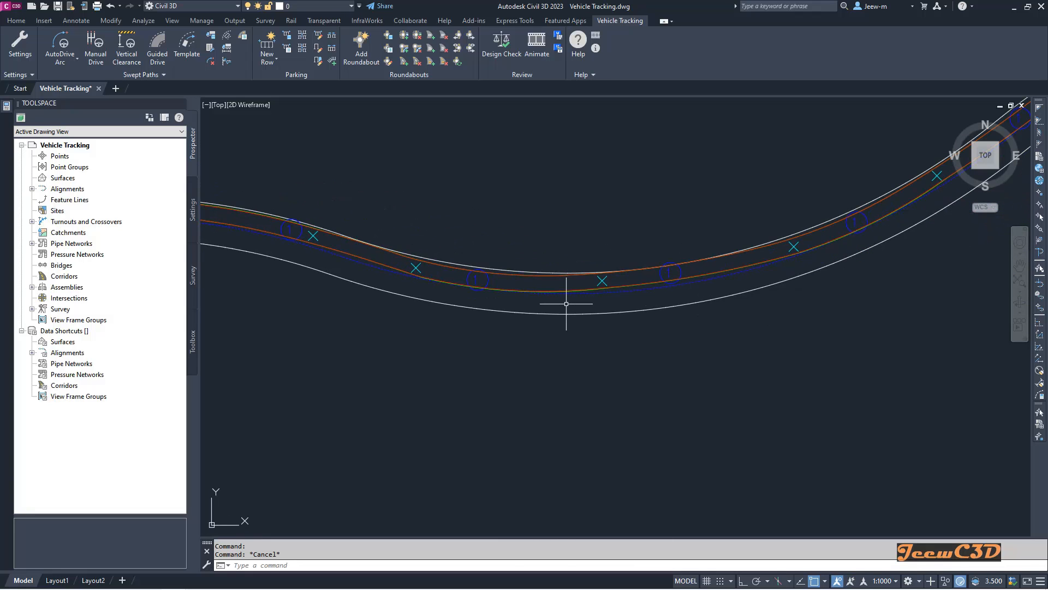
scroll(558, 307, "down", 2)
middle_click_drag(631, 247, 456, 313)
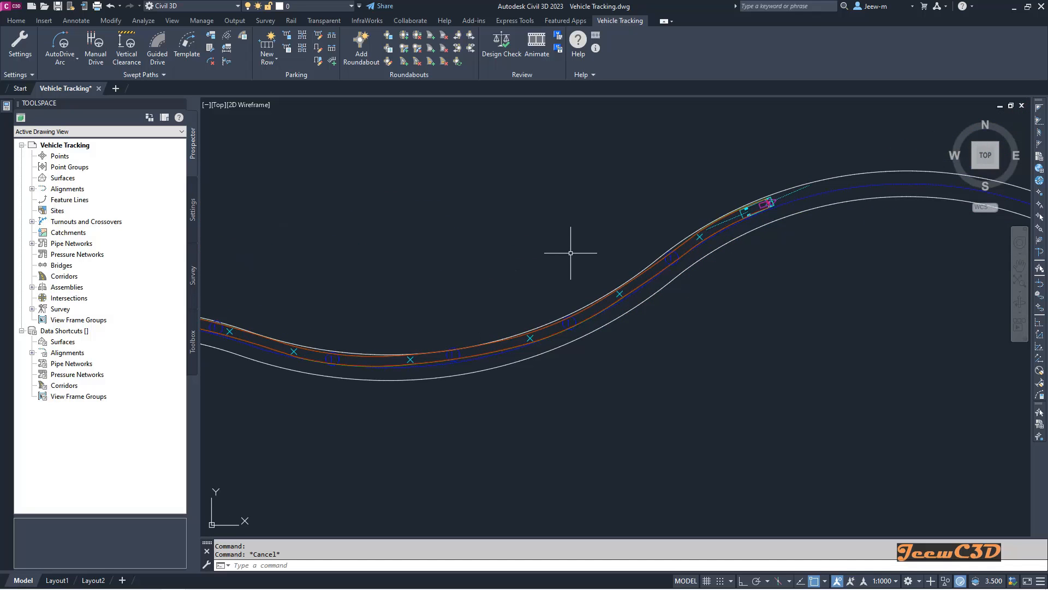
middle_click_drag(570, 253, 475, 284)
scroll(628, 253, "up", 4)
middle_click_drag(637, 239, 520, 298)
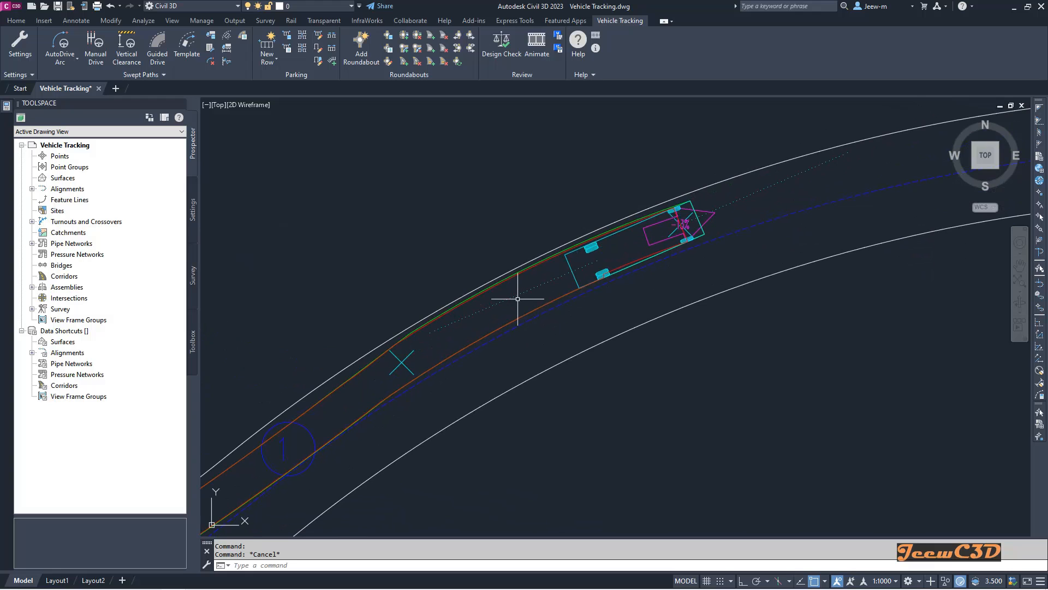
scroll(515, 297, "down", 2)
scroll(637, 250, "up", 2)
Extend the existing swept path from its end grip by two segments along the left lane, to a path length of about 352 m
left_click(637, 250)
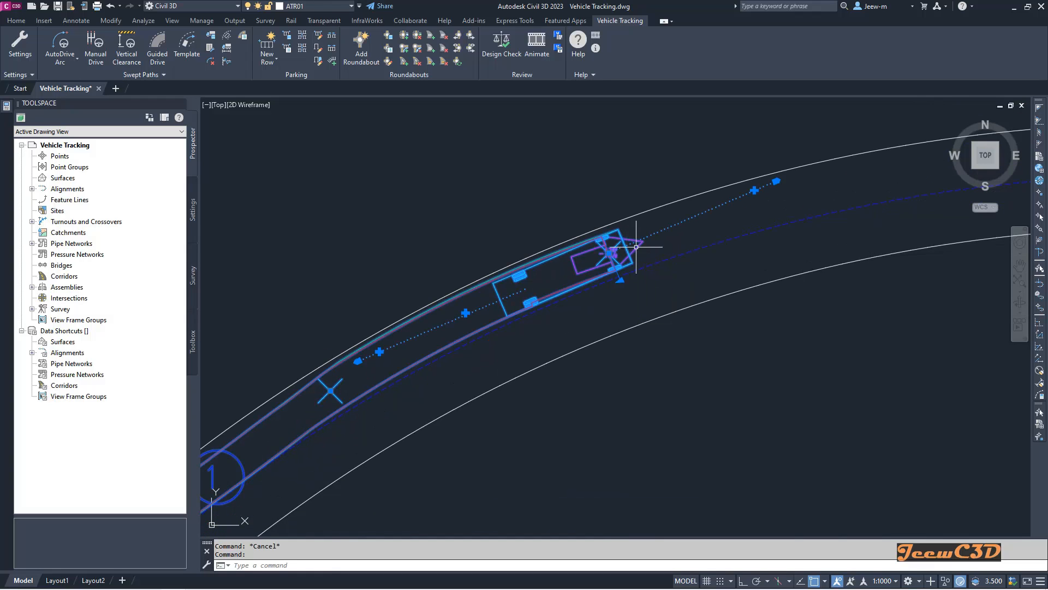
middle_click_drag(626, 250, 620, 253)
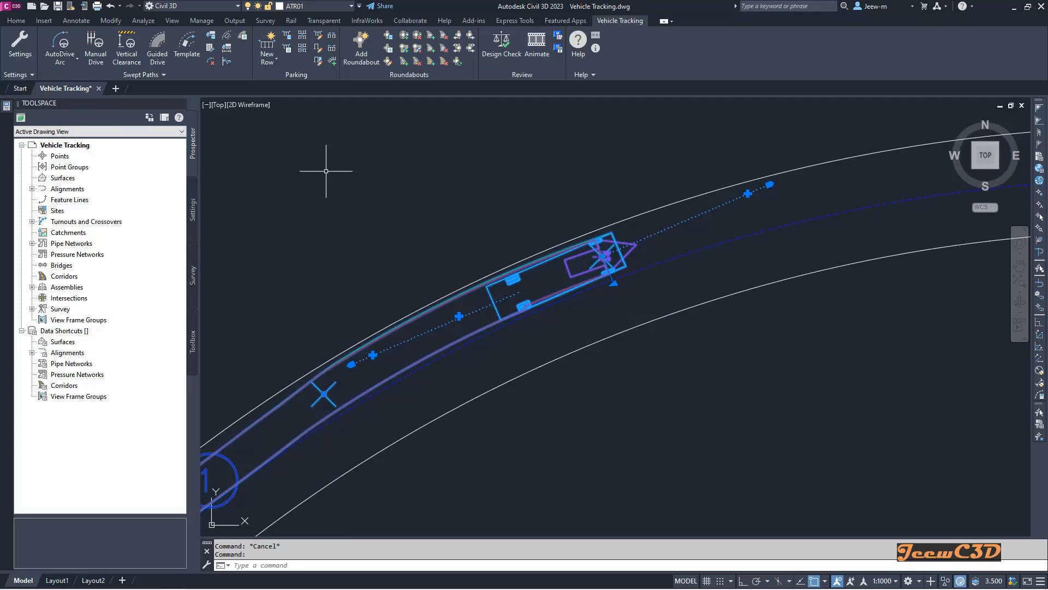
left_click(748, 193)
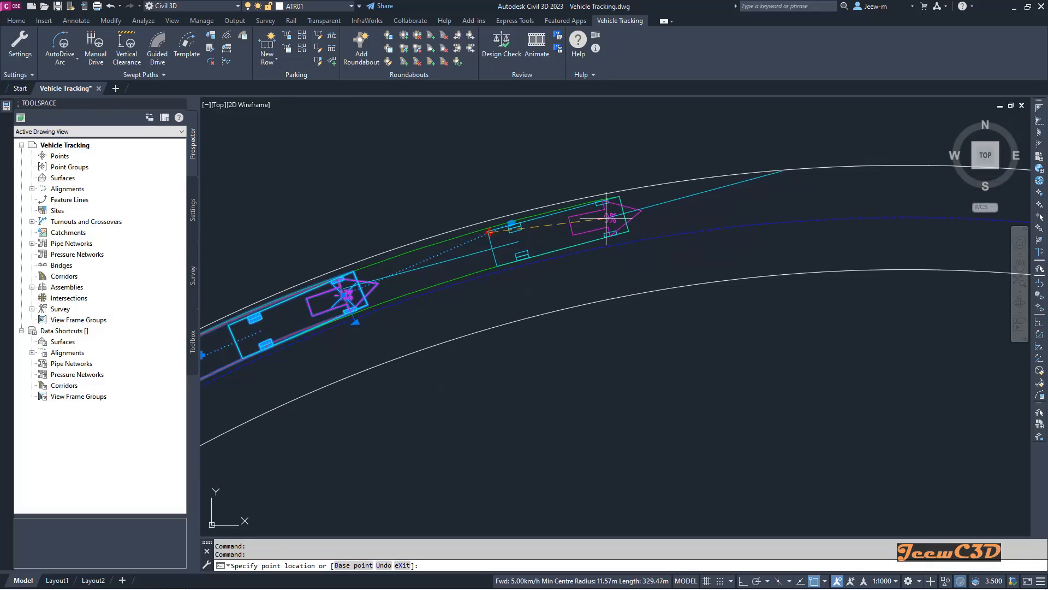
left_click(606, 219)
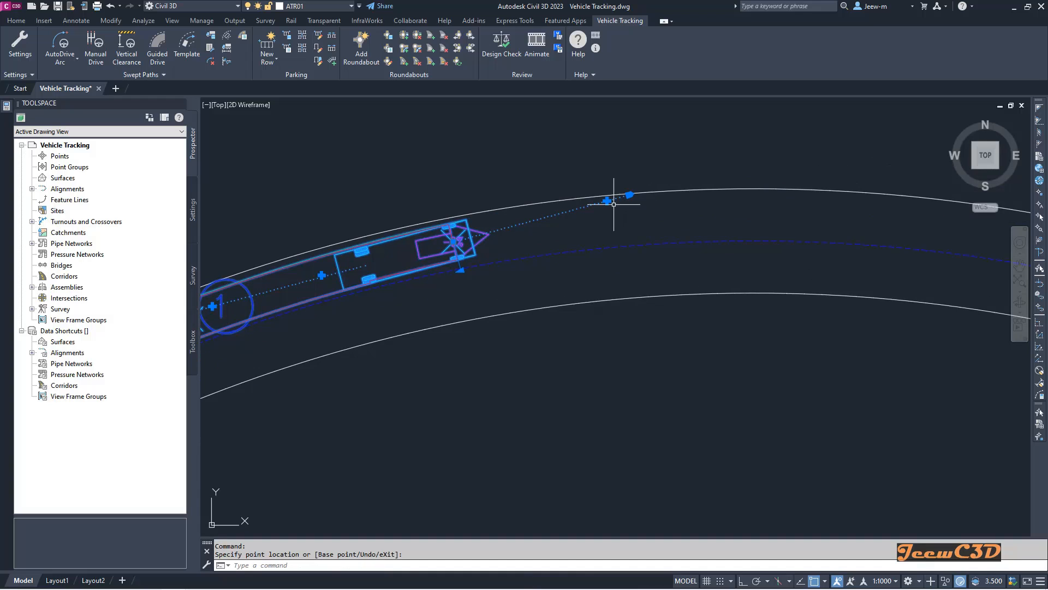
left_click(608, 201)
middle_click_drag(719, 225, 555, 228)
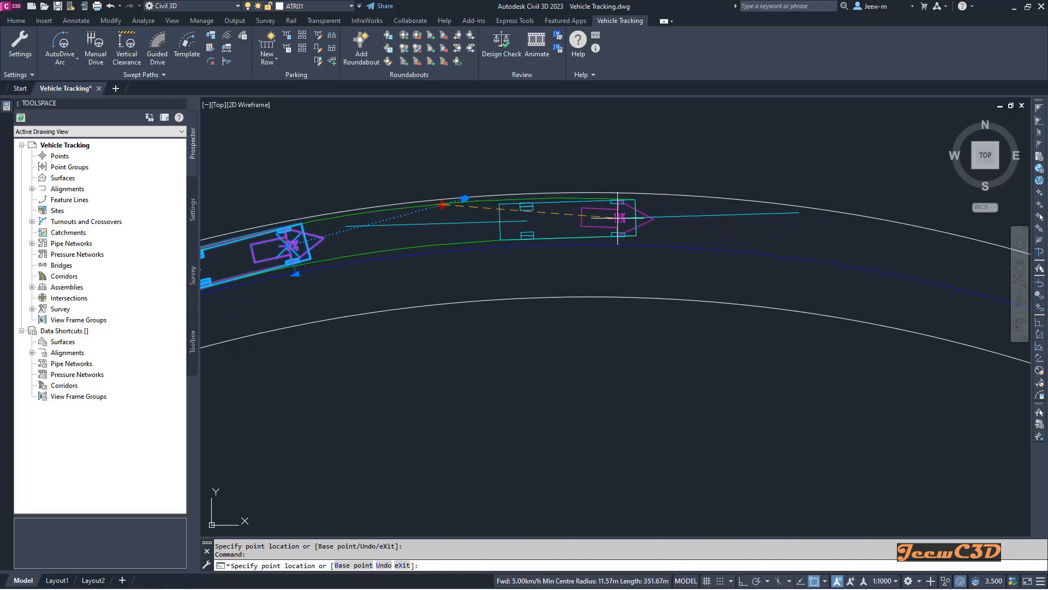
left_click(628, 218)
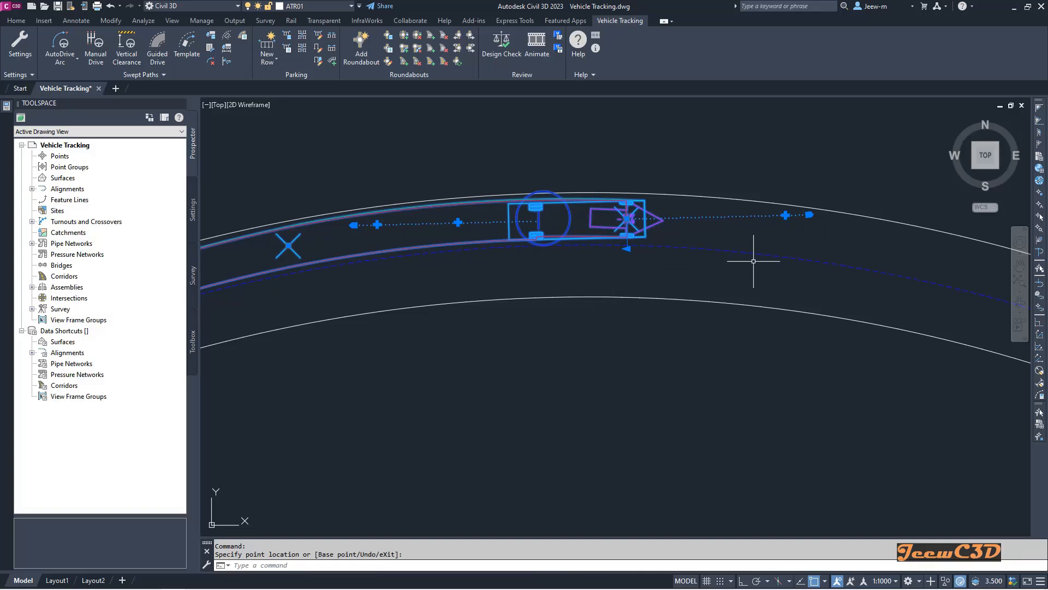
key("Escape")
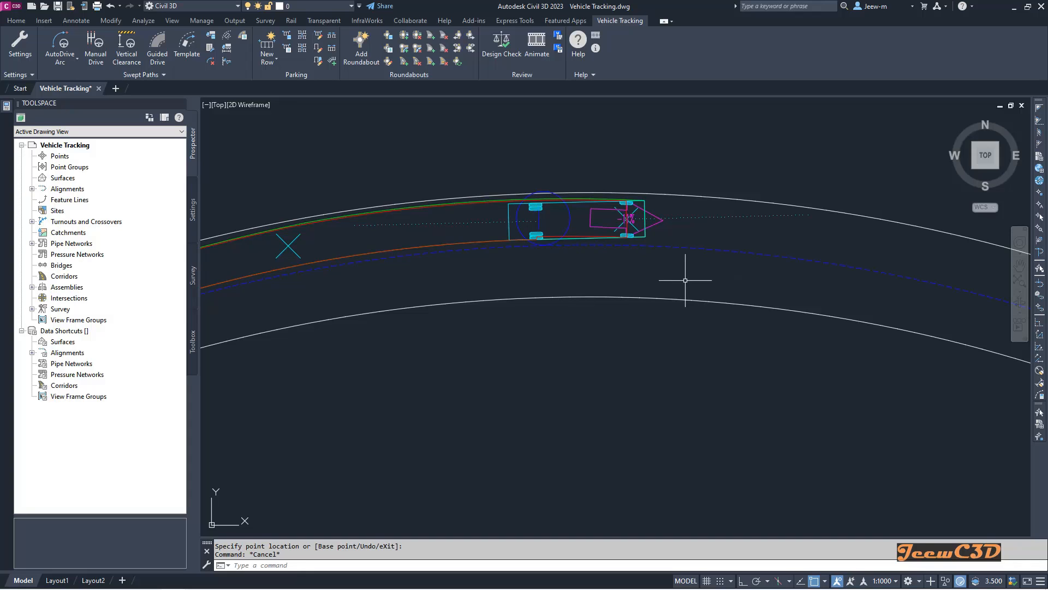
Undo the AutoDrive Bearing trial and restart the command with the SU-30 - Single Unit Truck from the drawing's vehicle pool
key("ctrl+z")
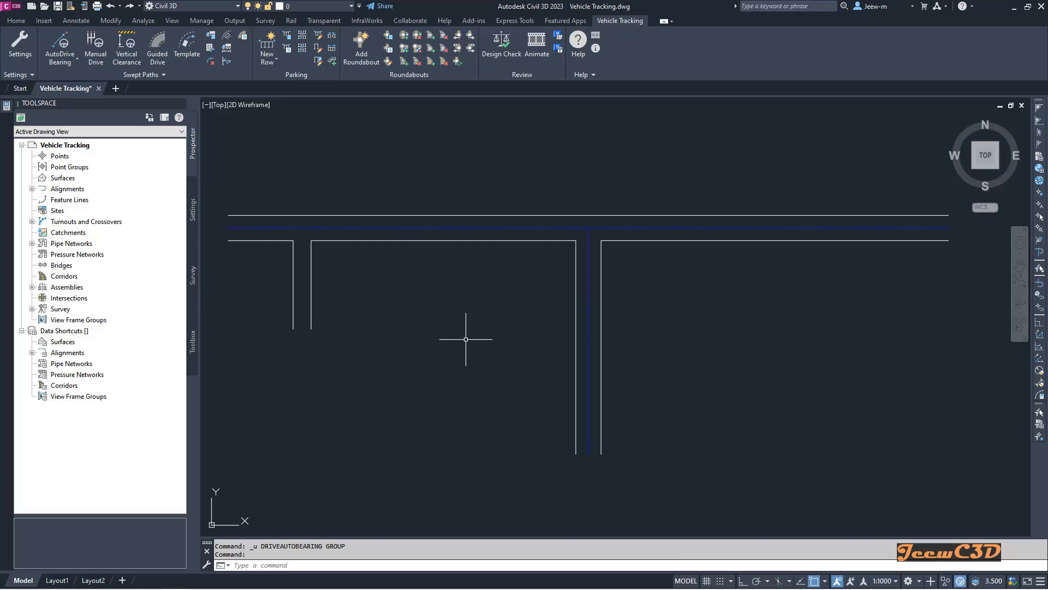
left_click(62, 65)
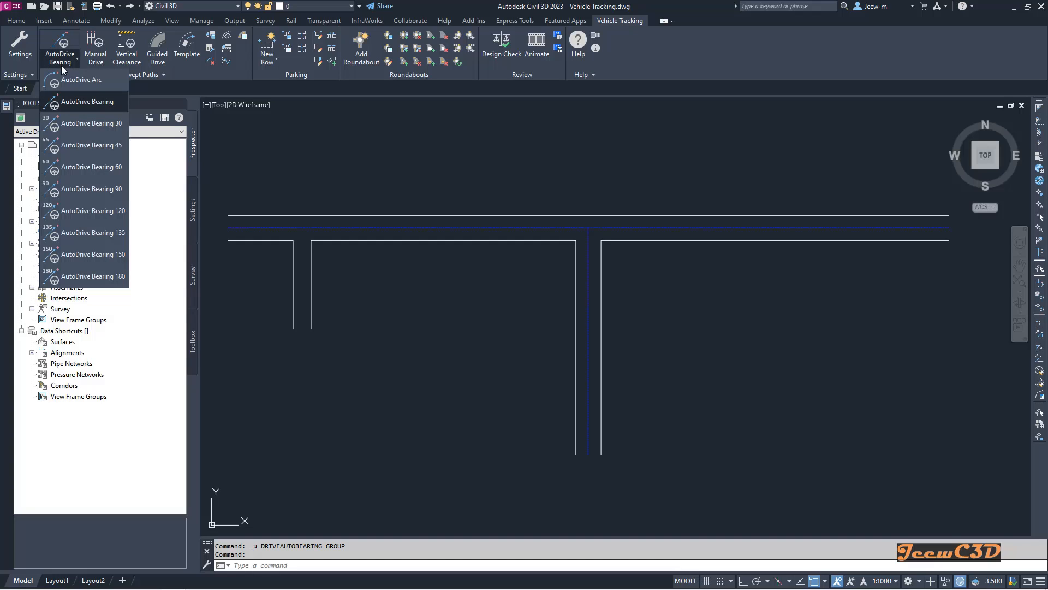
left_click(90, 102)
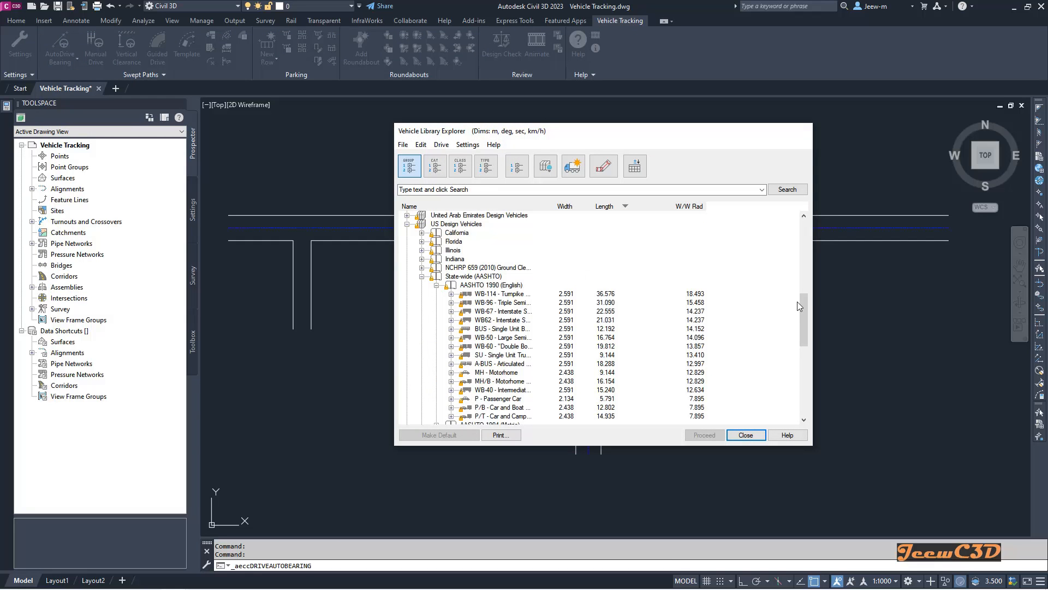
left_click_drag(798, 302, 800, 228)
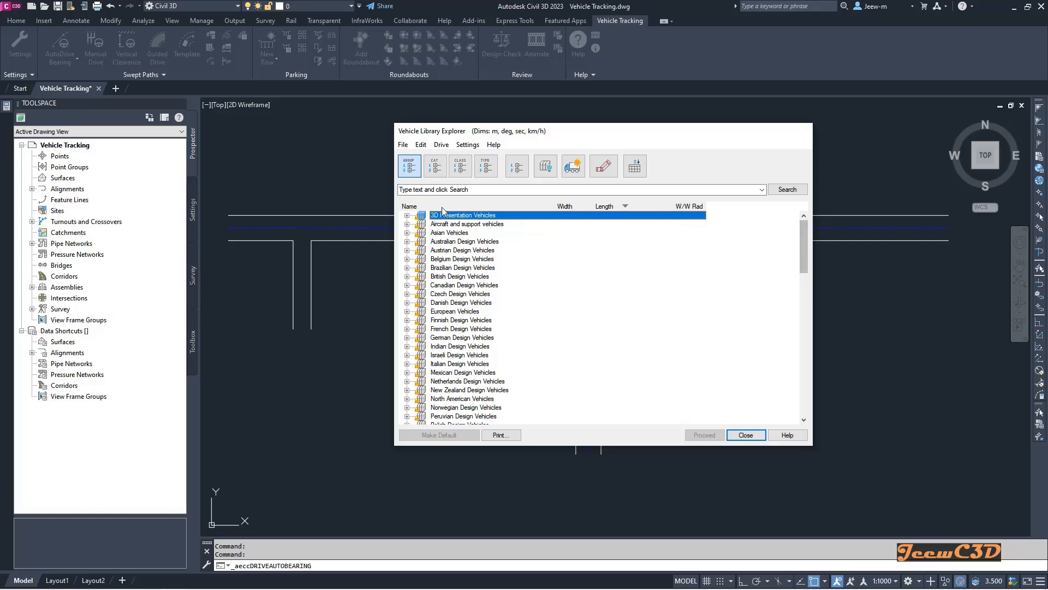
left_click_drag(801, 251, 811, 413)
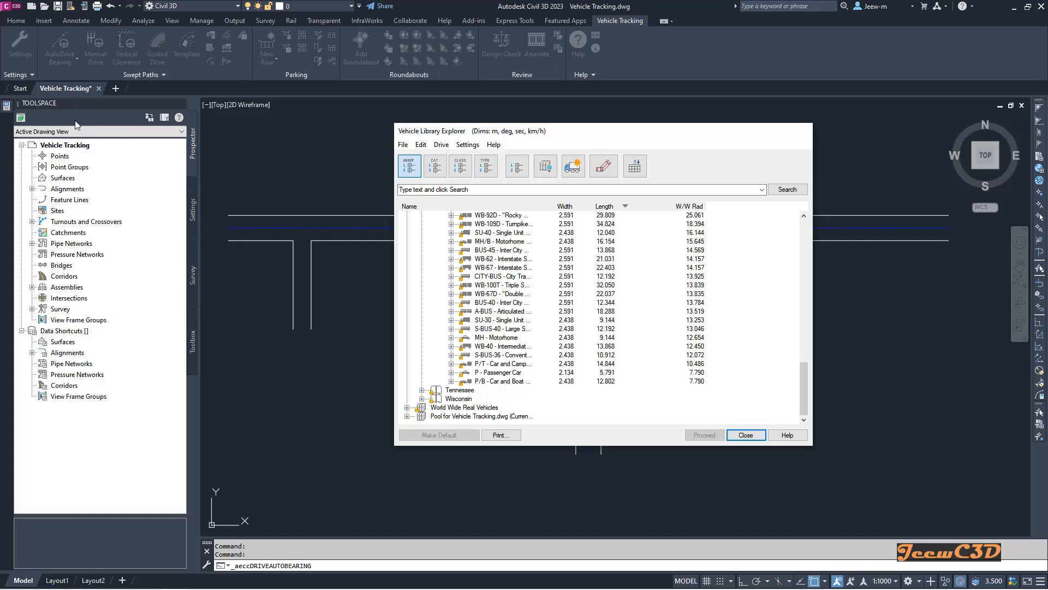
left_click(407, 416)
left_click(477, 419)
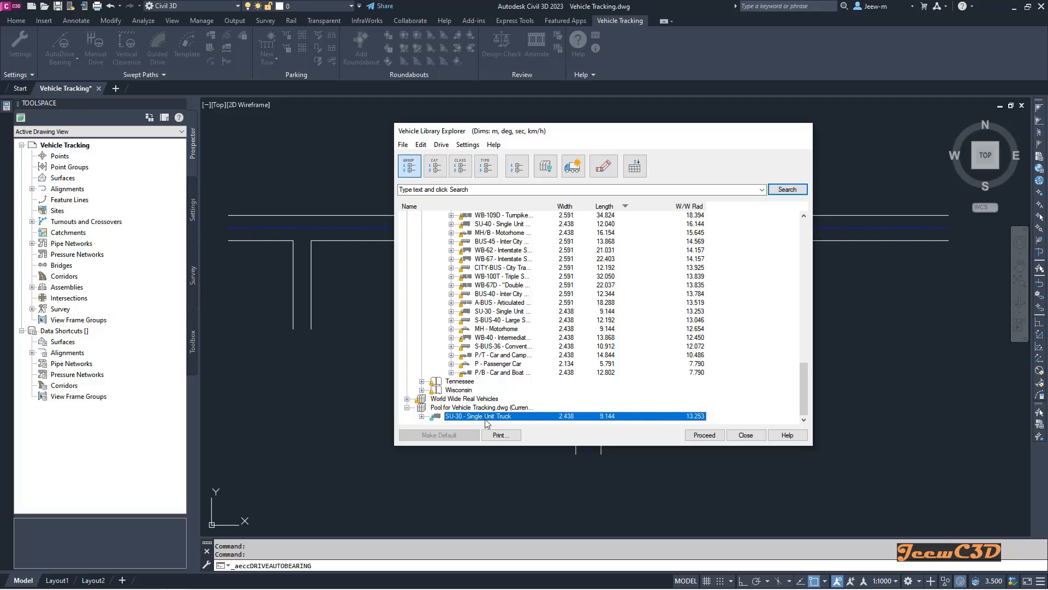
left_click(706, 435)
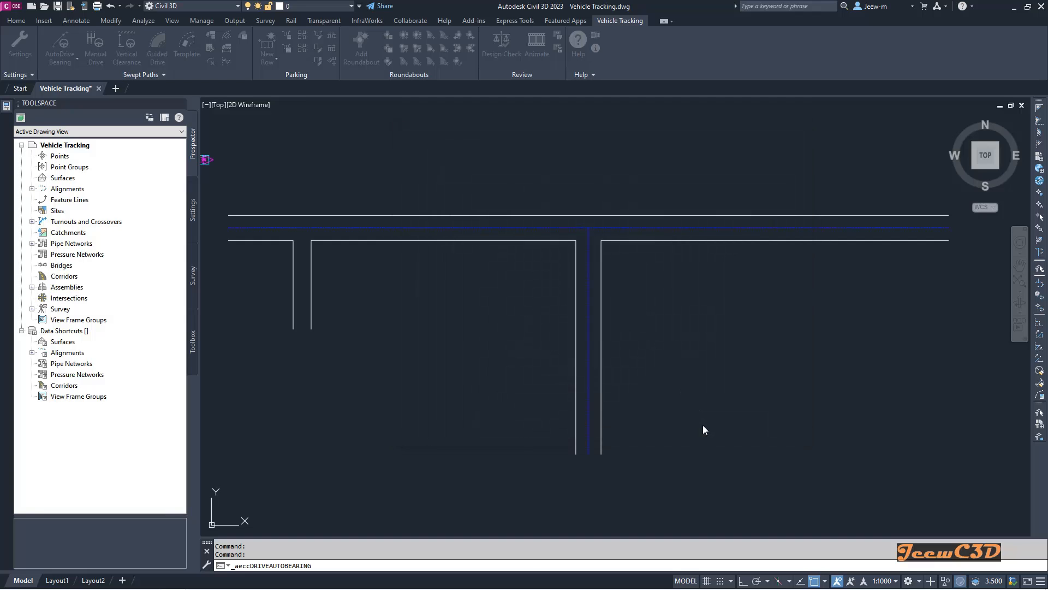
Position the SU-30 truck in the left lane at the lower end of the T-junction's side road, heading north, and proceed to driving
scroll(572, 360, "up", 6)
middle_click_drag(616, 394, 606, 290)
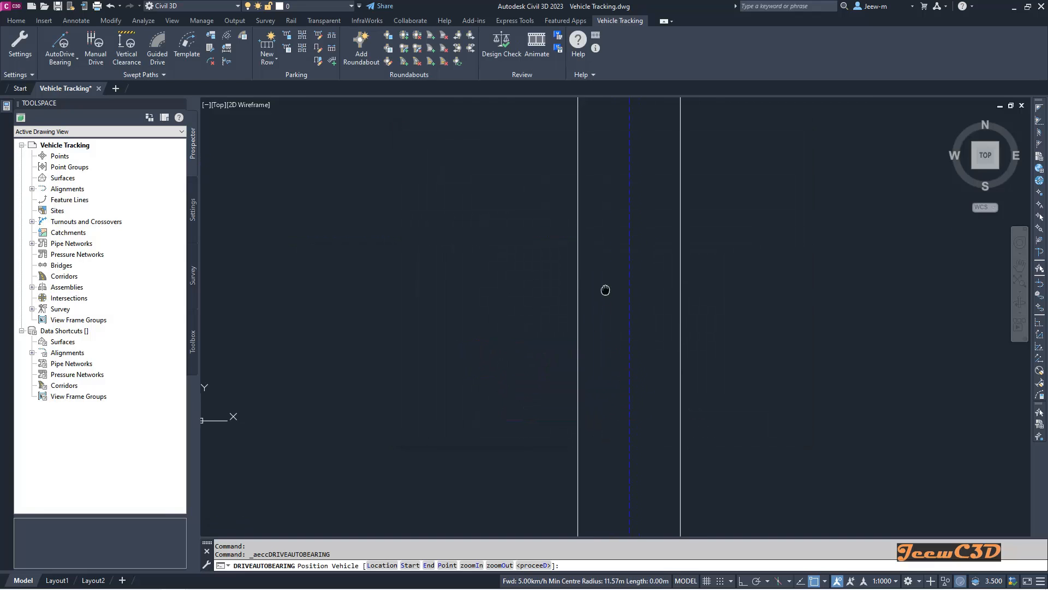
scroll(608, 332, "down", 6)
scroll(604, 374, "up", 6)
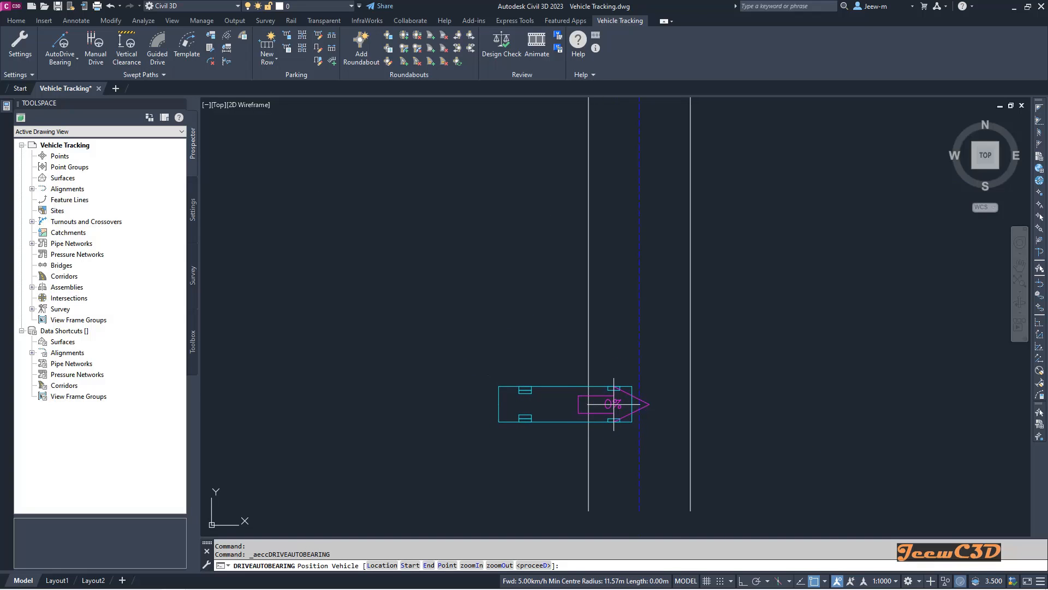
left_click(614, 404)
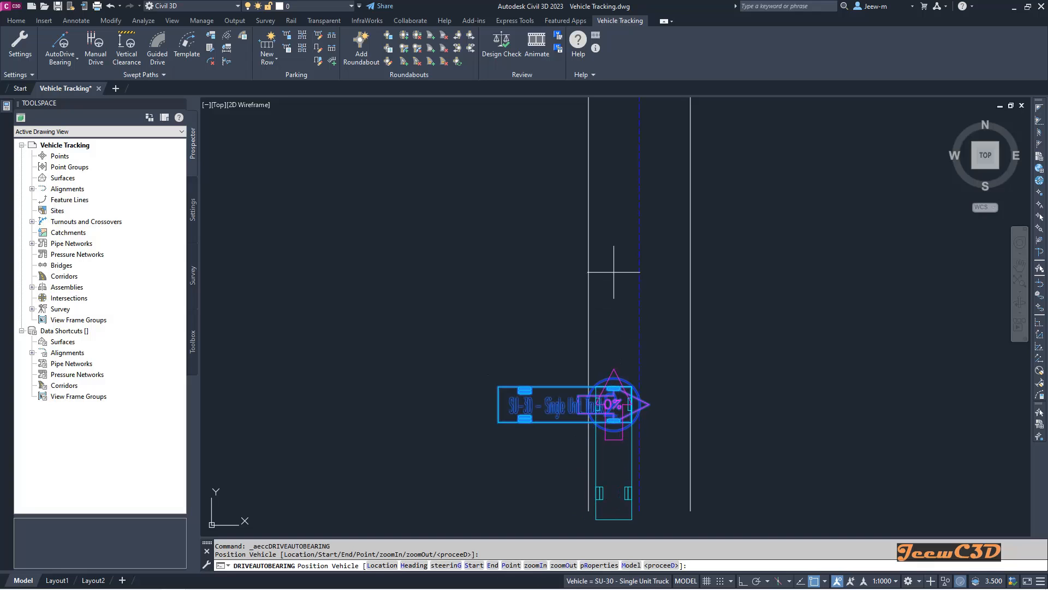
left_click(614, 272)
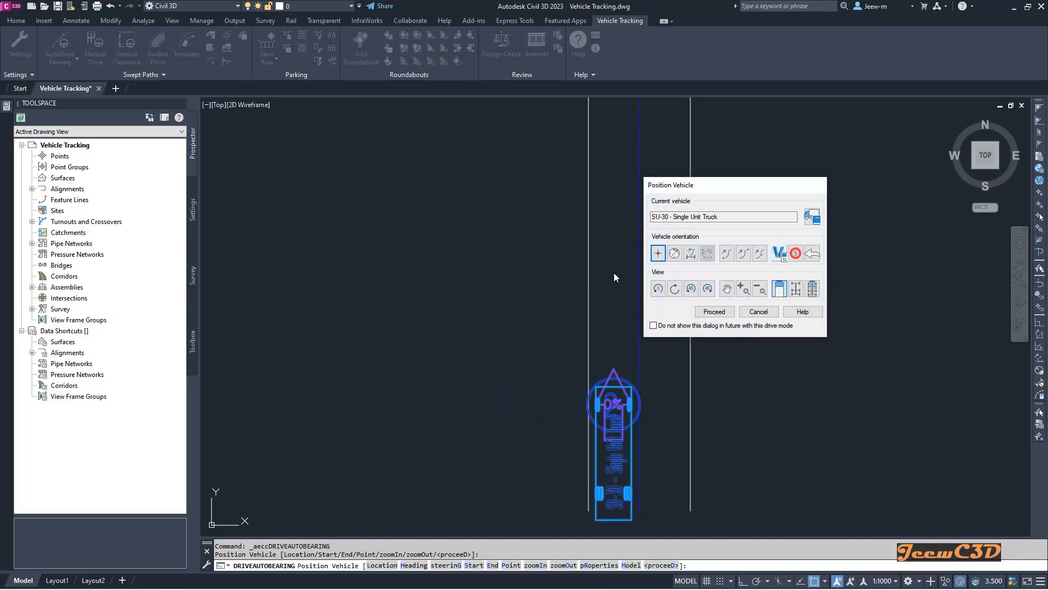
left_click(715, 312)
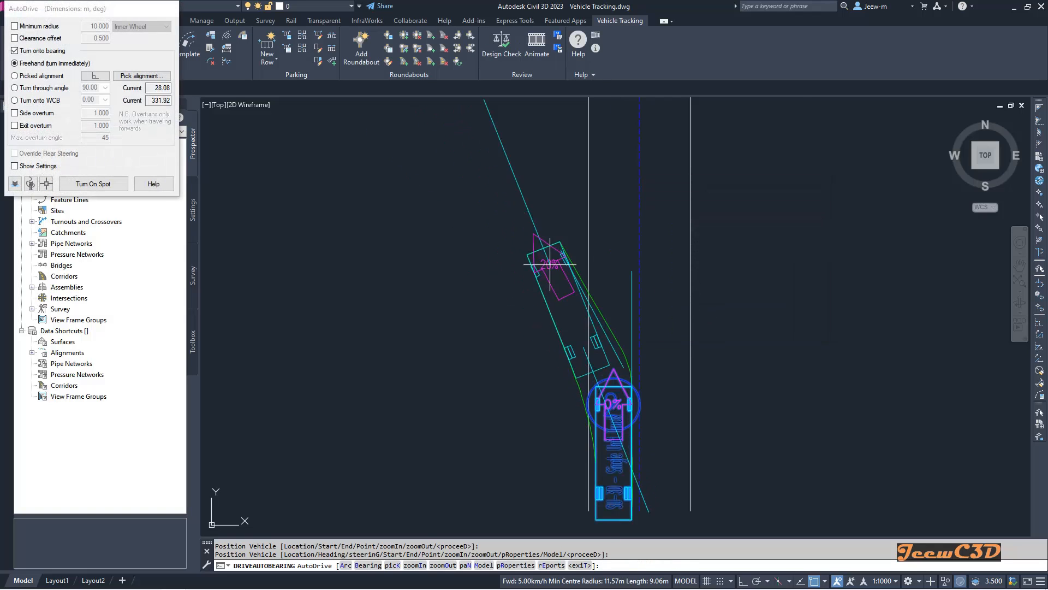
Pick the side road's centreline as alignment, drive the truck along the left lane towards the junction for about 43 m, and finish the path
scroll(585, 329, "down", 2)
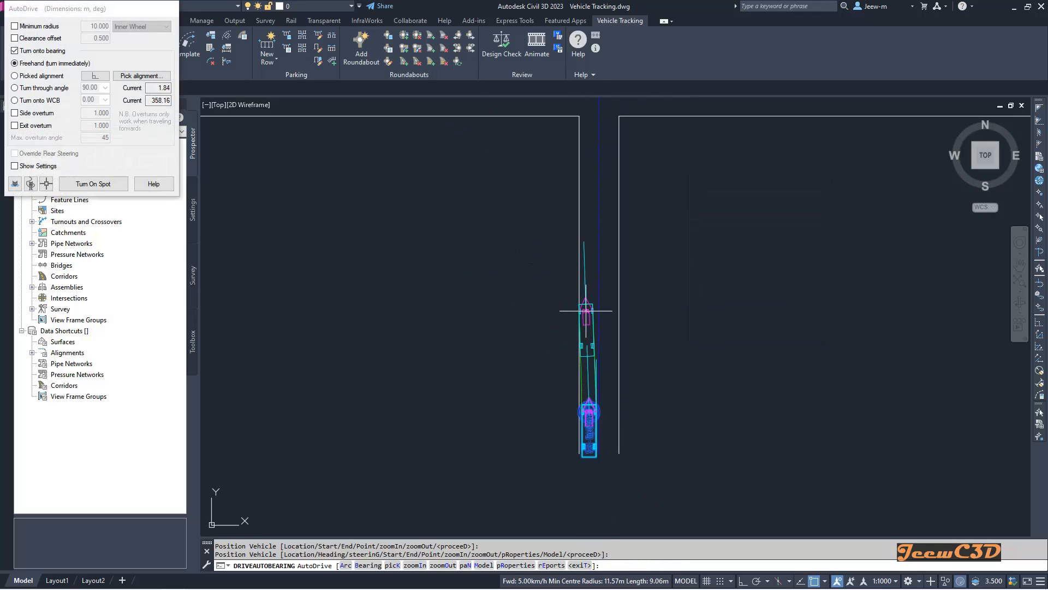
left_click(141, 77)
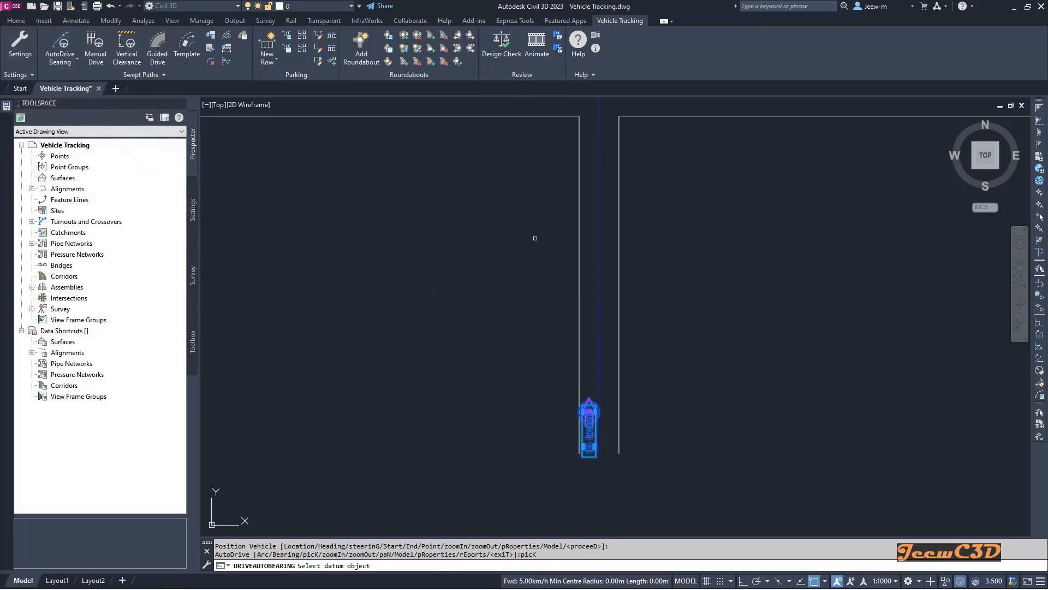
left_click(598, 206)
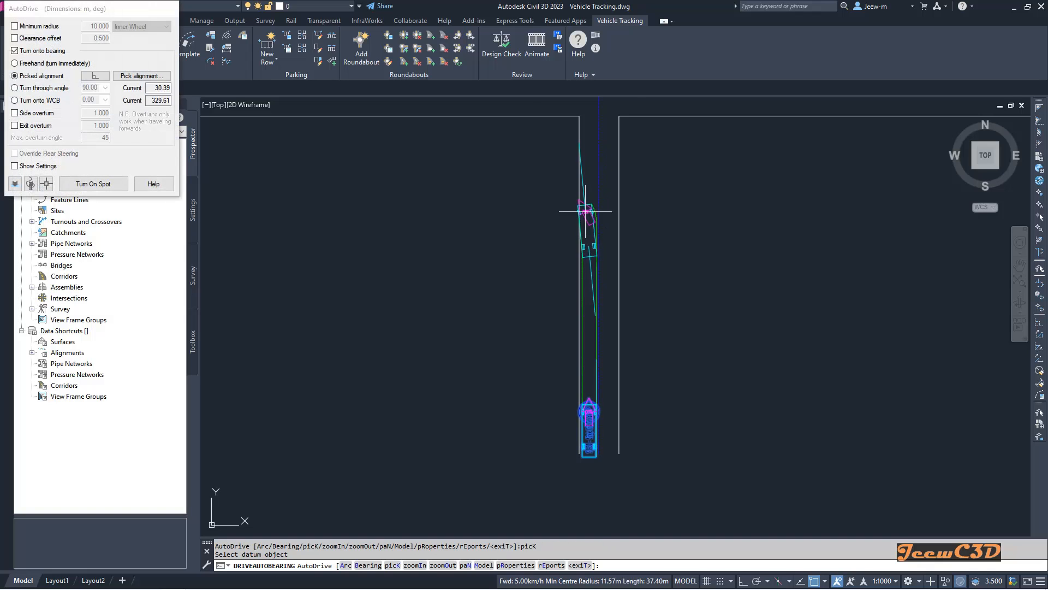
scroll(588, 206, "up", 4)
middle_click_drag(591, 168, 574, 253)
scroll(575, 254, "down", 4)
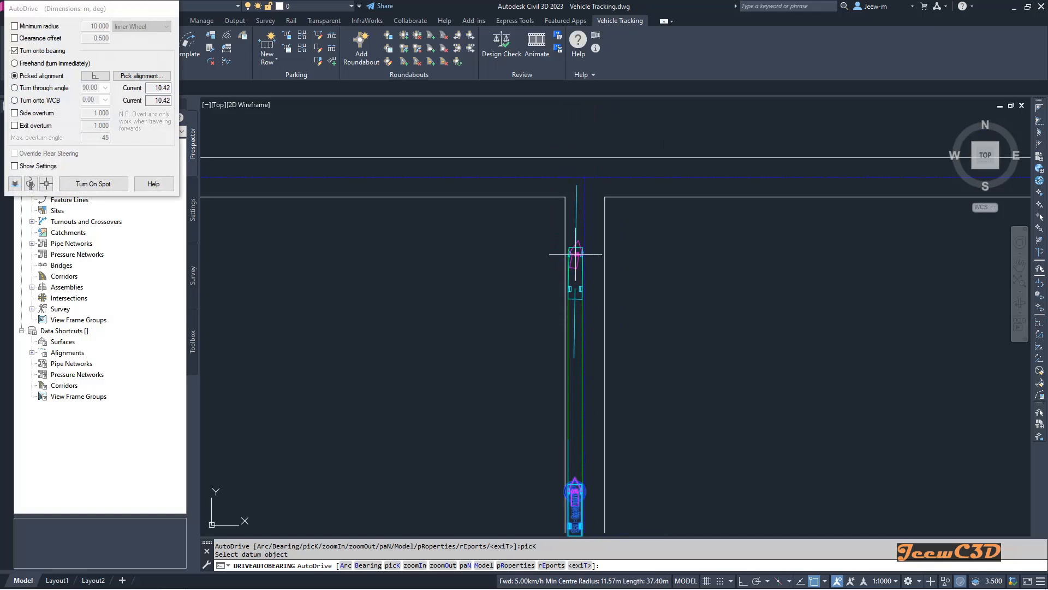
scroll(575, 254, "up", 4)
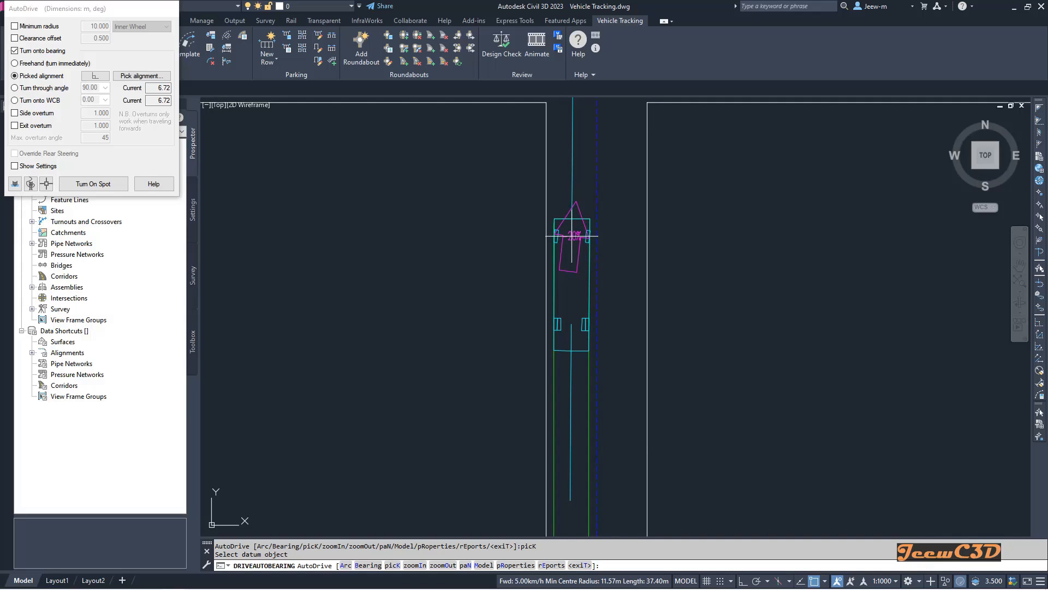
left_click(572, 236)
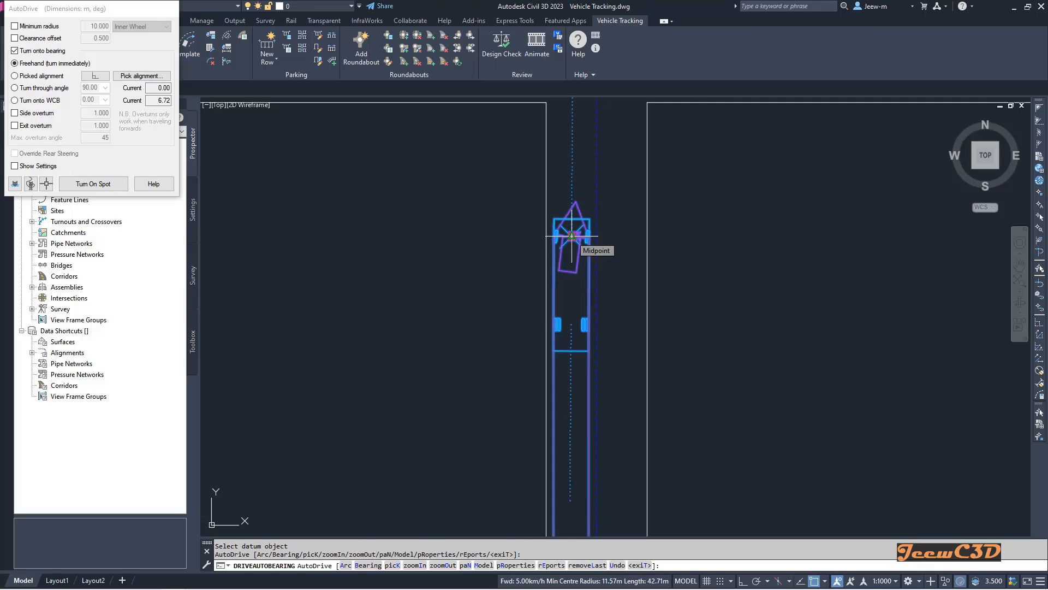
key("Return")
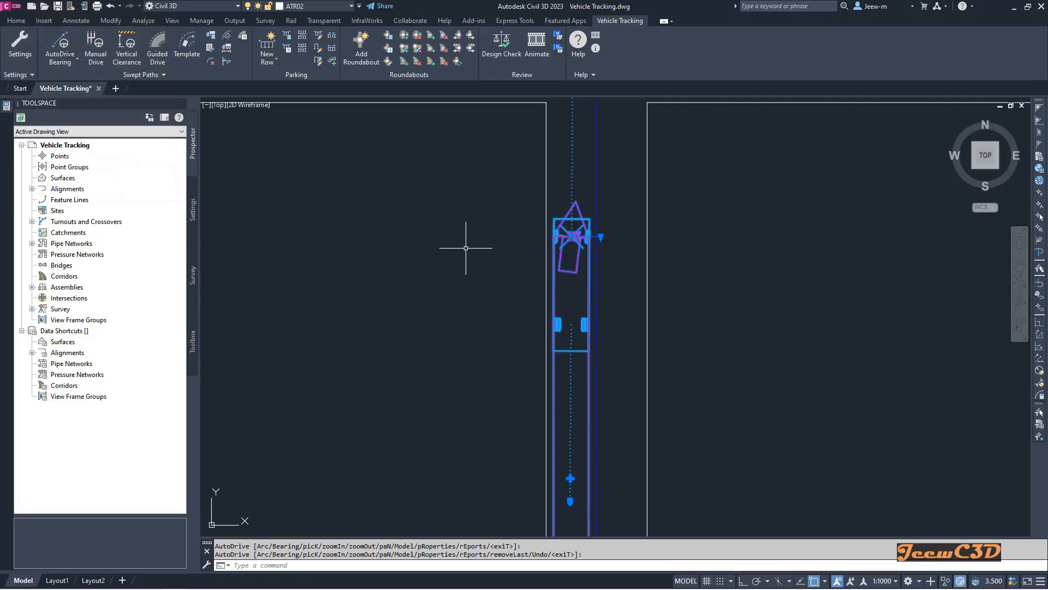
scroll(472, 241, "down", 3)
key("Escape")
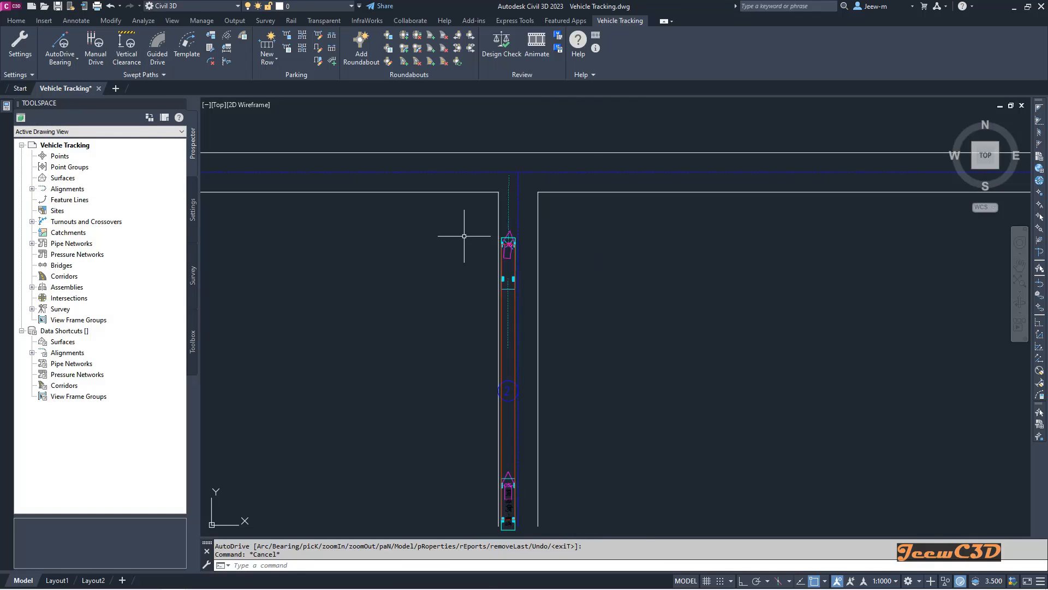
Select the swept path and try to extend it from its end grip through a left turn onto the main road
scroll(535, 279, "up", 1)
scroll(535, 280, "up", 4)
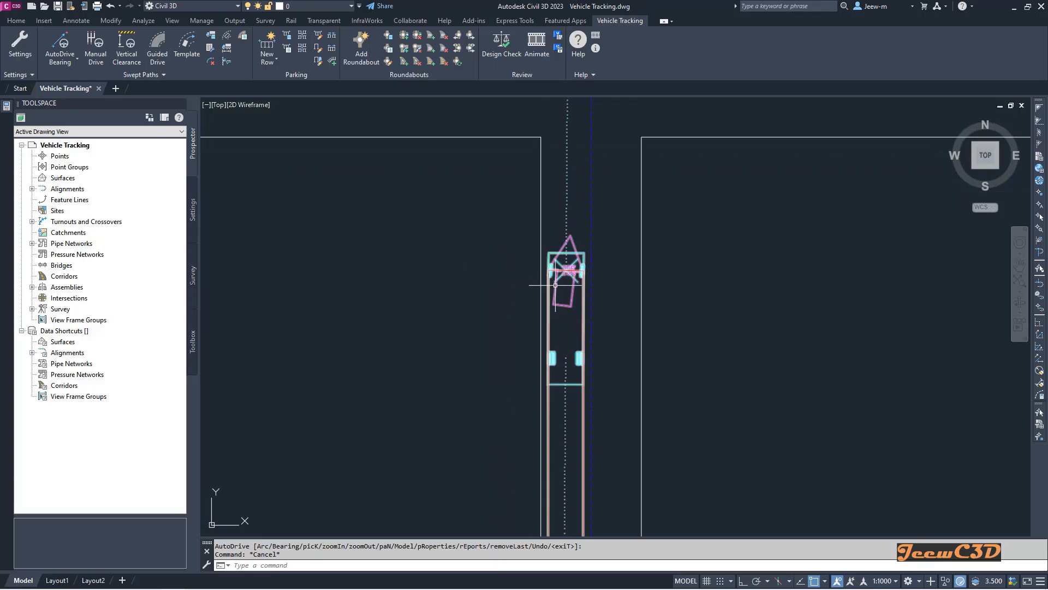
left_click(540, 271)
scroll(541, 271, "down", 2)
scroll(556, 195, "up", 2)
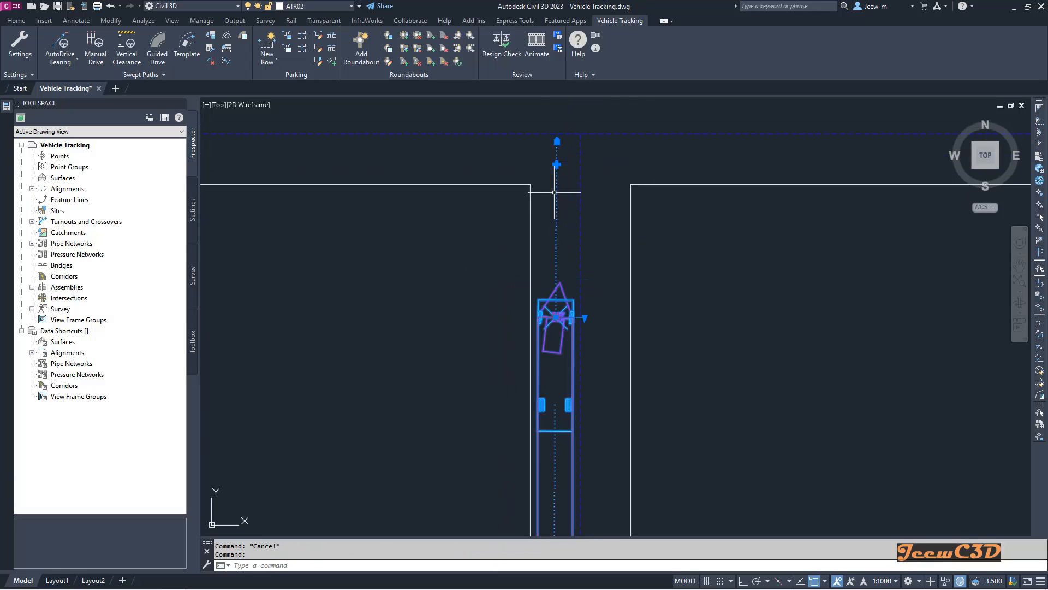
left_click(557, 164)
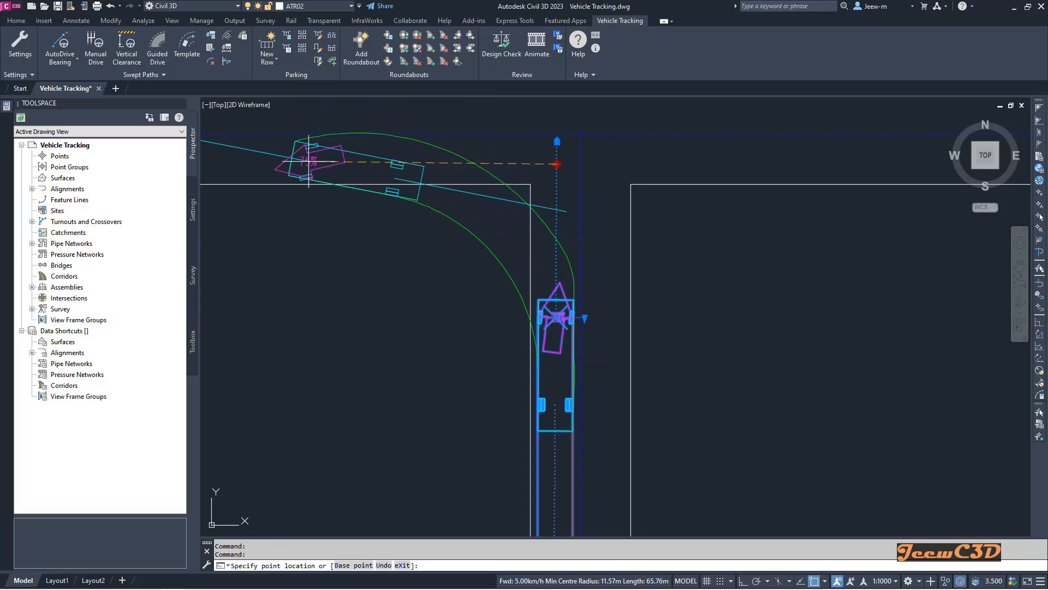
middle_click_drag(309, 161, 420, 175)
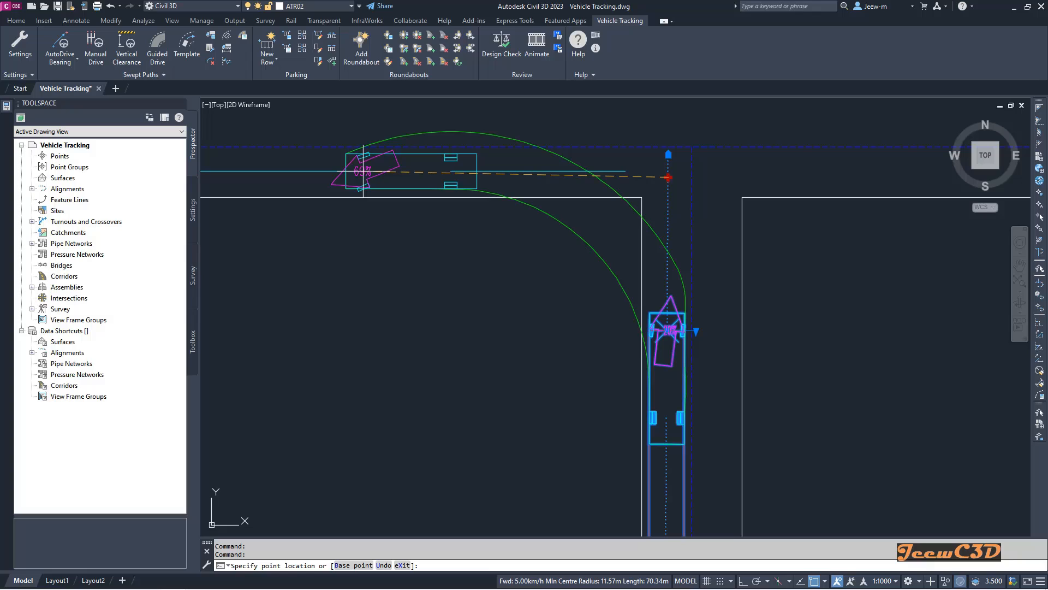
key("Escape")
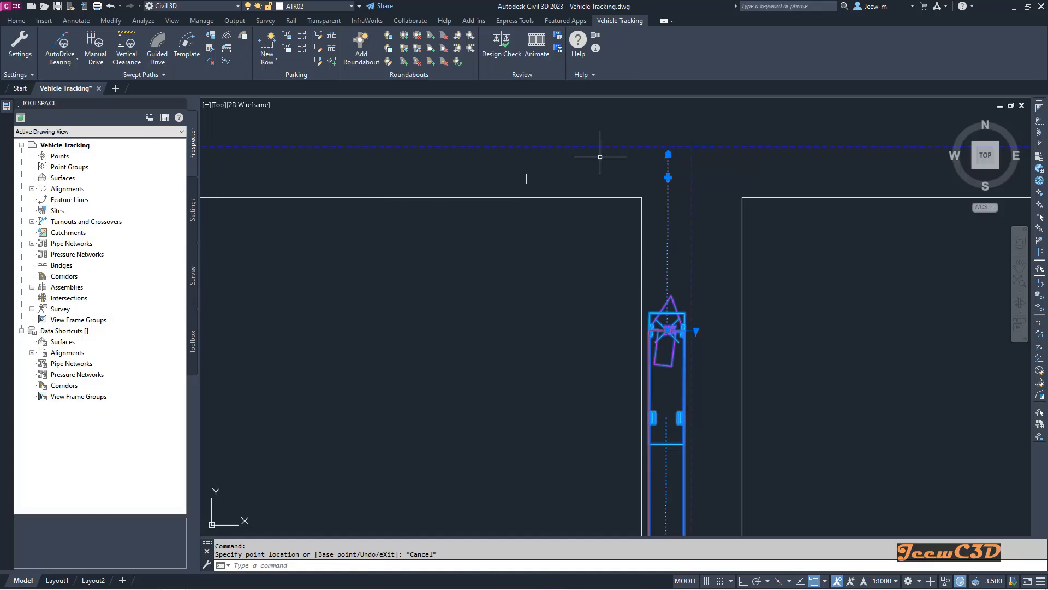
left_click(64, 60)
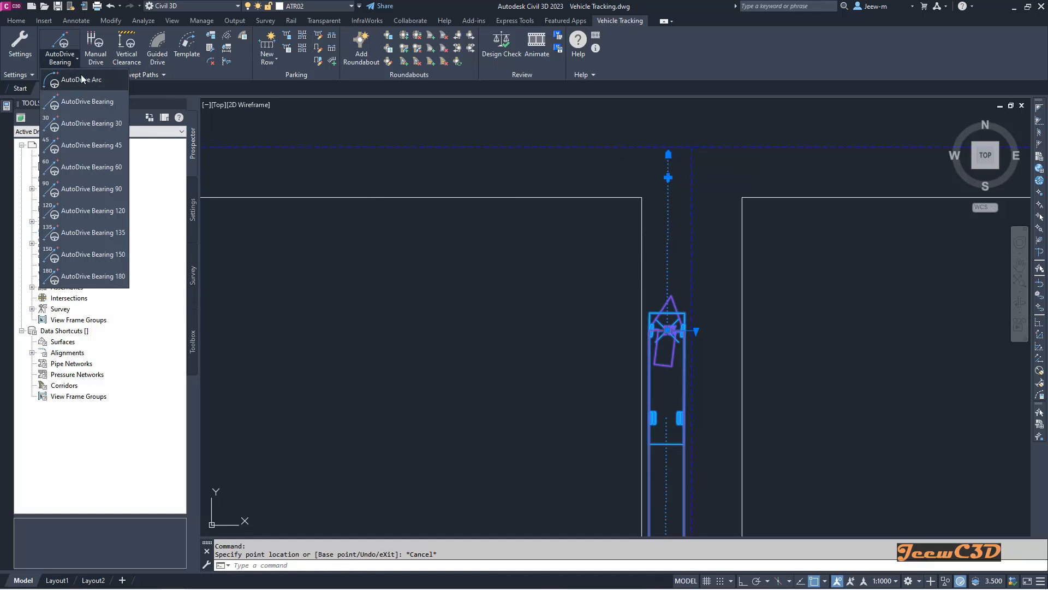
left_click(90, 102)
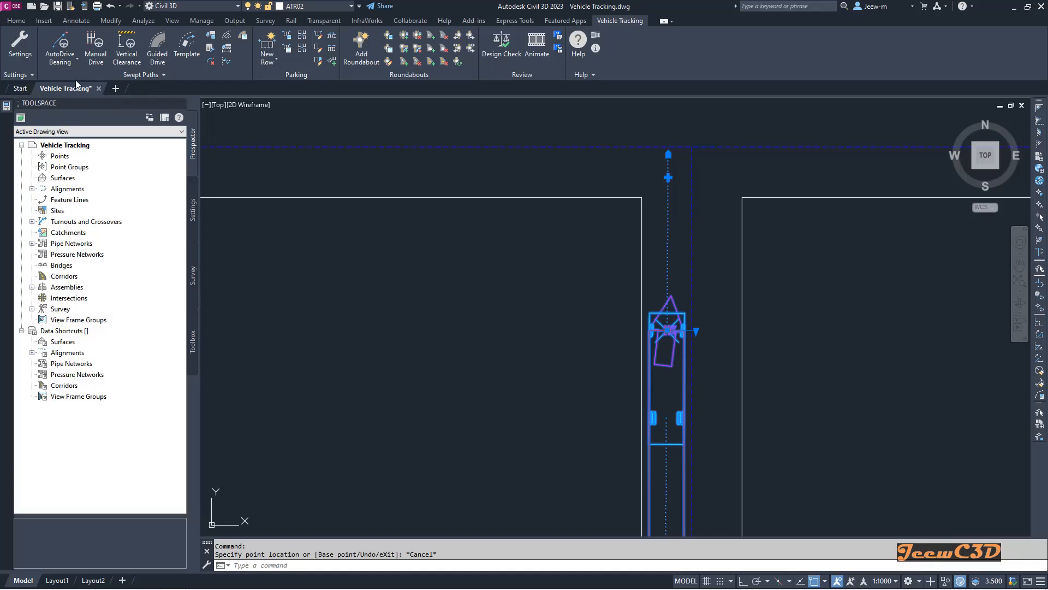
left_click(63, 65)
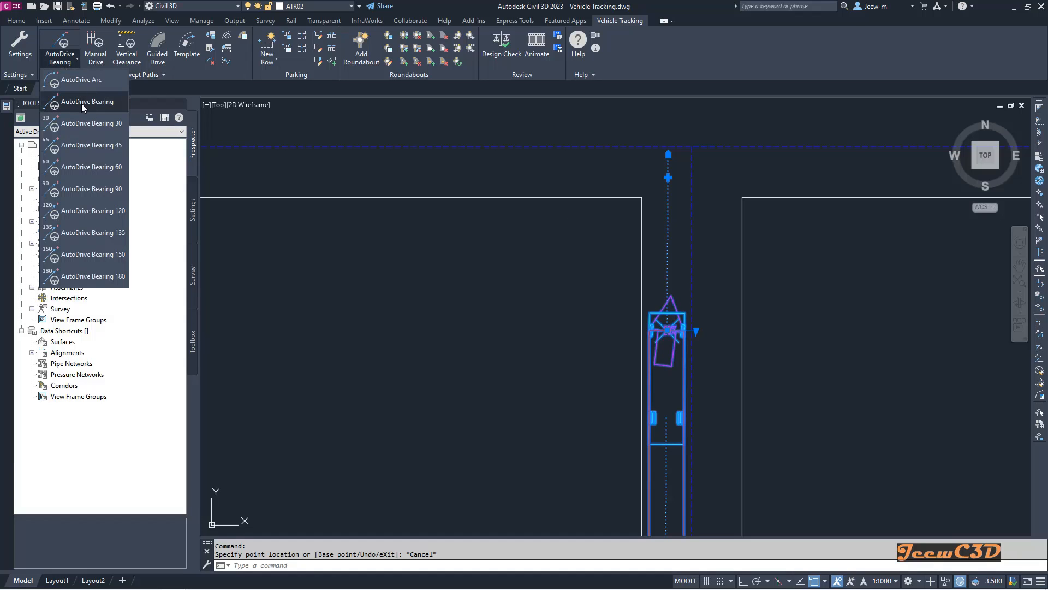
left_click(85, 103)
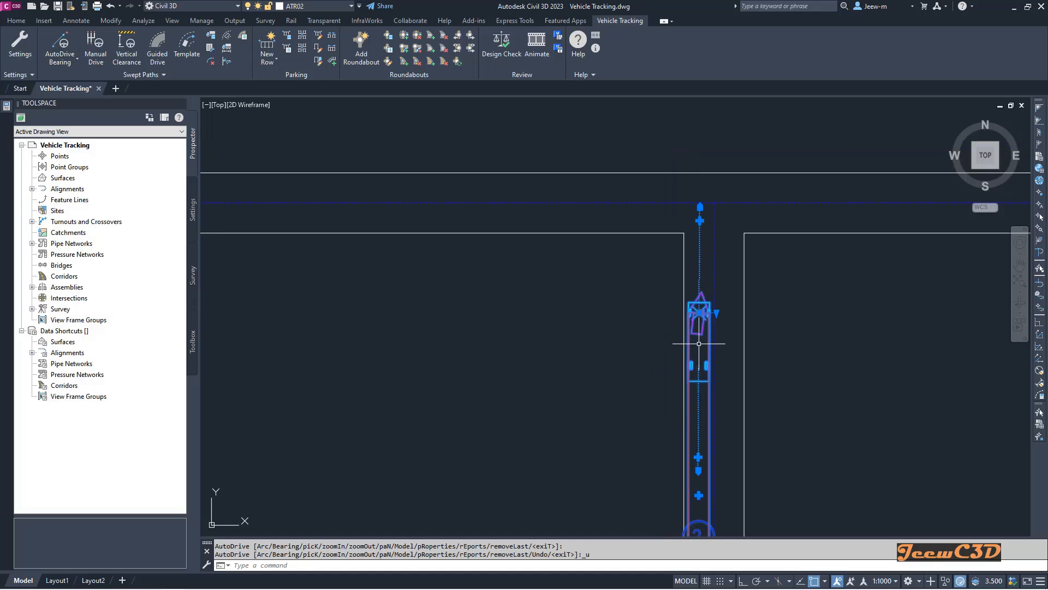
Continue the selected path with AutoDrive Bearing, turning left onto the main road aligned to its picked centreline, to a path length of about 76 m
left_click(61, 66)
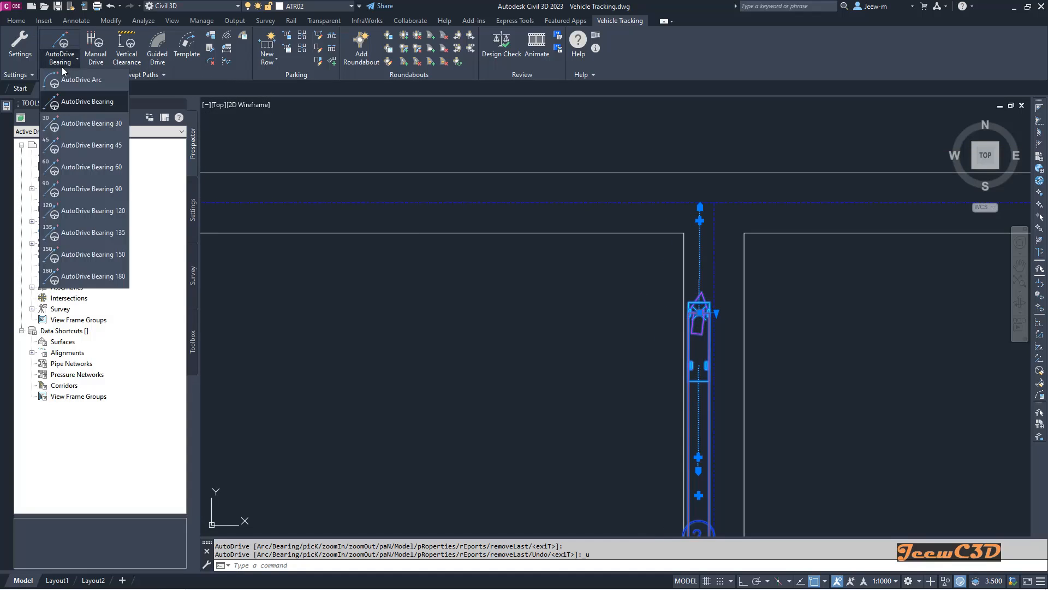
left_click(87, 102)
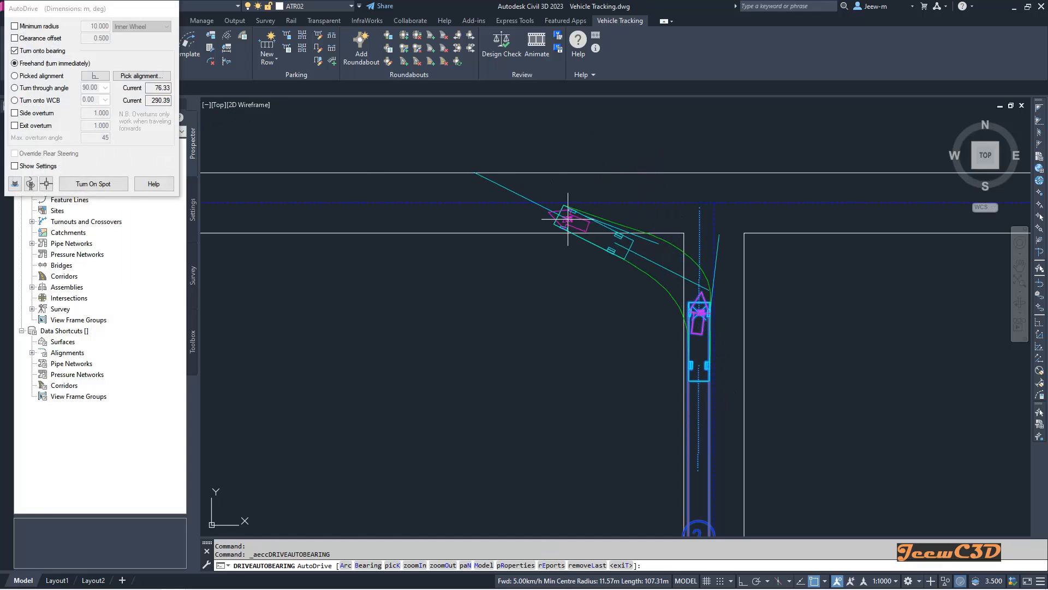
left_click(142, 75)
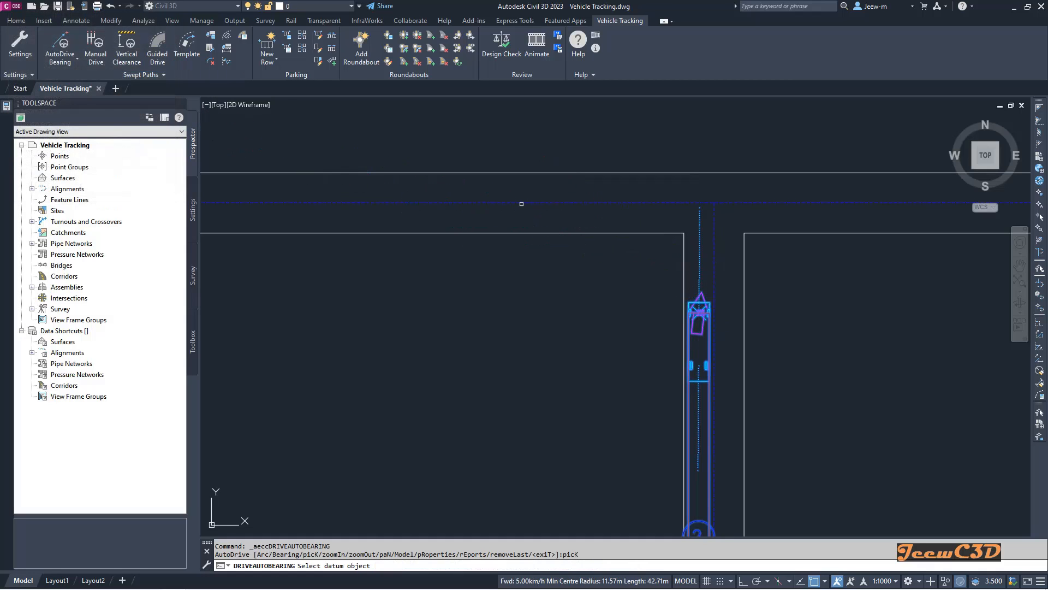
left_click(522, 203)
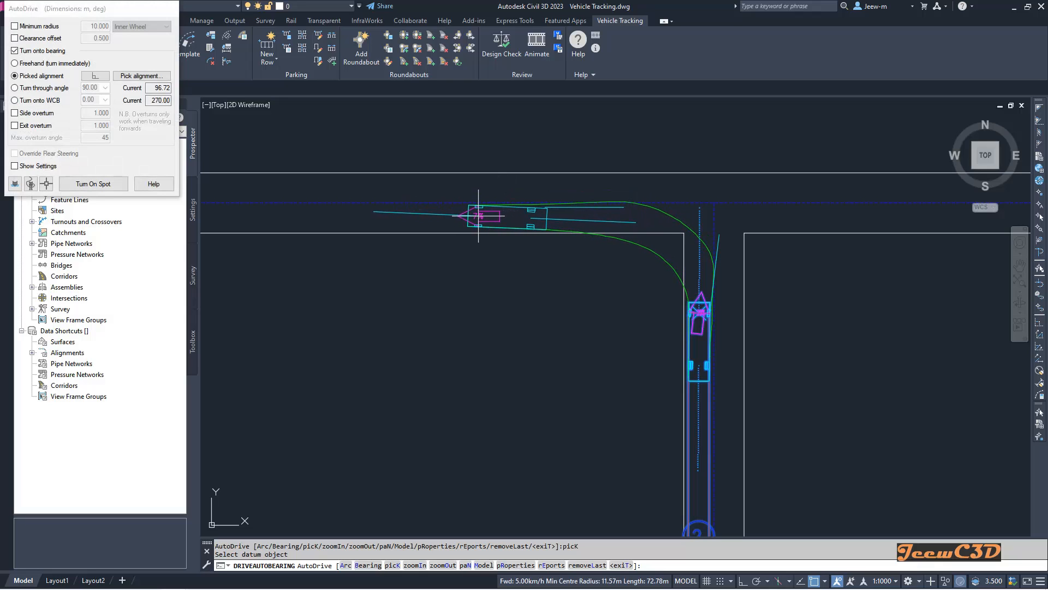
left_click(478, 215)
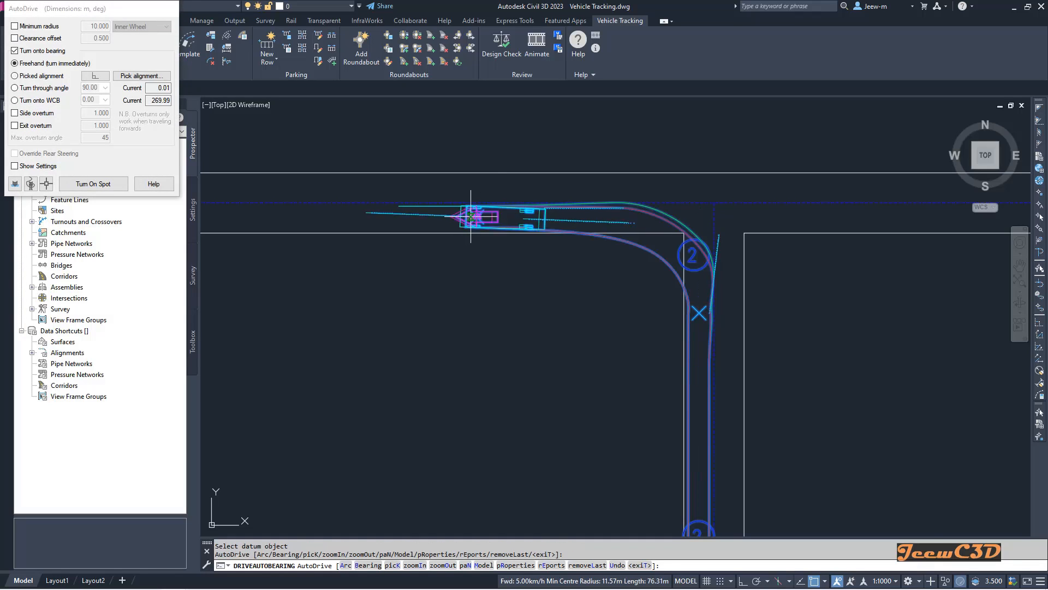
Drive the truck straight along the main road's lane past the narrow side road to the road's west end, reaching about 148 m
scroll(429, 217, "down", 2)
scroll(425, 217, "up", 5)
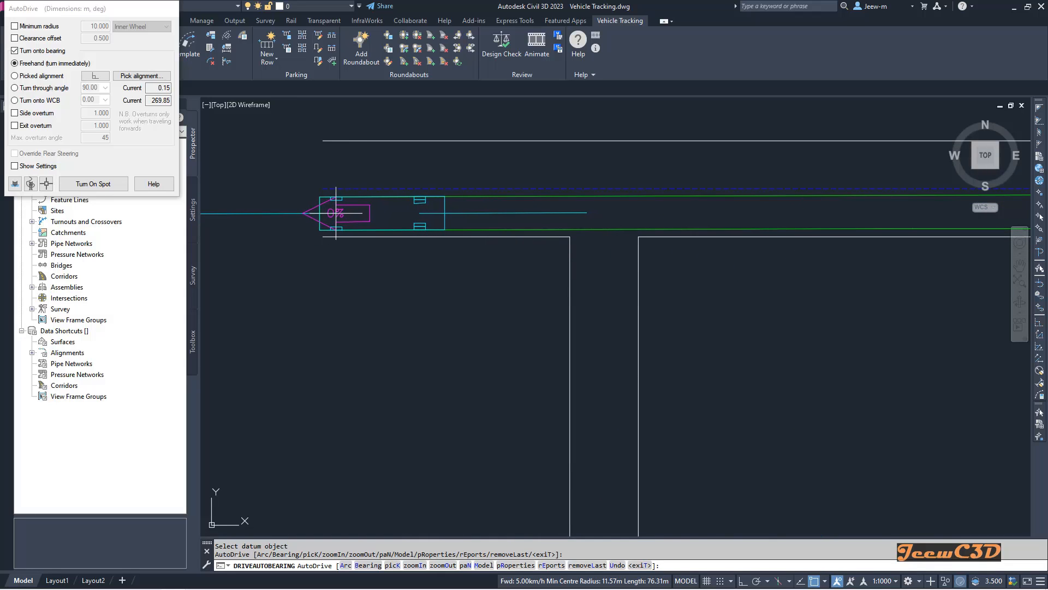
left_click(335, 213)
scroll(344, 214, "down", 2)
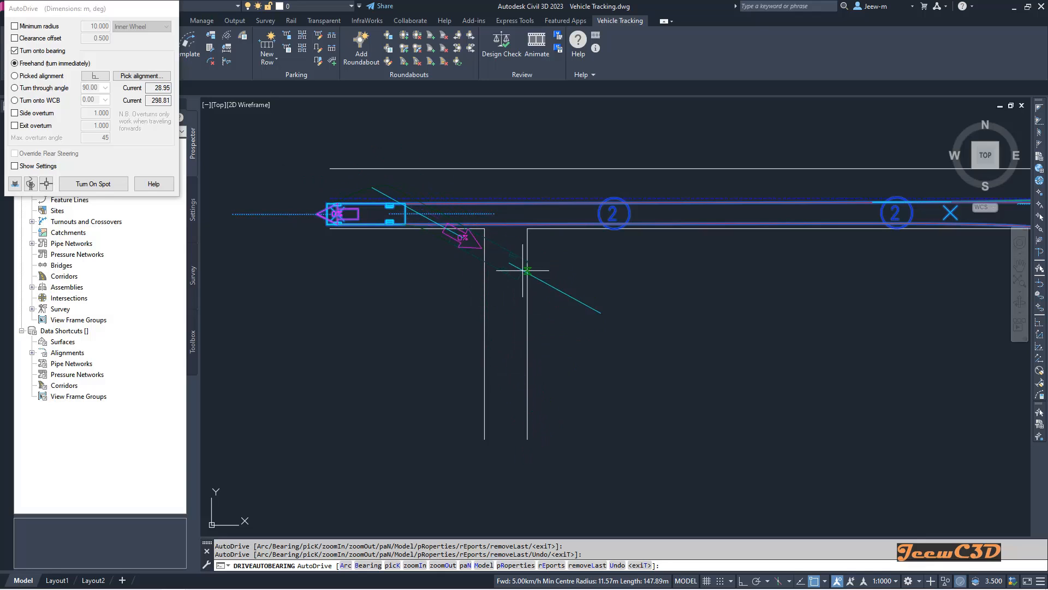
Reverse the truck into the narrow side road, aligned to its picked east edge line, to about 175 m, then finish and deselect the path
left_click(155, 77)
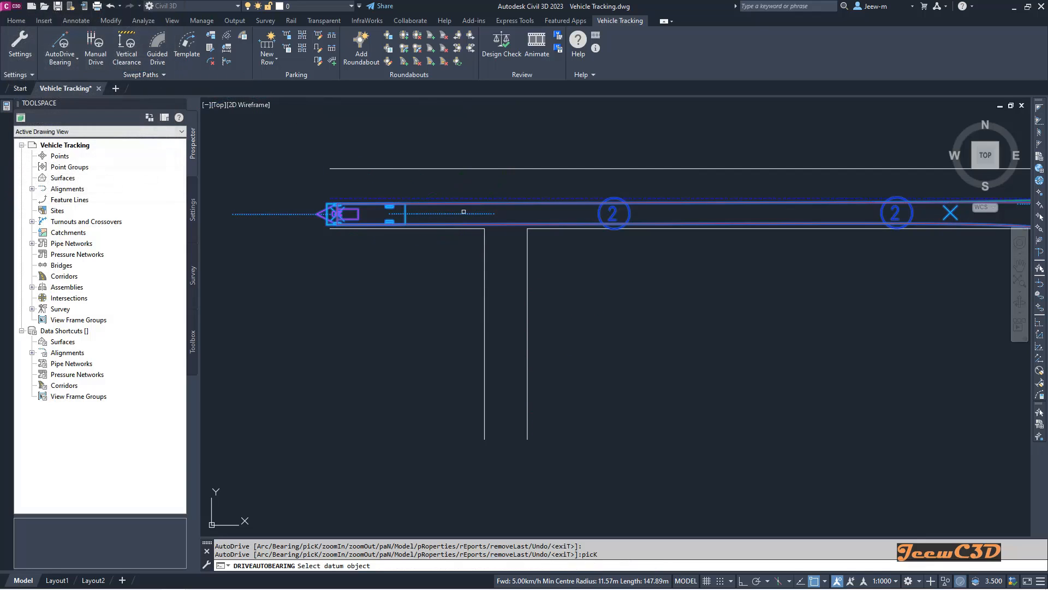
left_click(527, 324)
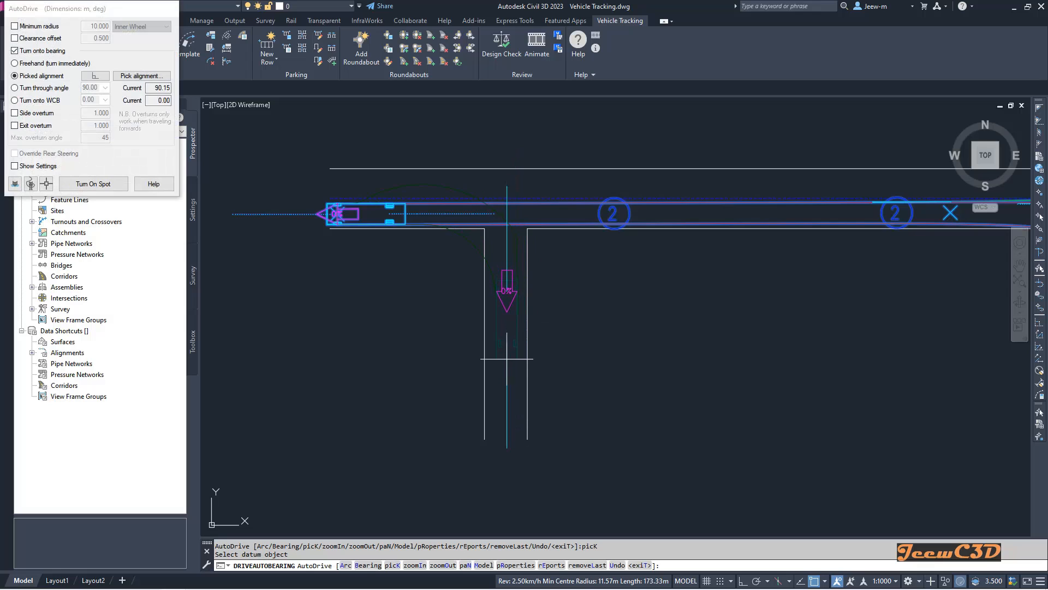
left_click(506, 359)
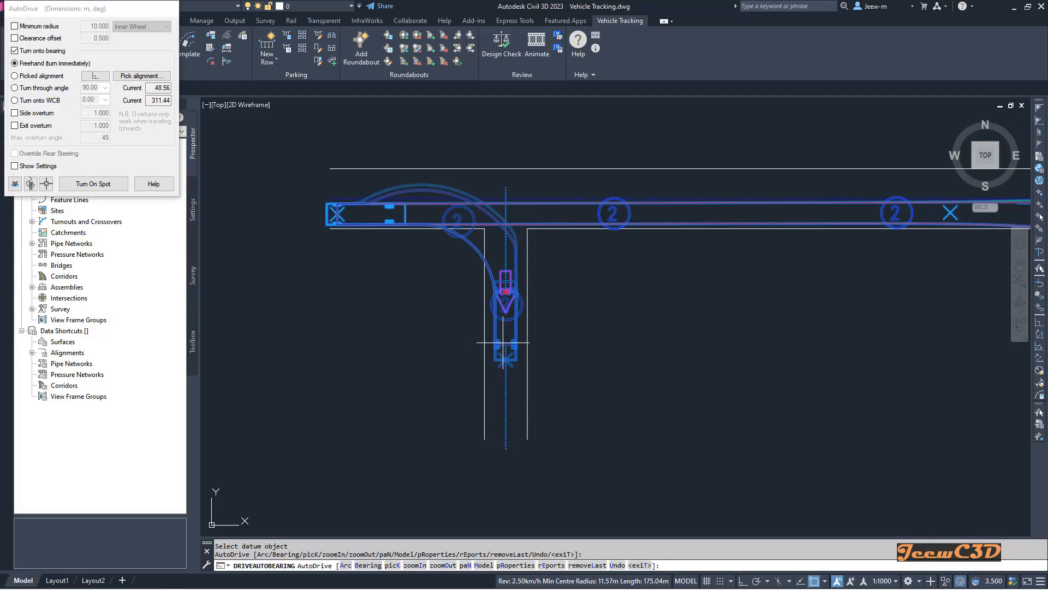
key("Return")
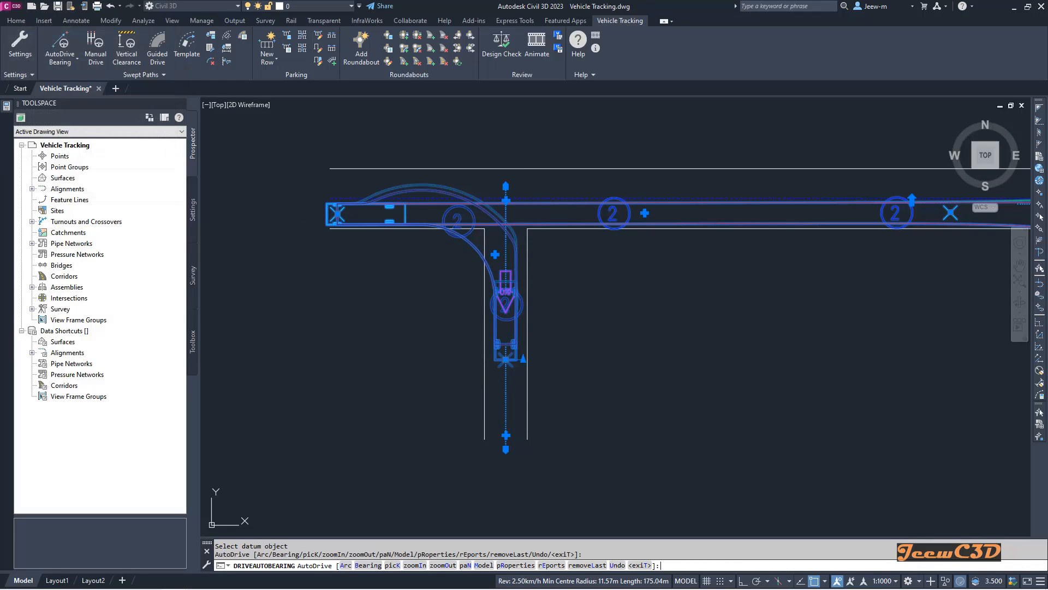
key("Escape")
key("Escape")
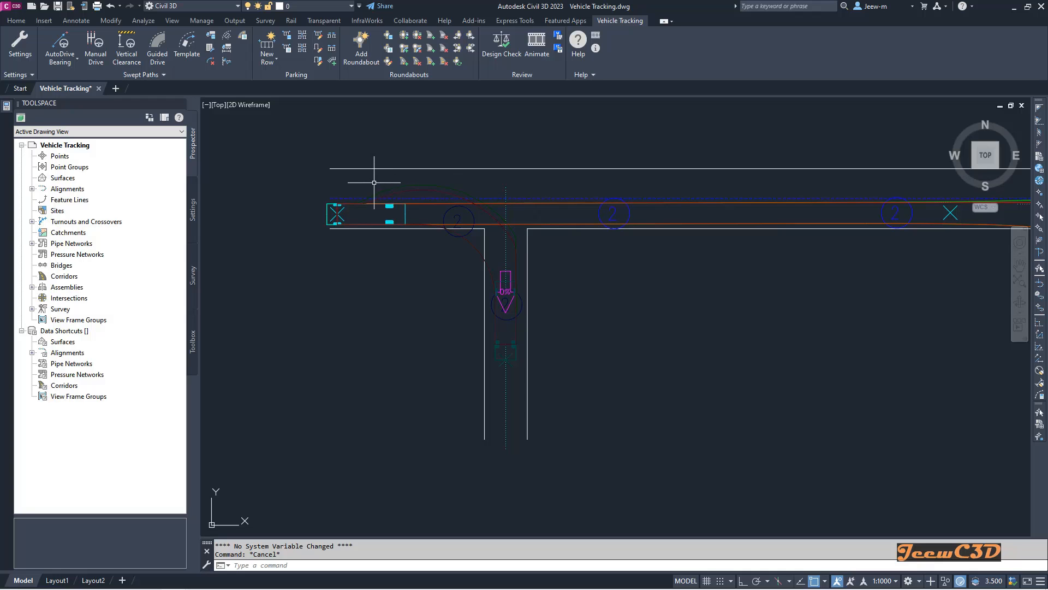
scroll(498, 226, "up", 4)
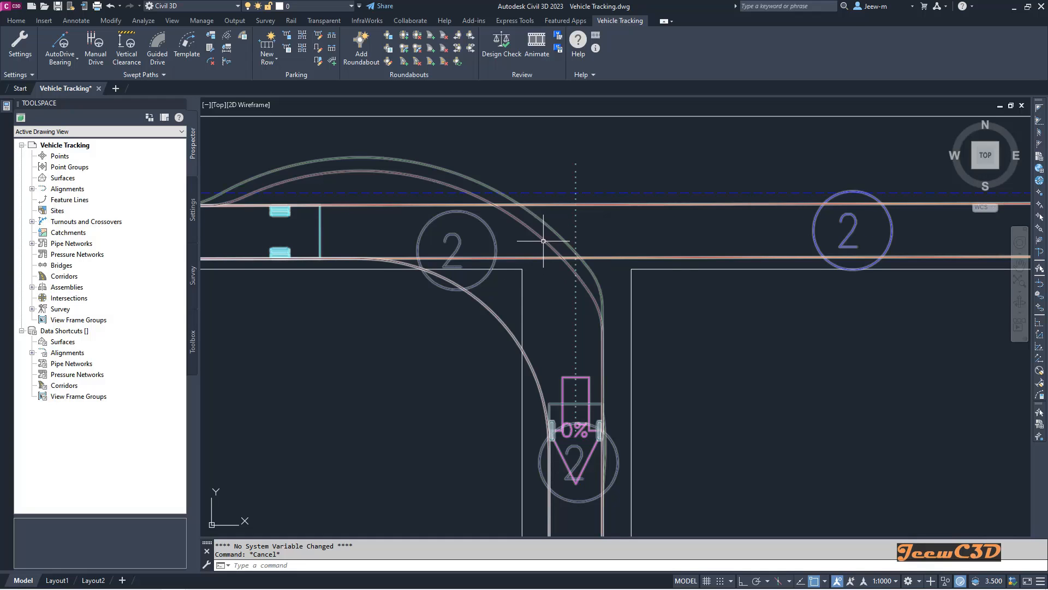
Examine the finished reversing swept path at the T-junction and along the main road
scroll(499, 221, "down", 3)
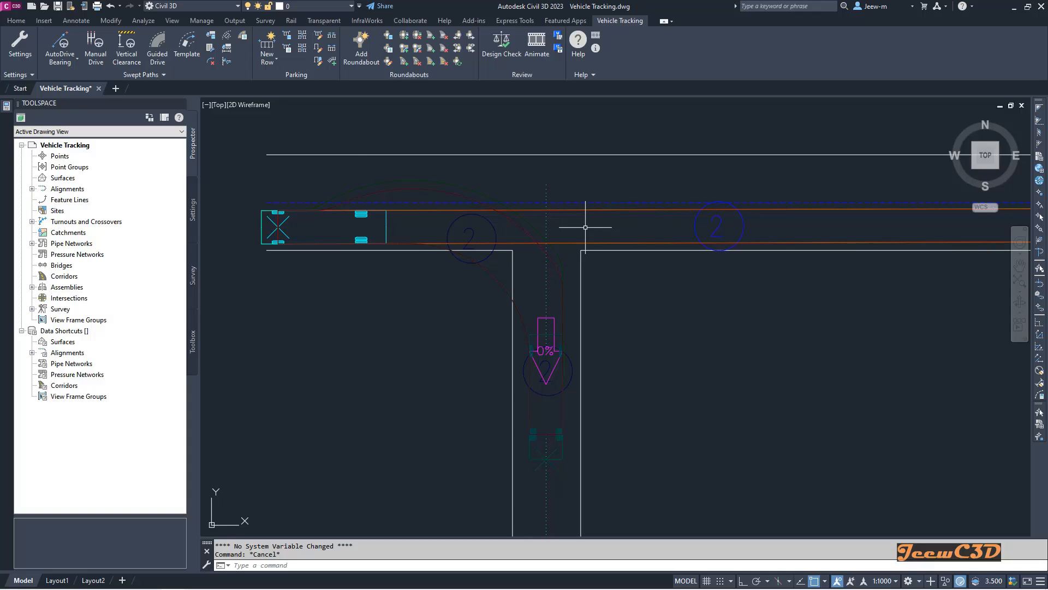
scroll(585, 228, "down", 2)
scroll(538, 238, "up", 4)
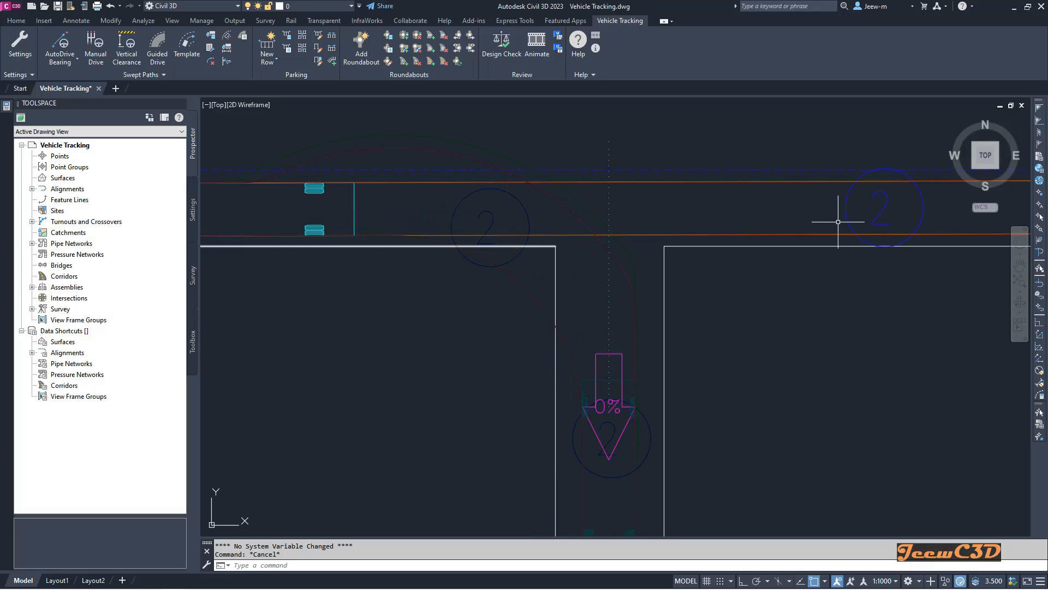
scroll(836, 227, "down", 4)
middle_click_drag(831, 217, 580, 234)
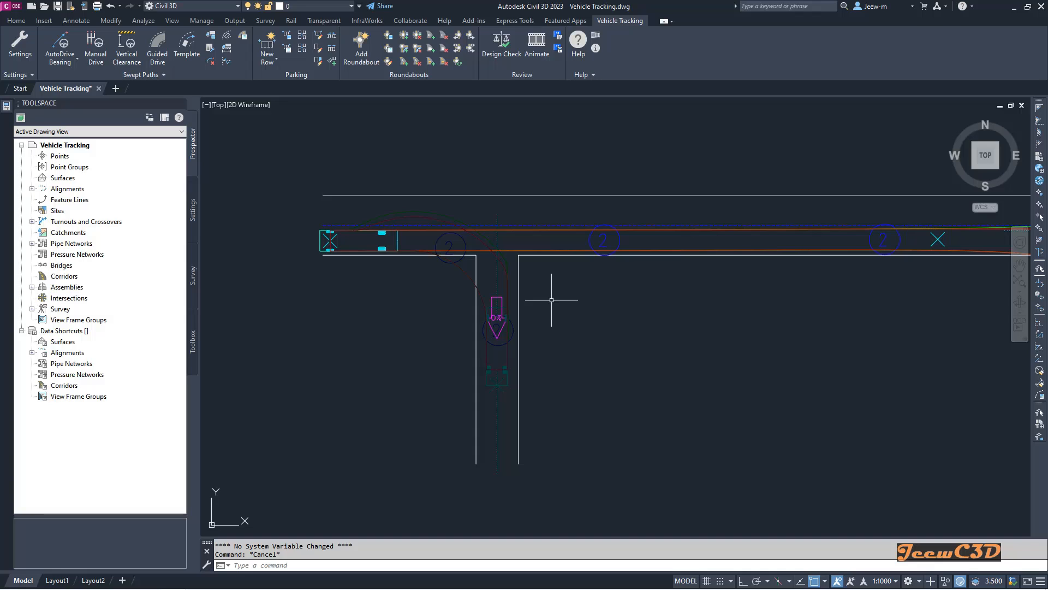
scroll(551, 299, "down", 2)
middle_click_drag(726, 309, 614, 317)
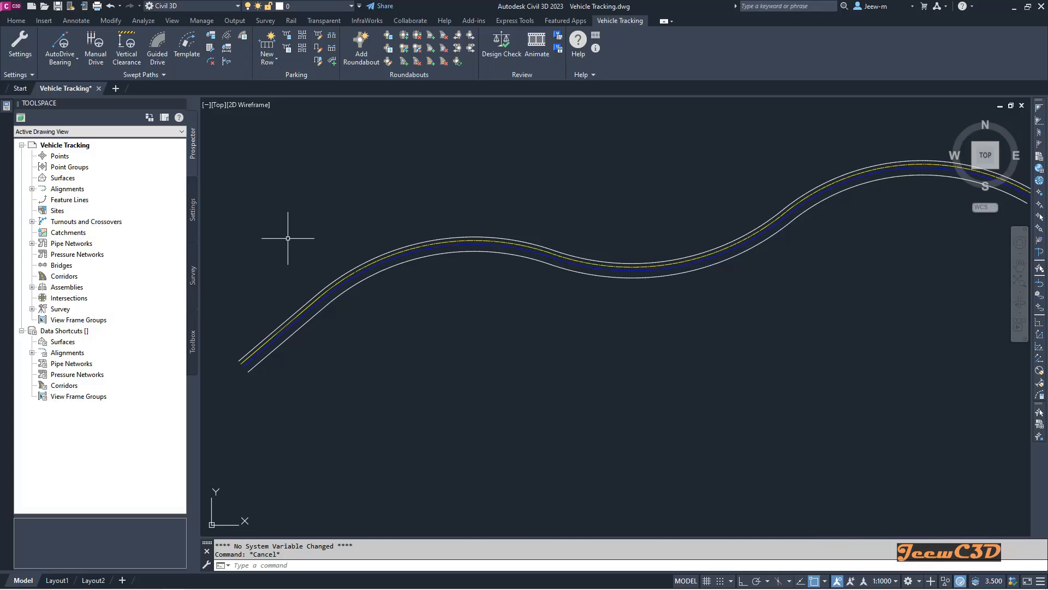
Examine the empty curved road and its yellow dashed lane line from the south-west start to the east end
left_click(137, 75)
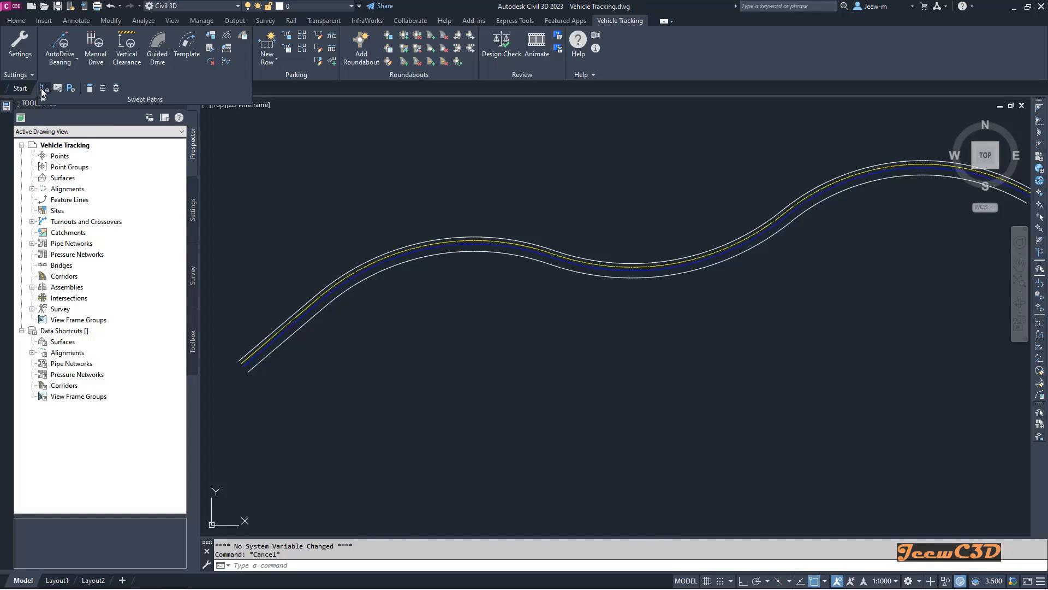
scroll(300, 356, "up", 5)
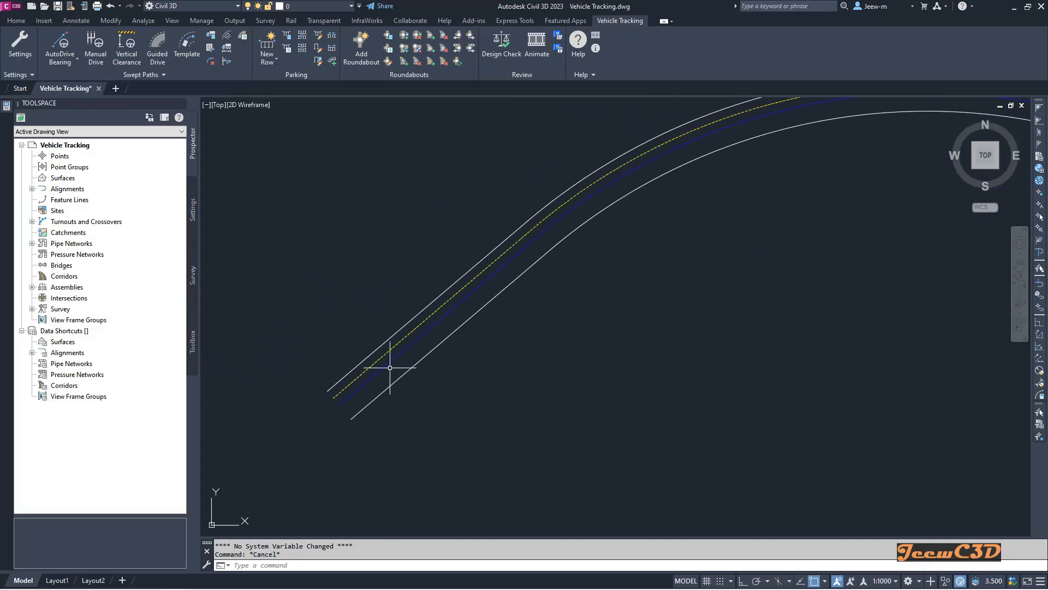
scroll(404, 350, "up", 3)
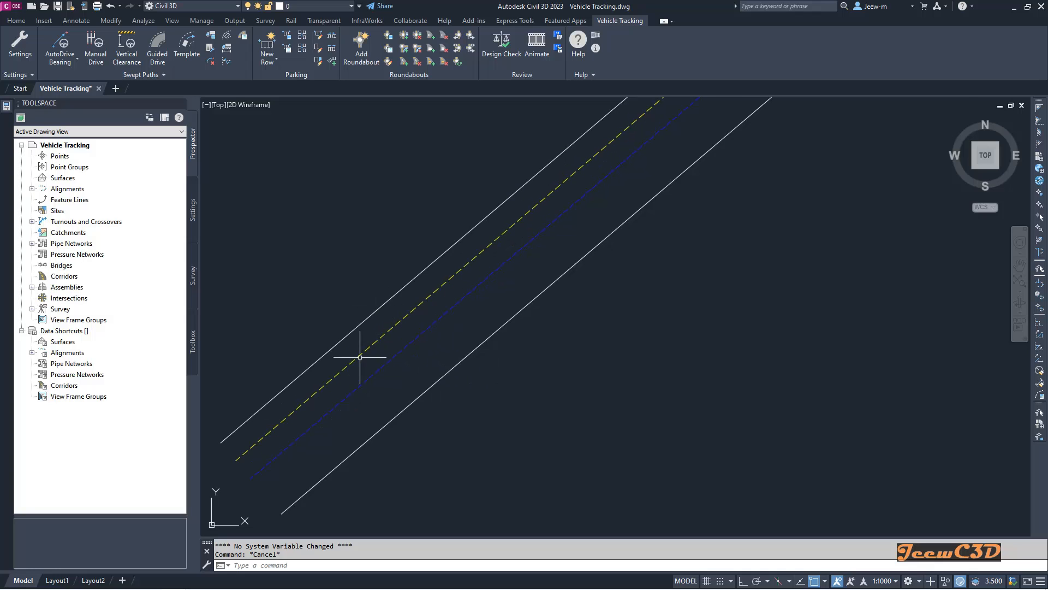
scroll(359, 358, "down", 4)
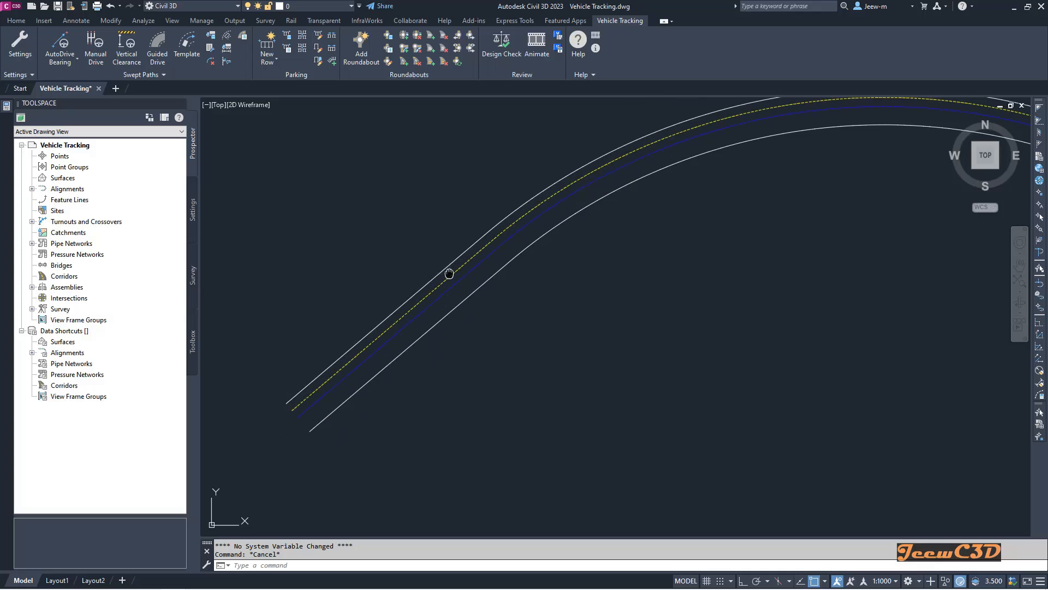
middle_click_drag(449, 273, 351, 332)
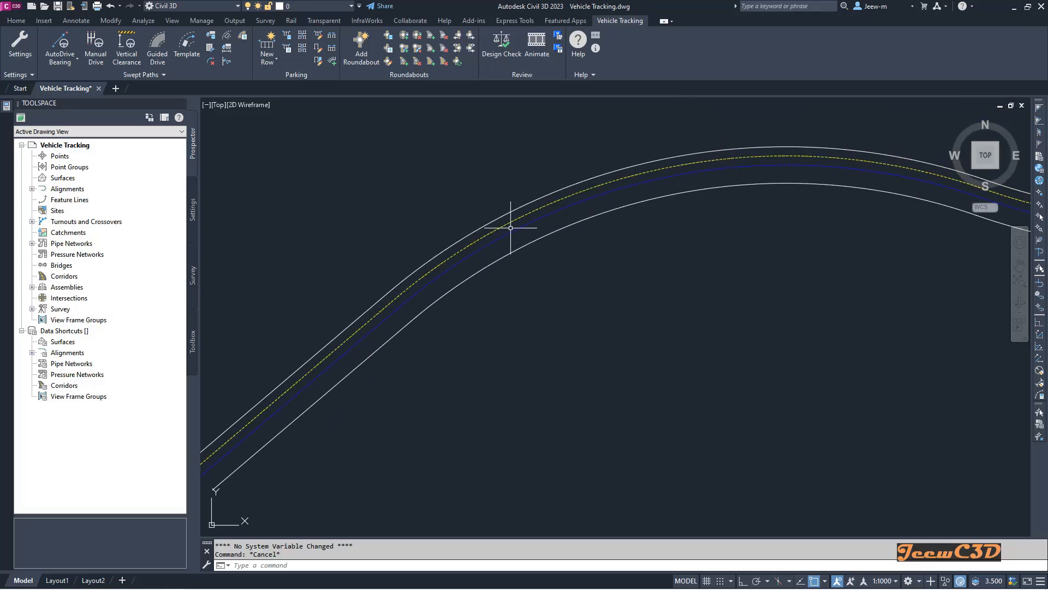
scroll(510, 228, "down", 4)
middle_click_drag(622, 290, 297, 417)
scroll(297, 417, "down", 2)
scroll(639, 345, "up", 4)
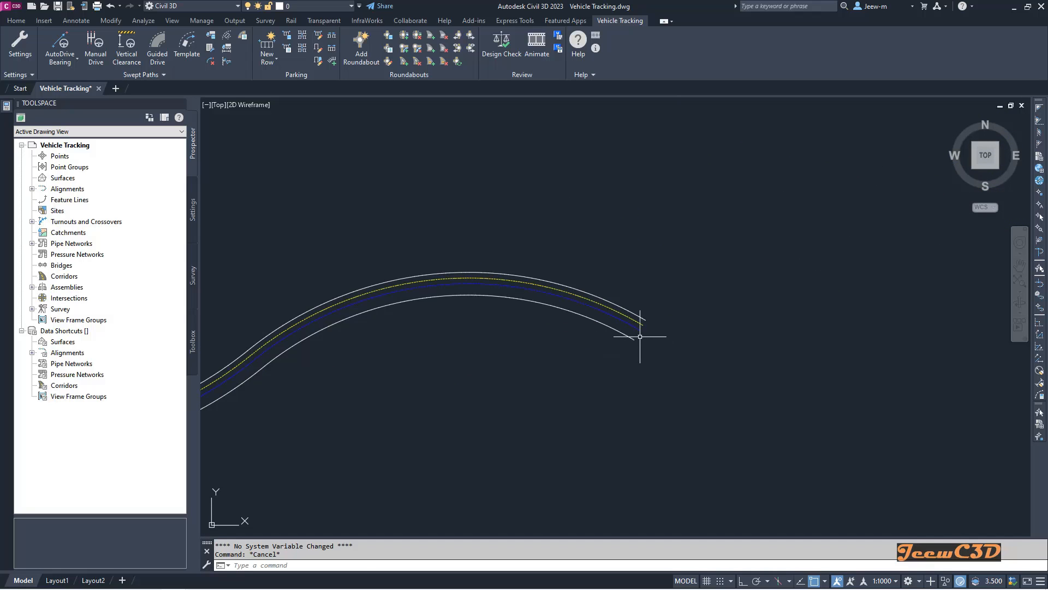
scroll(622, 347, "down", 5)
middle_click_drag(477, 424, 708, 326)
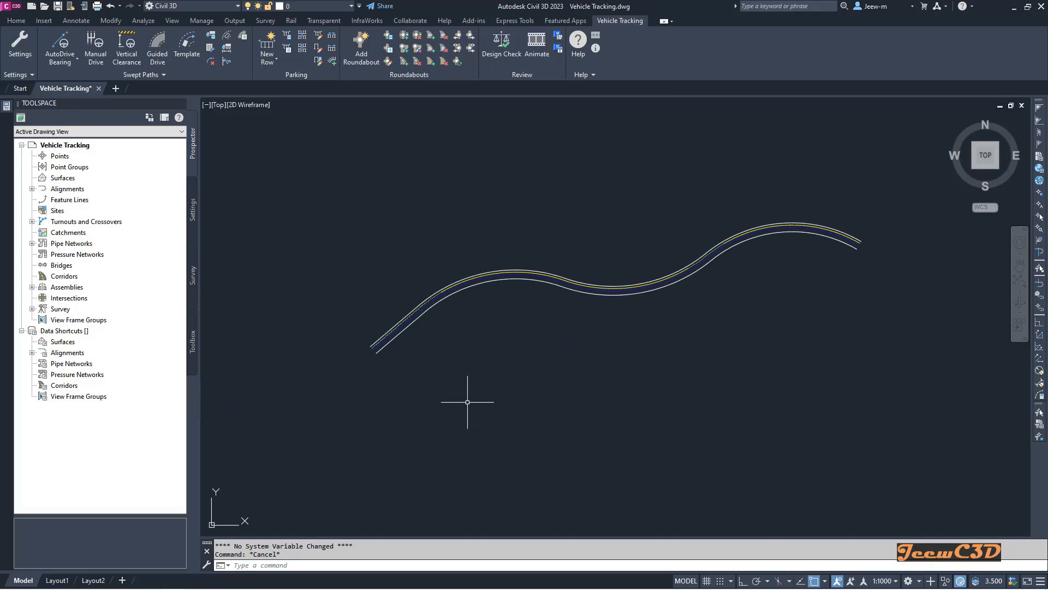
middle_click_drag(467, 402, 526, 371)
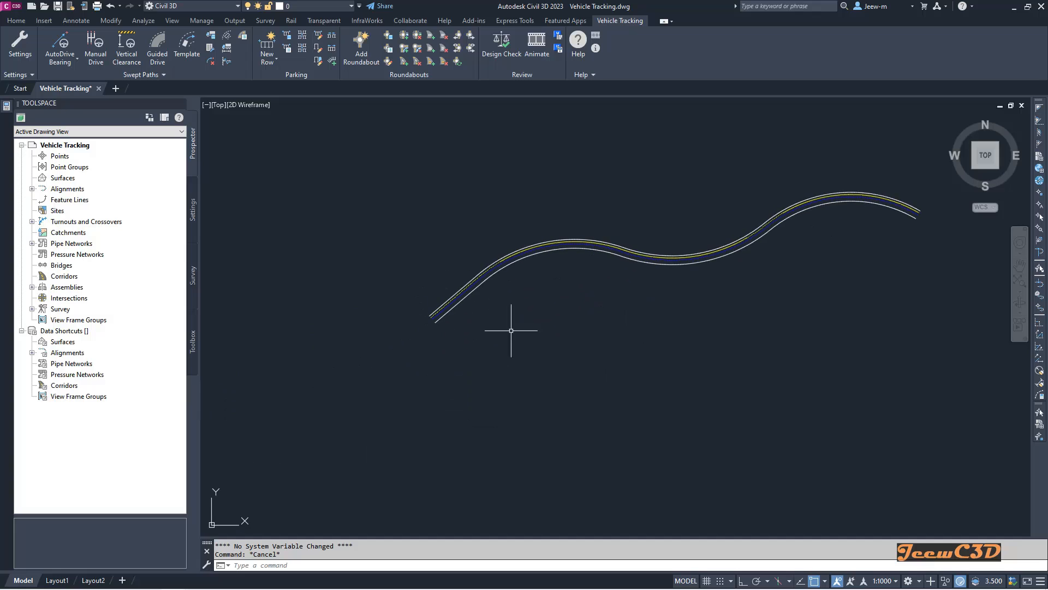
Create a Follow swept path for the SU-30 Single Unit Truck along the yellow dashed line, direction Forward, position Automatic, then deselect it
left_click(126, 77)
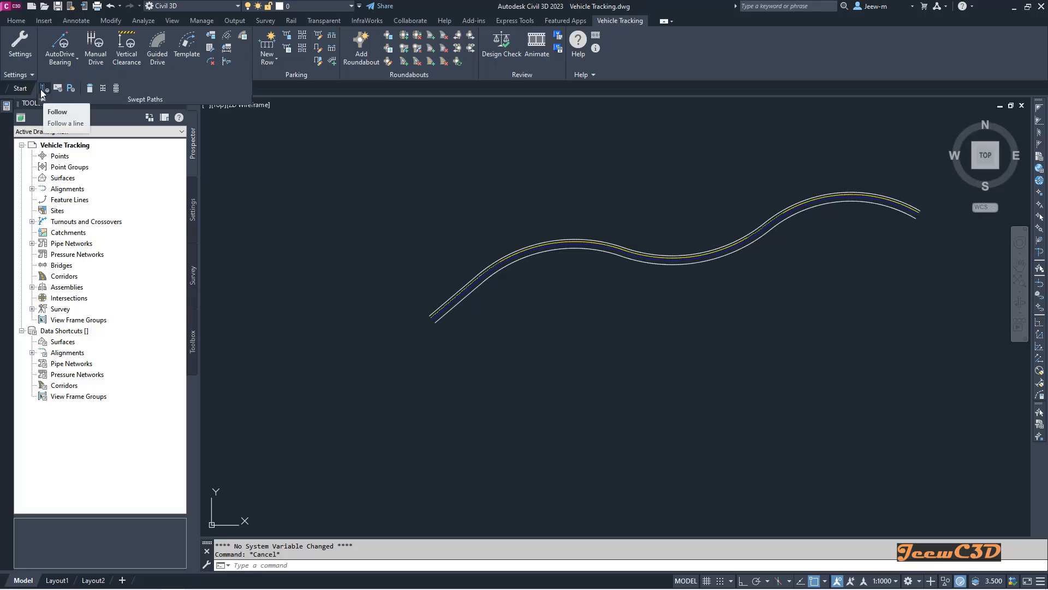
left_click(44, 91)
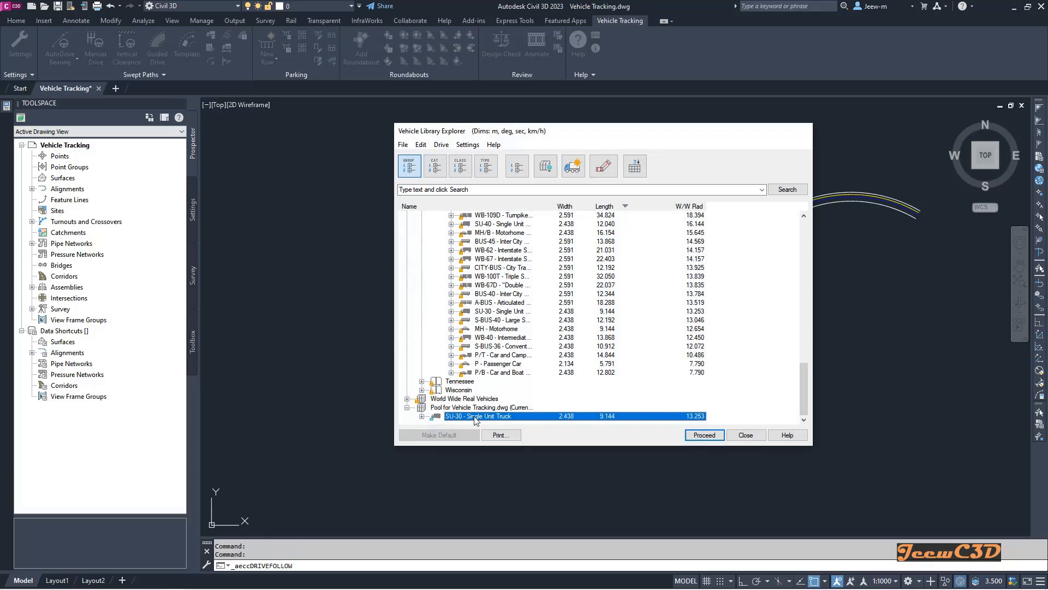
left_click(704, 435)
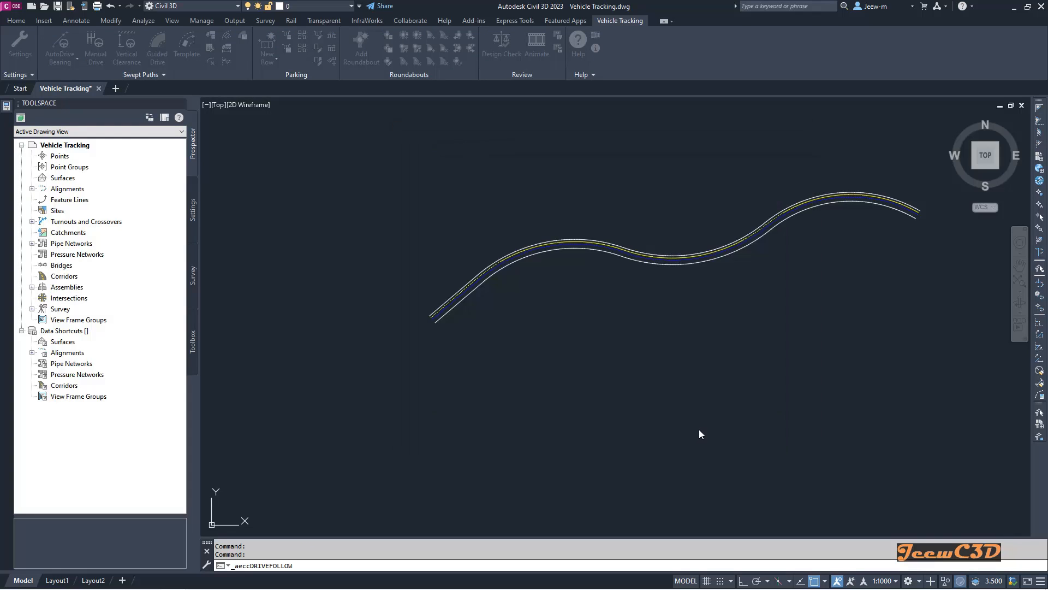
scroll(424, 317, "up", 4)
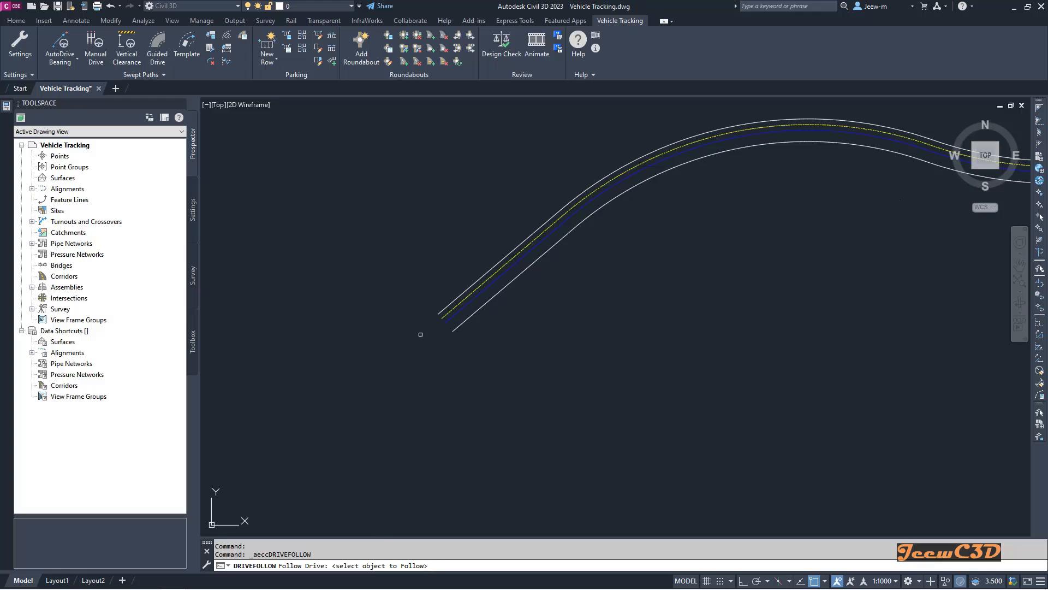
scroll(421, 334, "up", 3)
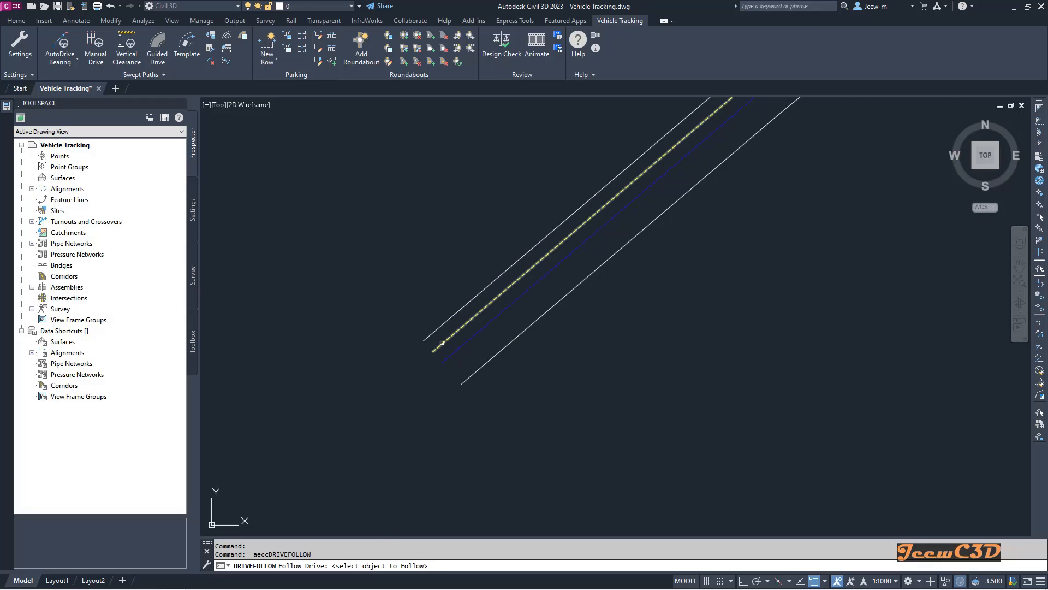
left_click(442, 342)
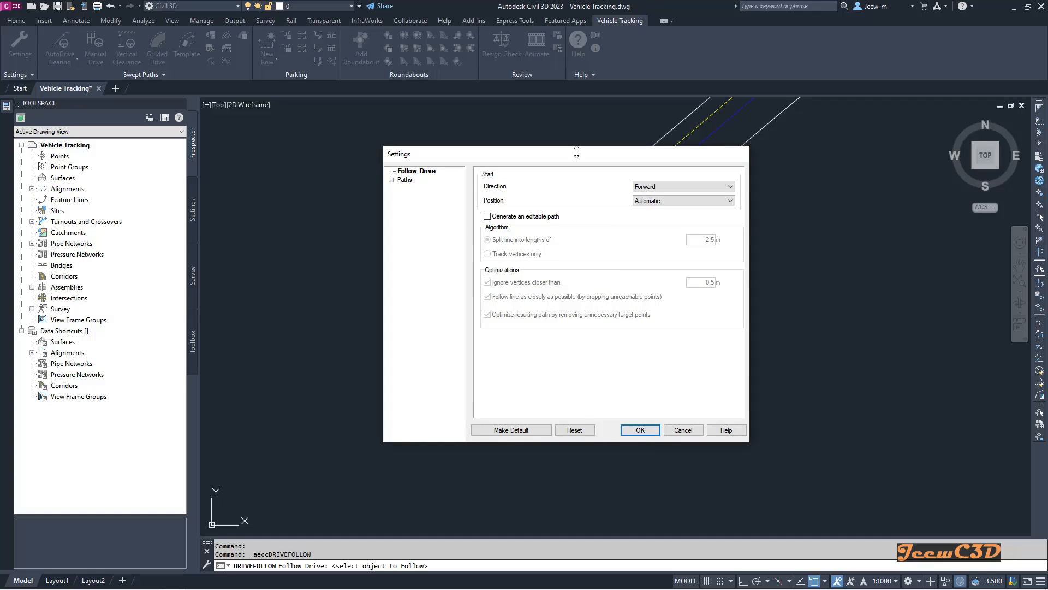
left_click_drag(571, 156, 424, 157)
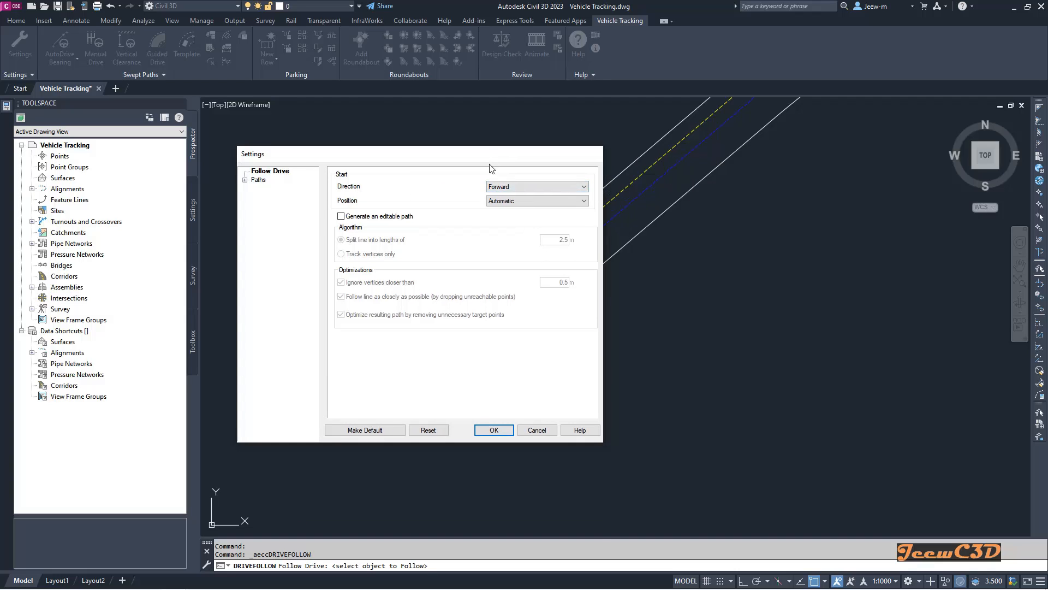
left_click_drag(489, 168, 405, 135)
left_click(393, 413)
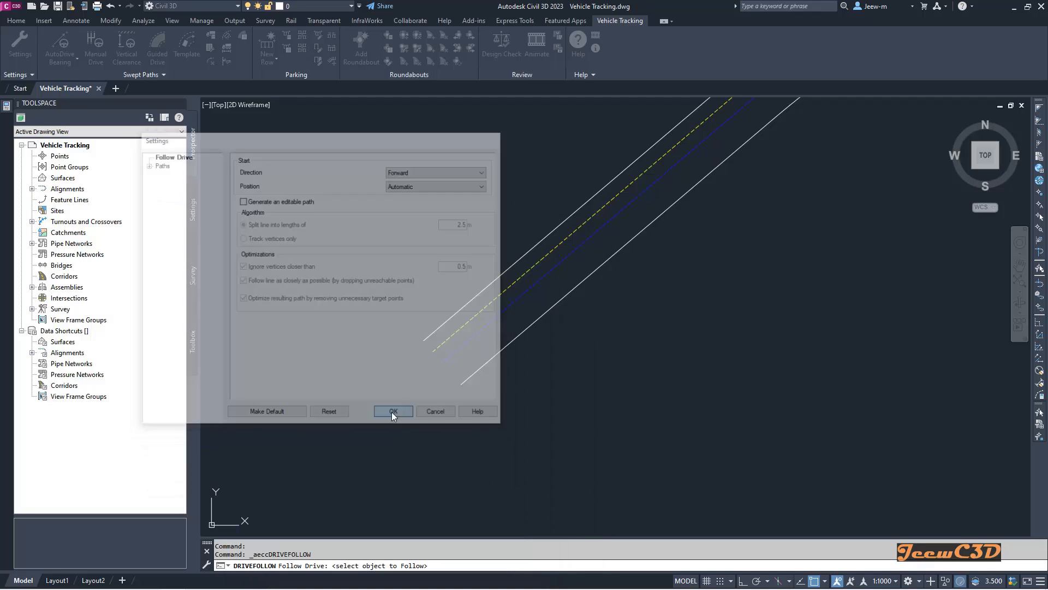
scroll(453, 284, "down", 6)
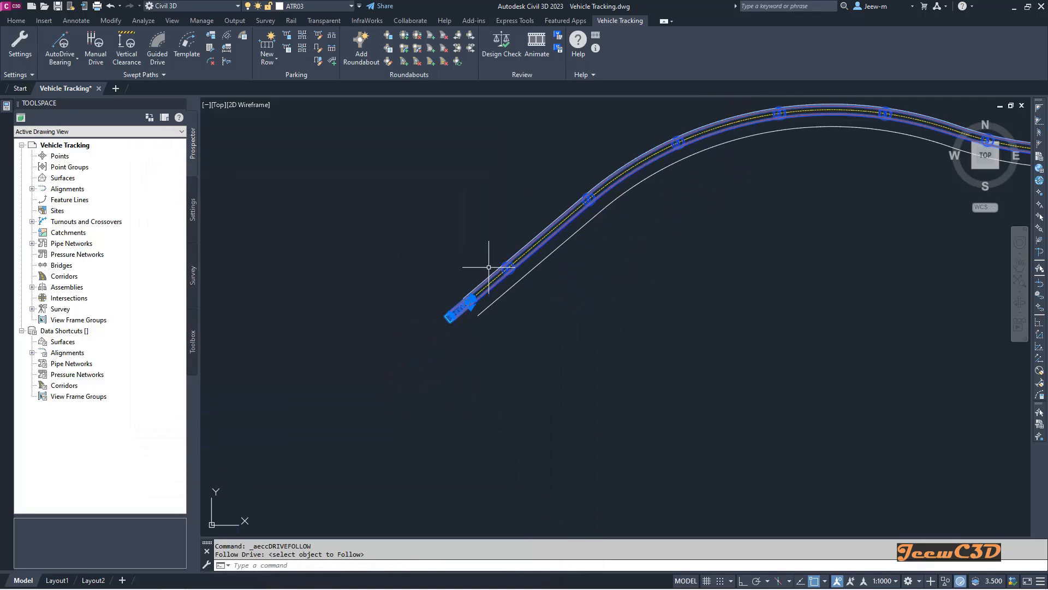
key("Escape")
Examine the truck's final position and swept path at the curved road's east end
scroll(377, 271, "down", 3)
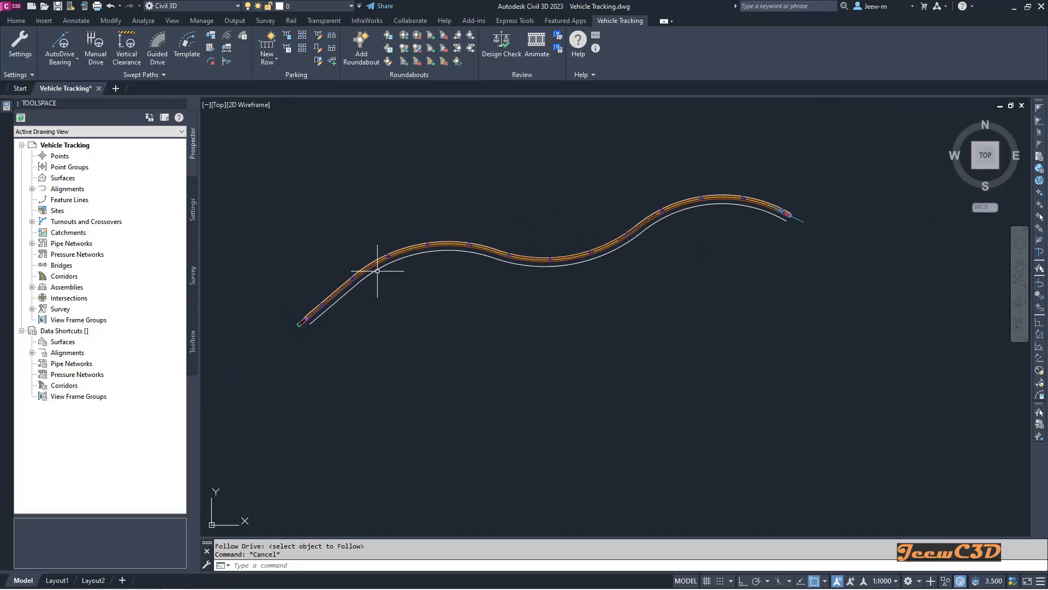
middle_click_drag(608, 262, 509, 269)
scroll(685, 219, "up", 3)
scroll(688, 221, "up", 5)
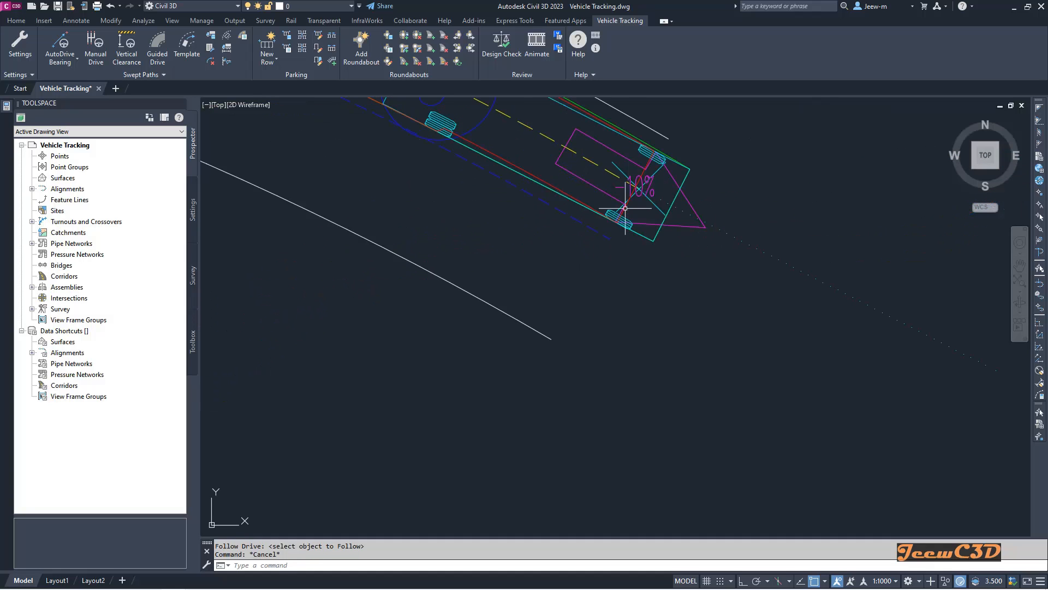
scroll(657, 227, "down", 2)
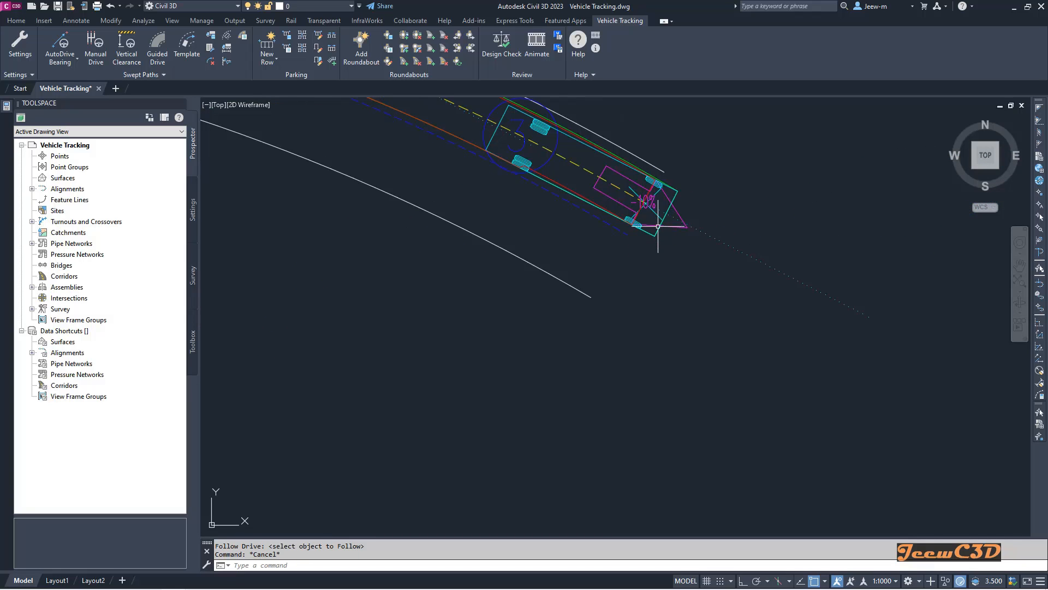
middle_click_drag(576, 204, 682, 286)
scroll(656, 219, "up", 4)
scroll(650, 220, "down", 6)
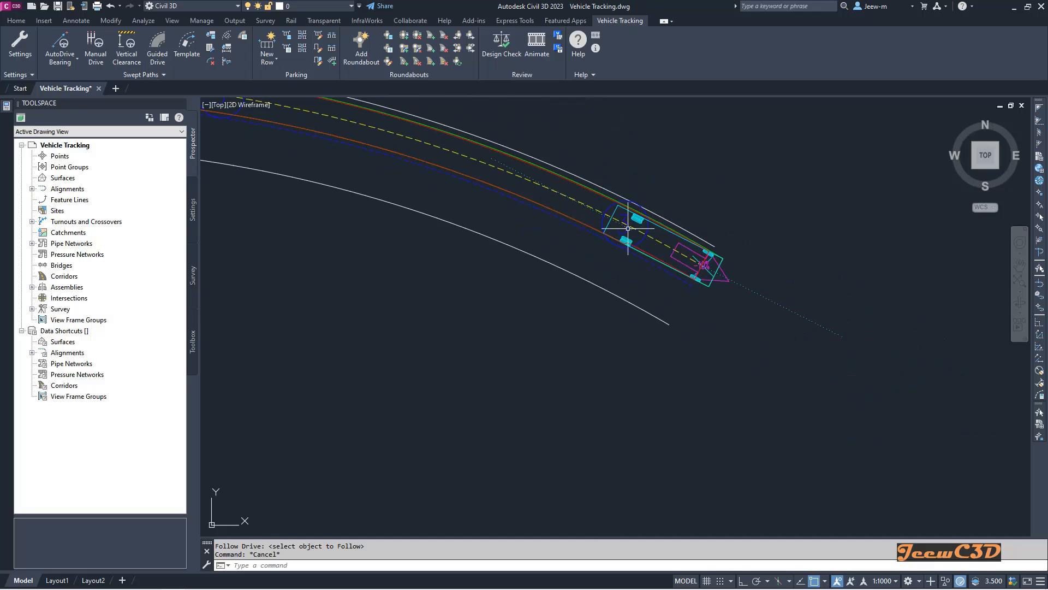
Examine the followed swept path at the south-west start and through the road's curves against the lane edges
middle_click_drag(781, 136, 869, 291)
middle_click_drag(537, 307, 728, 229)
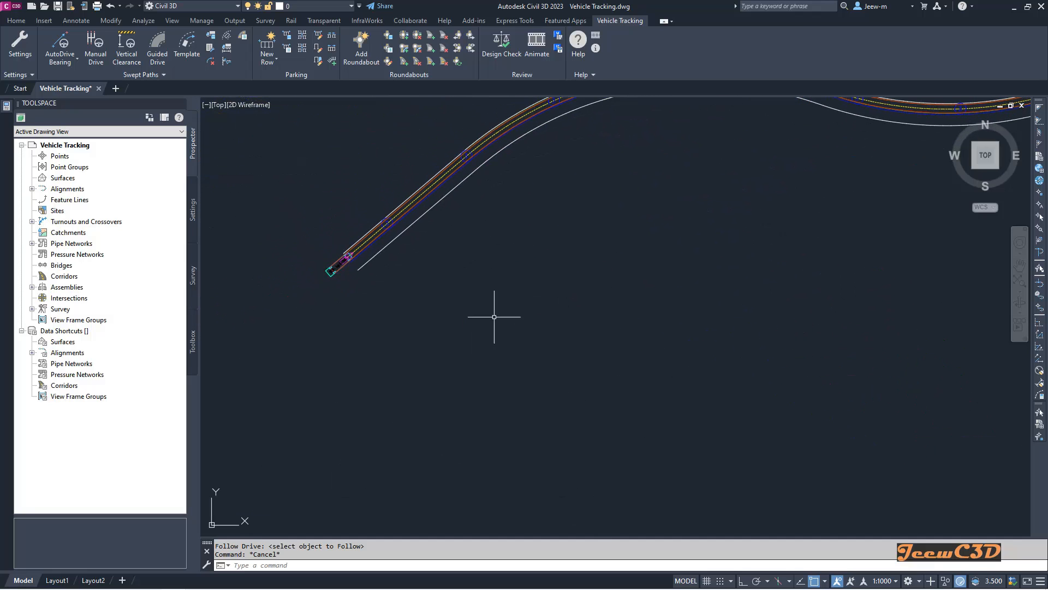
scroll(342, 257, "up", 6)
middle_click_drag(371, 242, 370, 261)
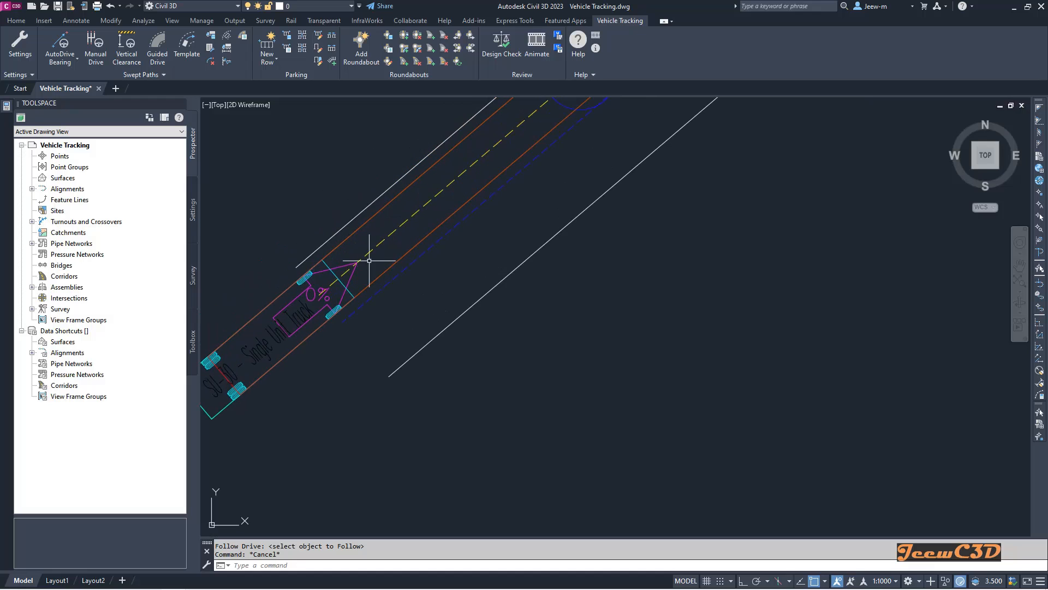
scroll(369, 260, "down", 3)
middle_click_drag(442, 226, 389, 311)
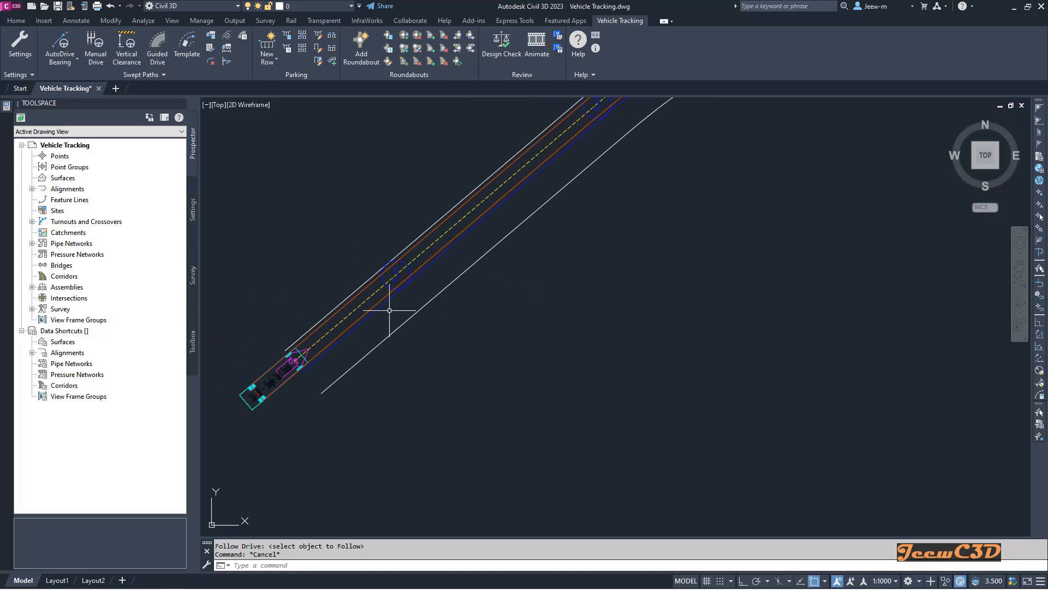
scroll(389, 310, "down", 2)
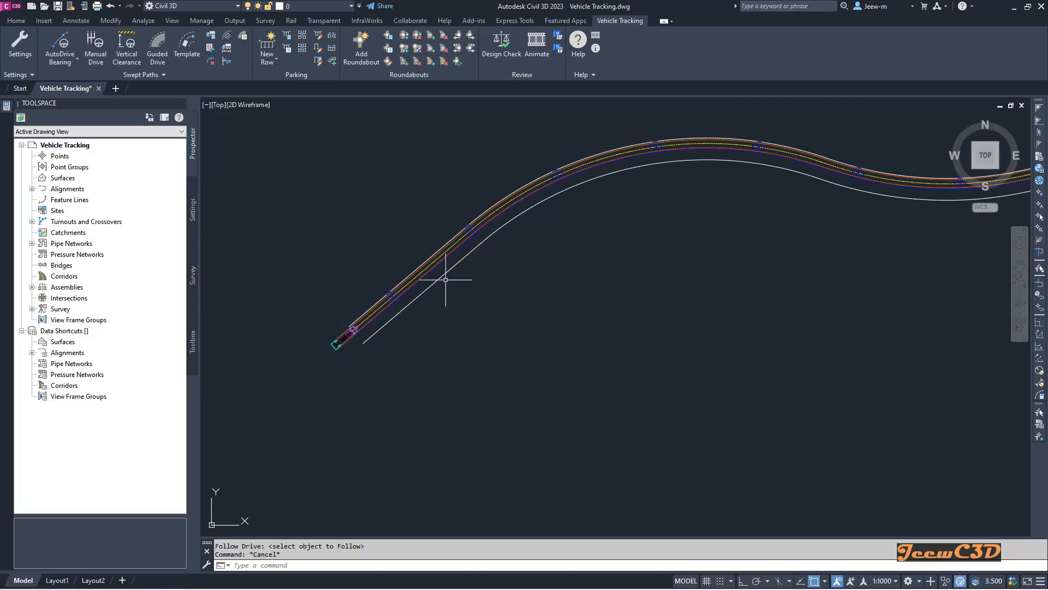
scroll(494, 197, "up", 6)
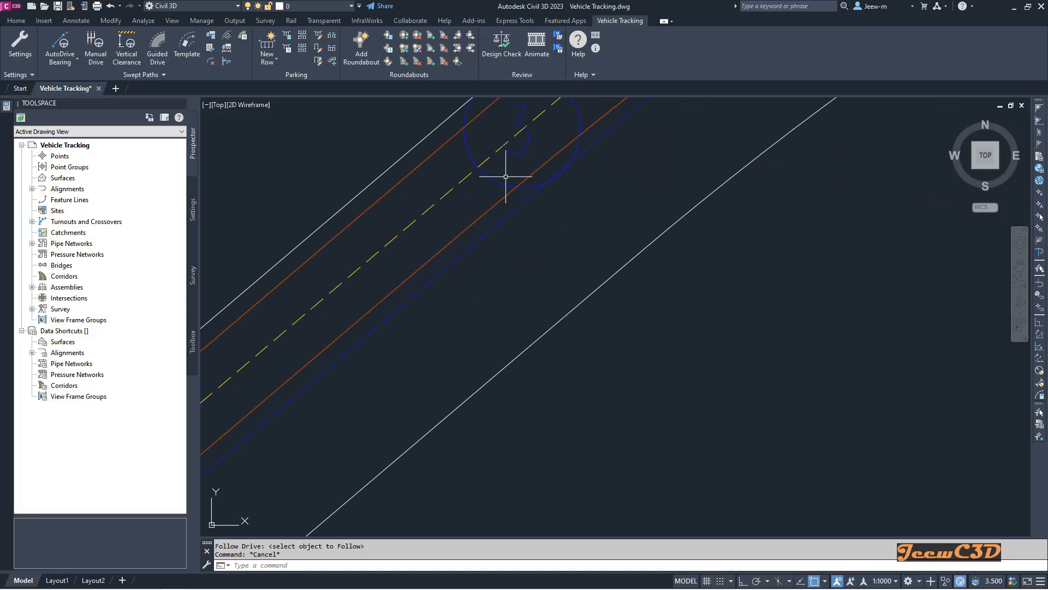
scroll(522, 299, "down", 5)
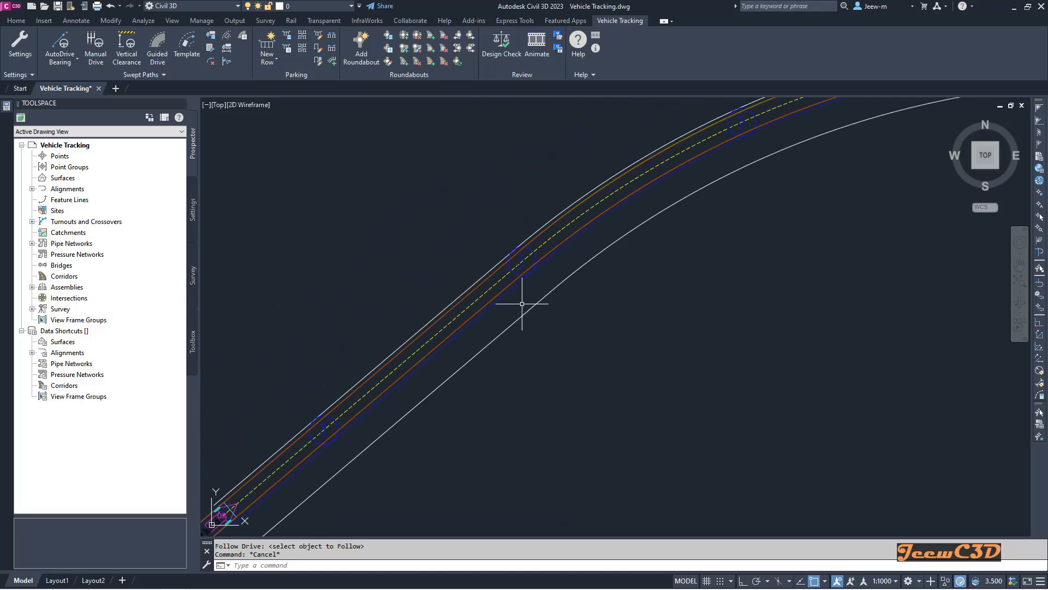
mouse_move(533, 304)
middle_mouse_down()
mouse_move(466, 350)
mouse_move(399, 339)
middle_mouse_up()
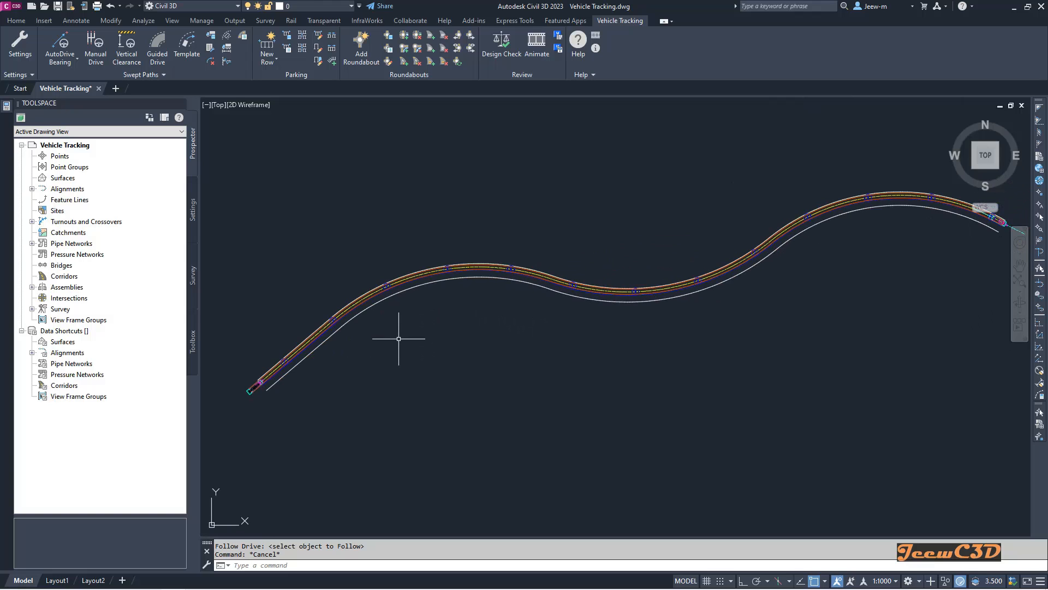
scroll(335, 326, "up", 5)
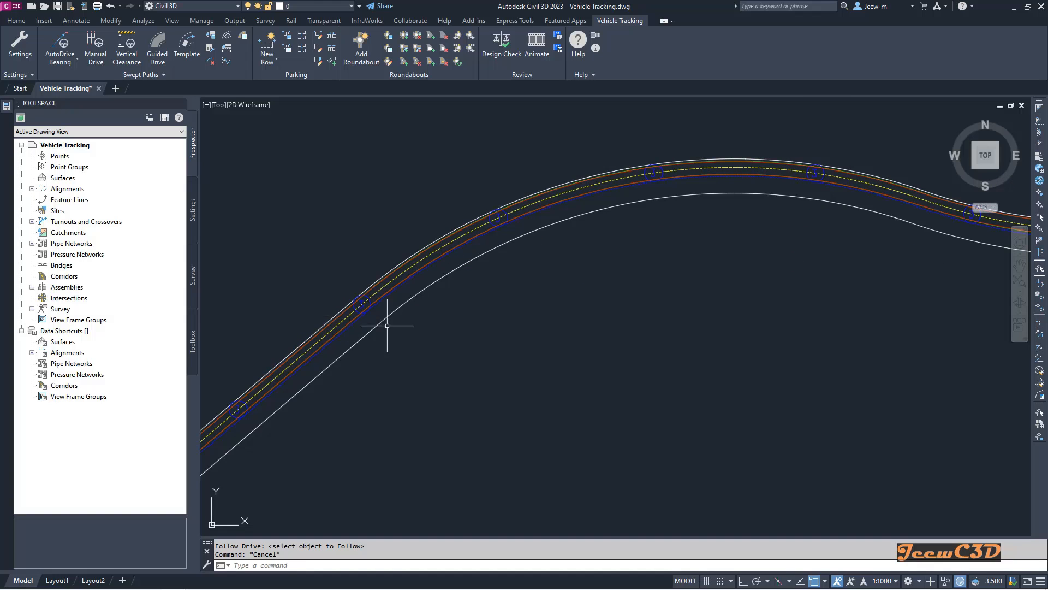
scroll(461, 339, "down", 2)
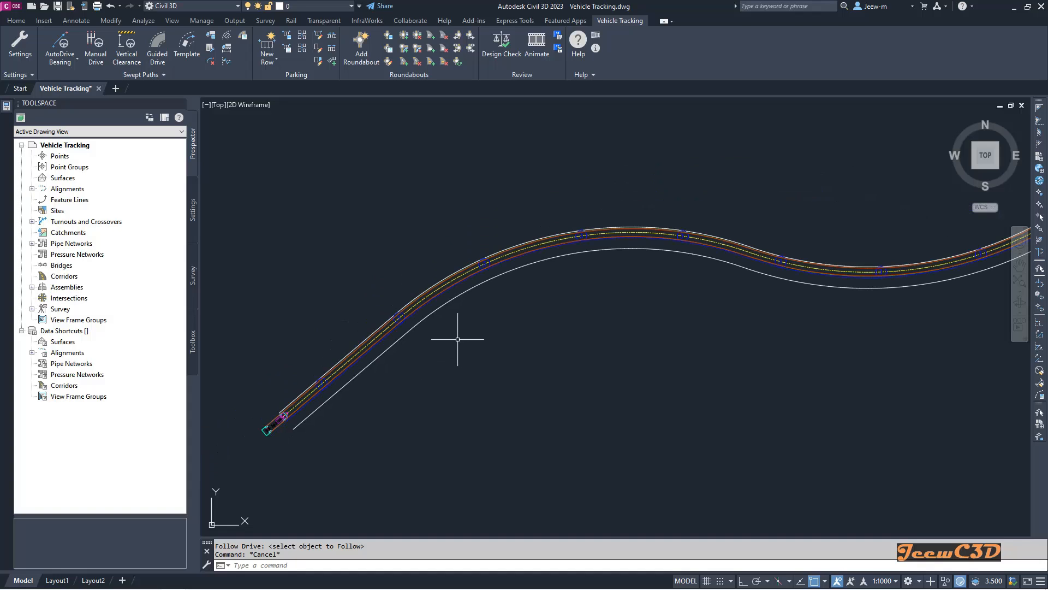
Select the followed swept path on the curved road to inspect it, then clear the selection
left_click(61, 66)
key("Escape")
scroll(344, 368, "up", 6)
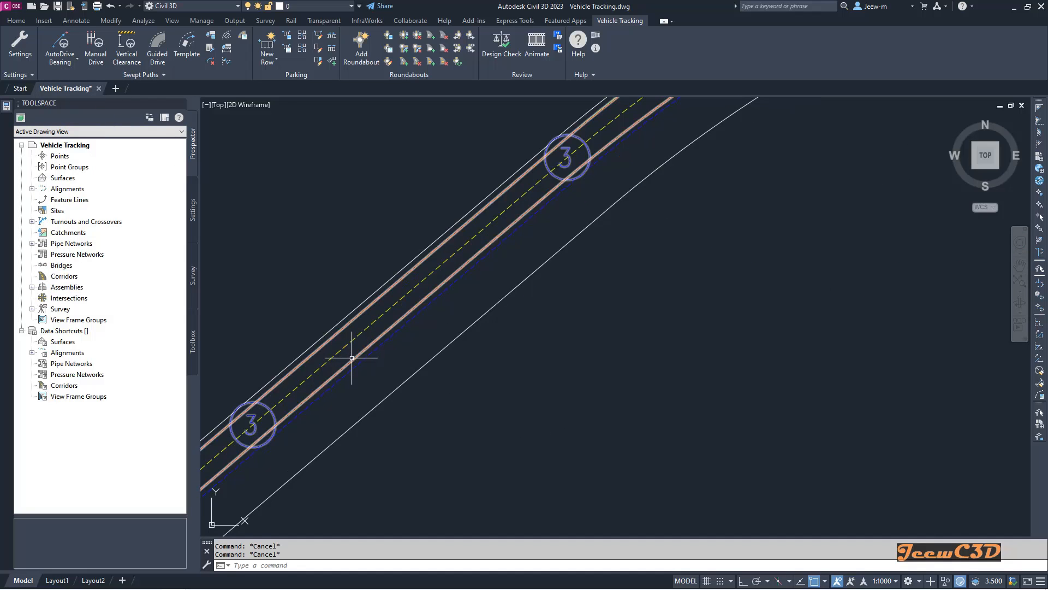
left_click(355, 358)
scroll(386, 417, "down", 5)
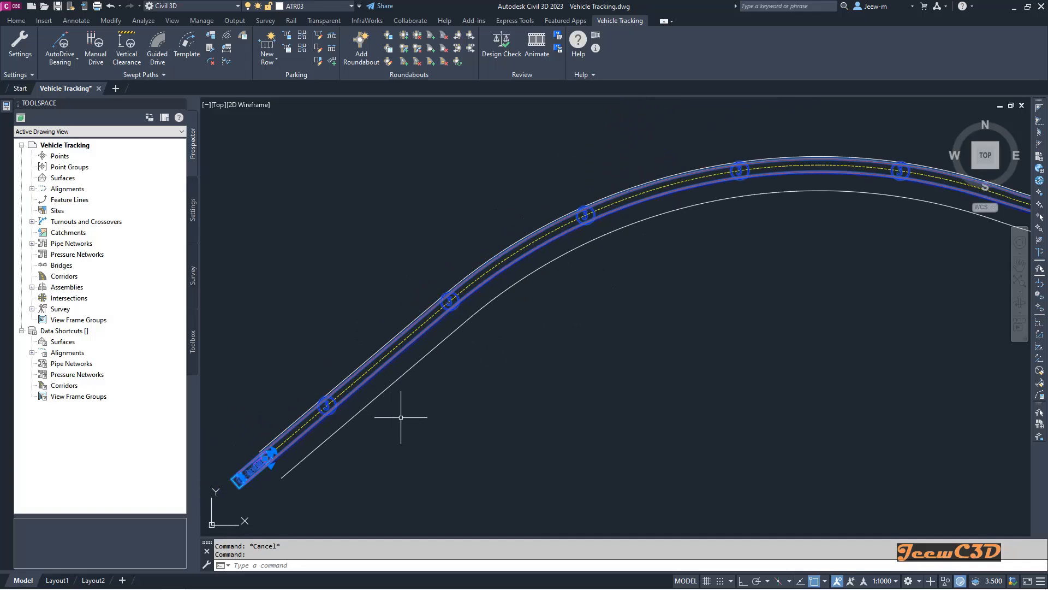
key("Escape")
scroll(484, 411, "down", 2)
middle_click_drag(484, 412, 448, 402)
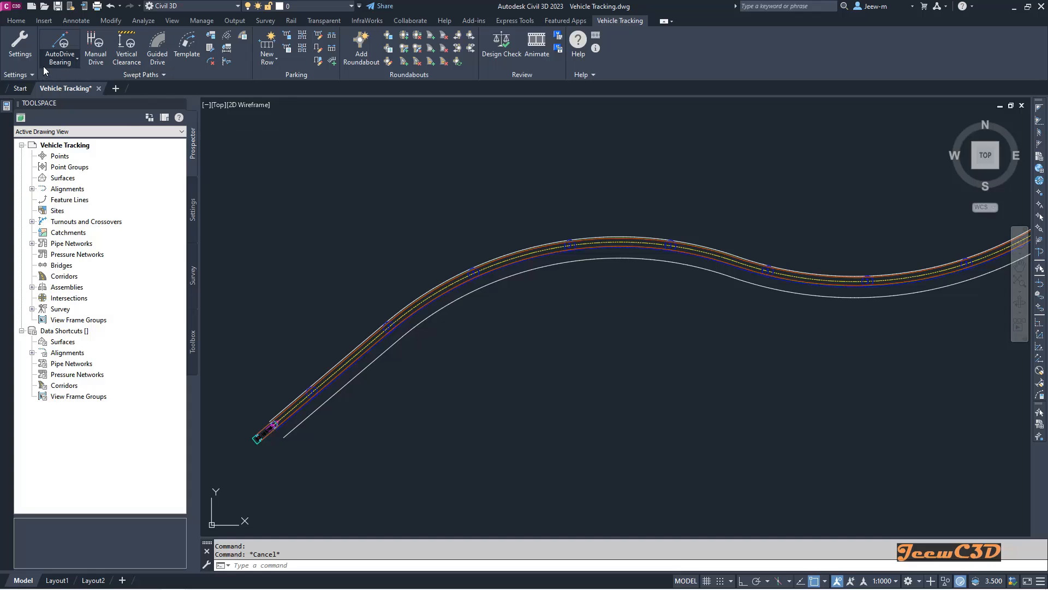
left_click(64, 59)
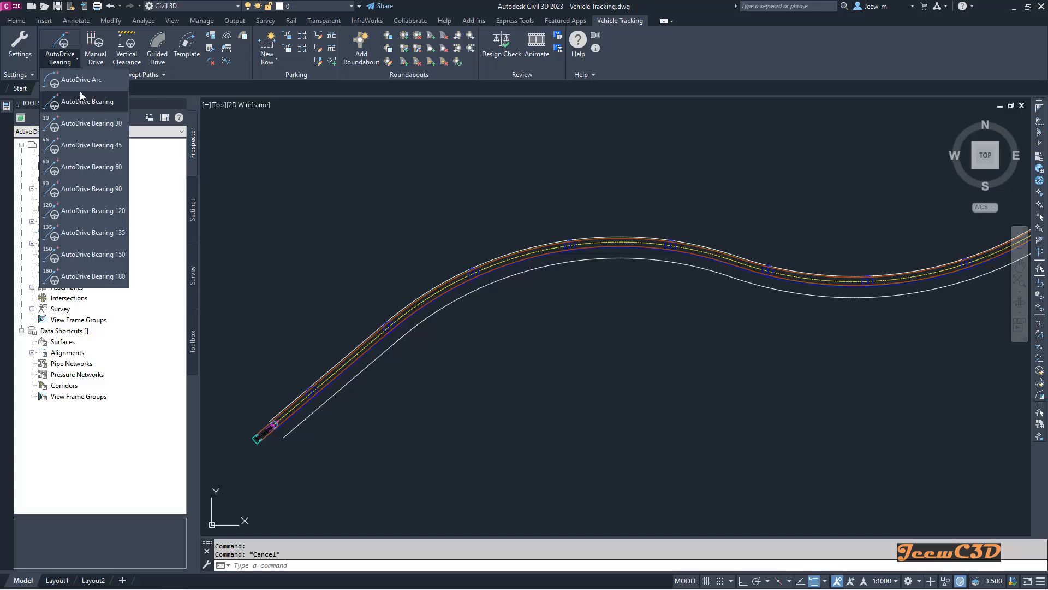
left_click(359, 194)
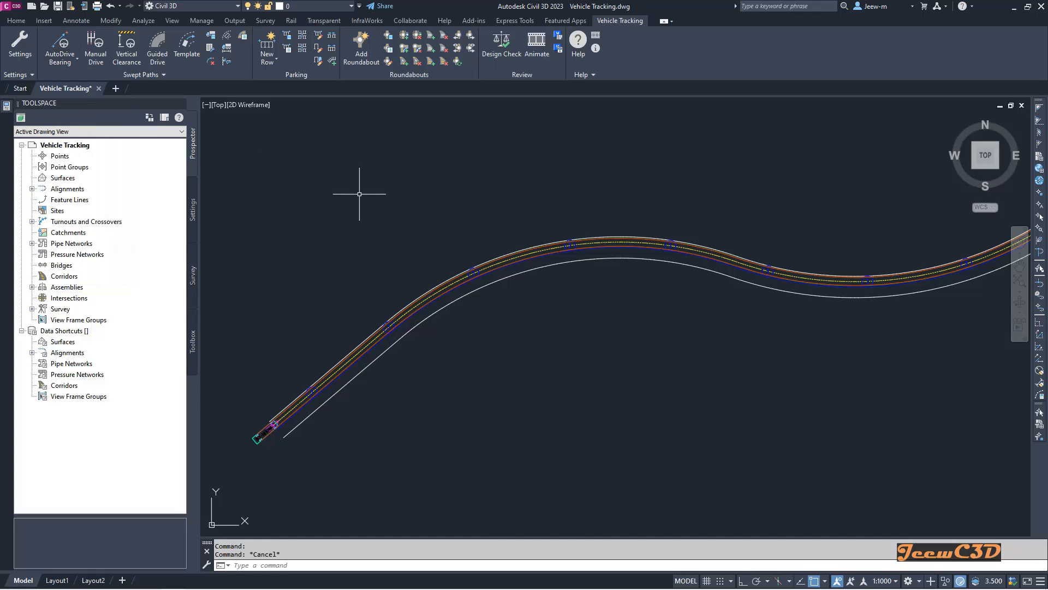